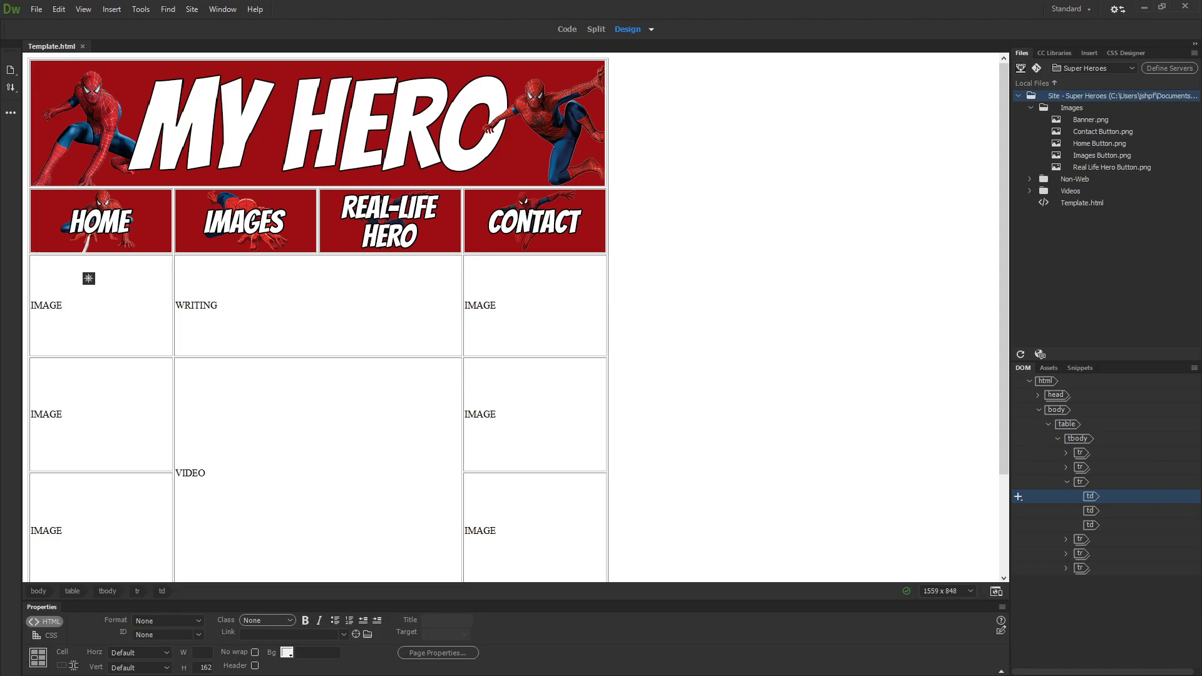
Switch to Photoshop and create a new document 900 pixels wide and 250 pixels high.
{"action": "key", "text": "alt+Tab"}
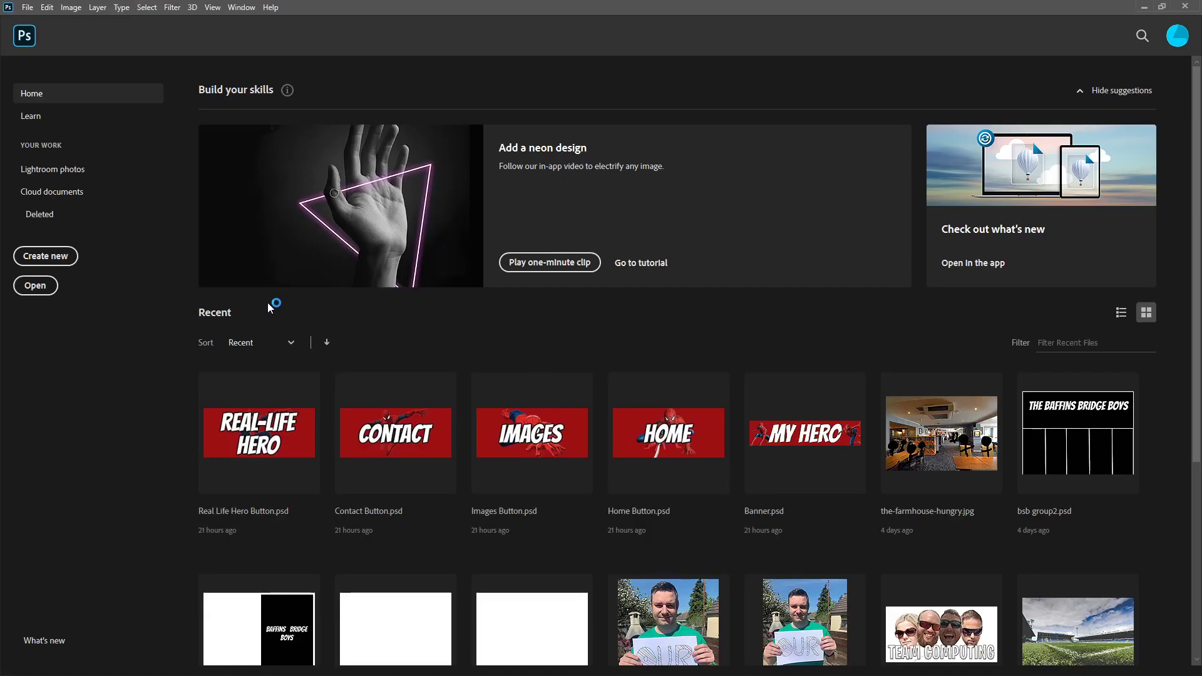
{"action": "left_click", "coordinate": [27, 7]}
{"action": "left_click", "coordinate": [25, 19]}
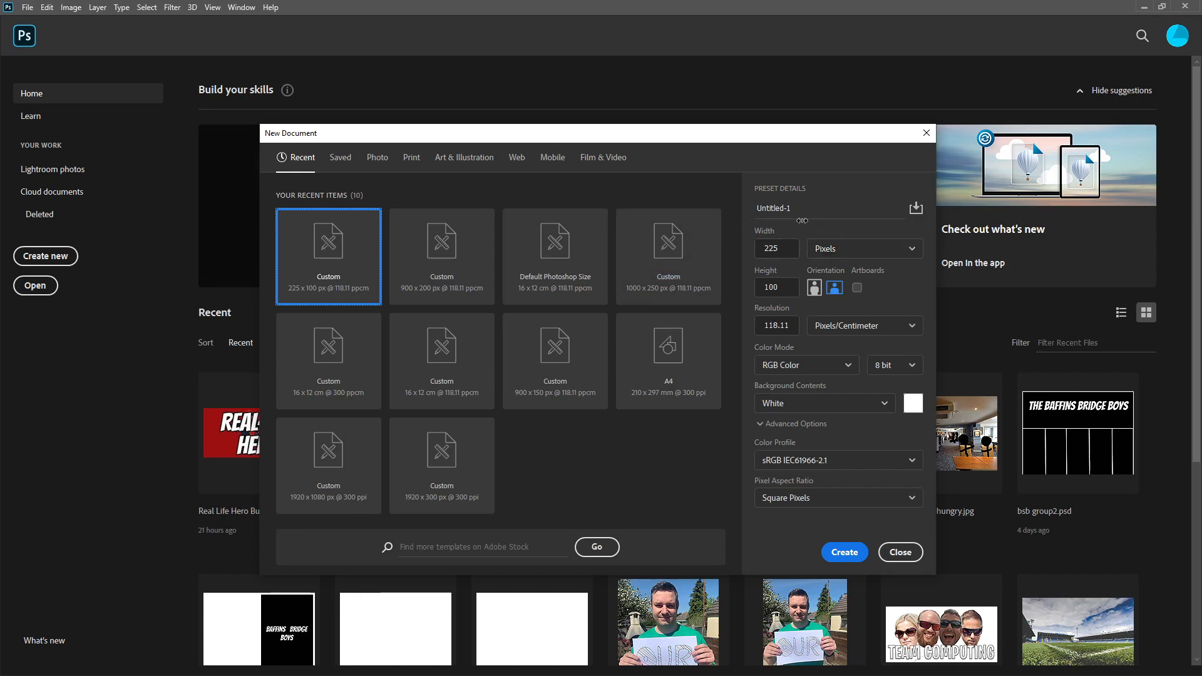
{"action": "left_click", "coordinate": [785, 251]}
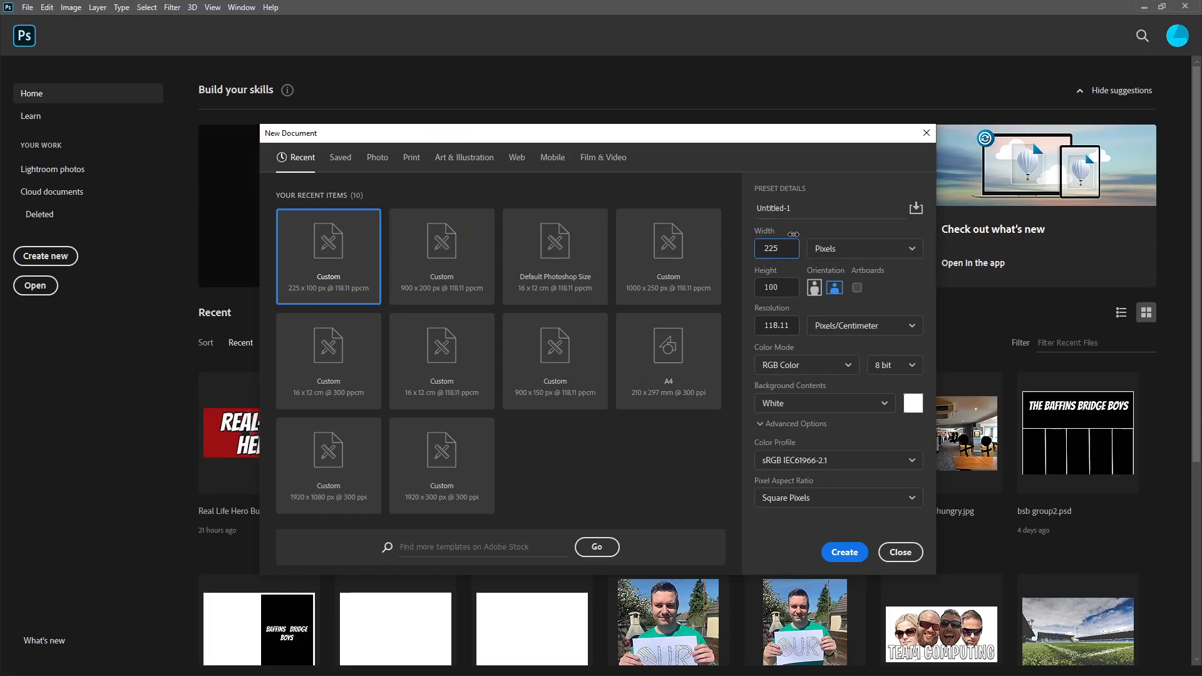
{"action": "type", "text": "900"}
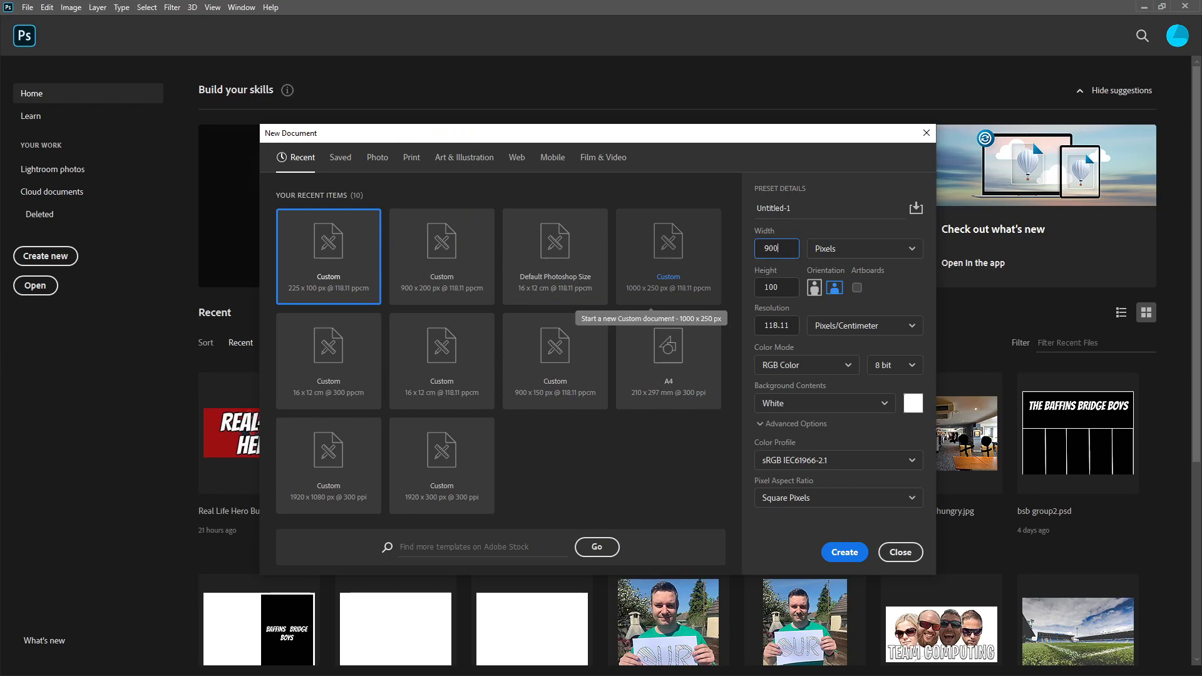
{"action": "key", "text": "Tab"}
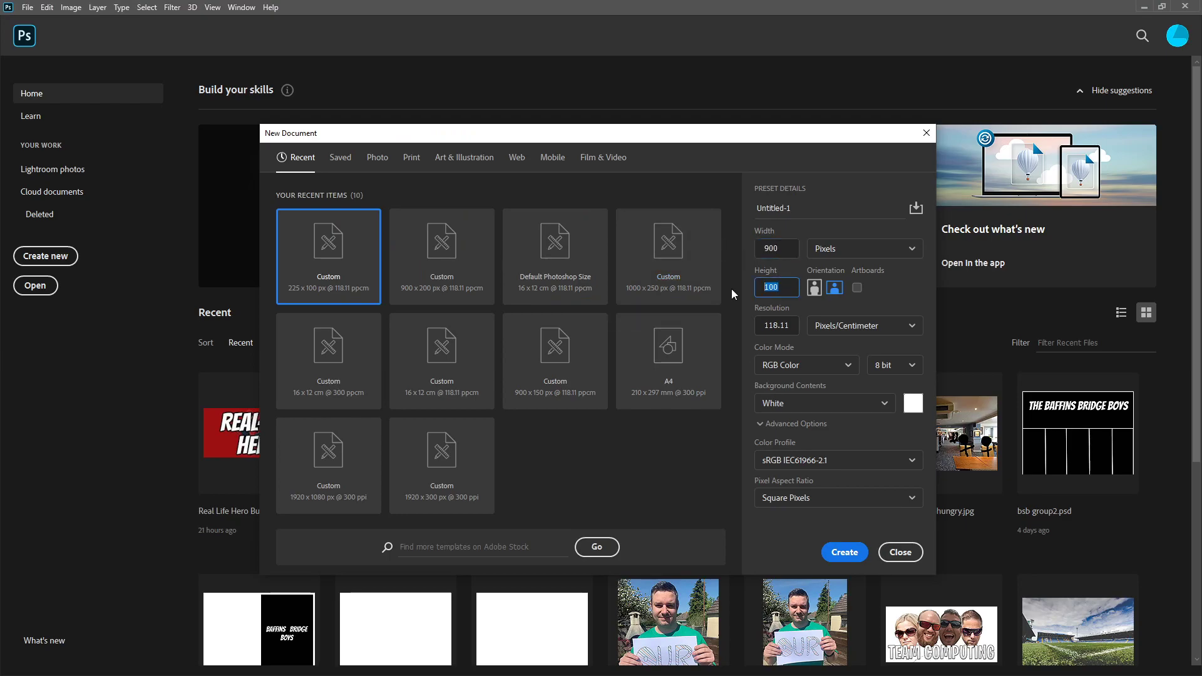
{"action": "type", "text": "250"}
{"action": "left_click", "coordinate": [844, 552]}
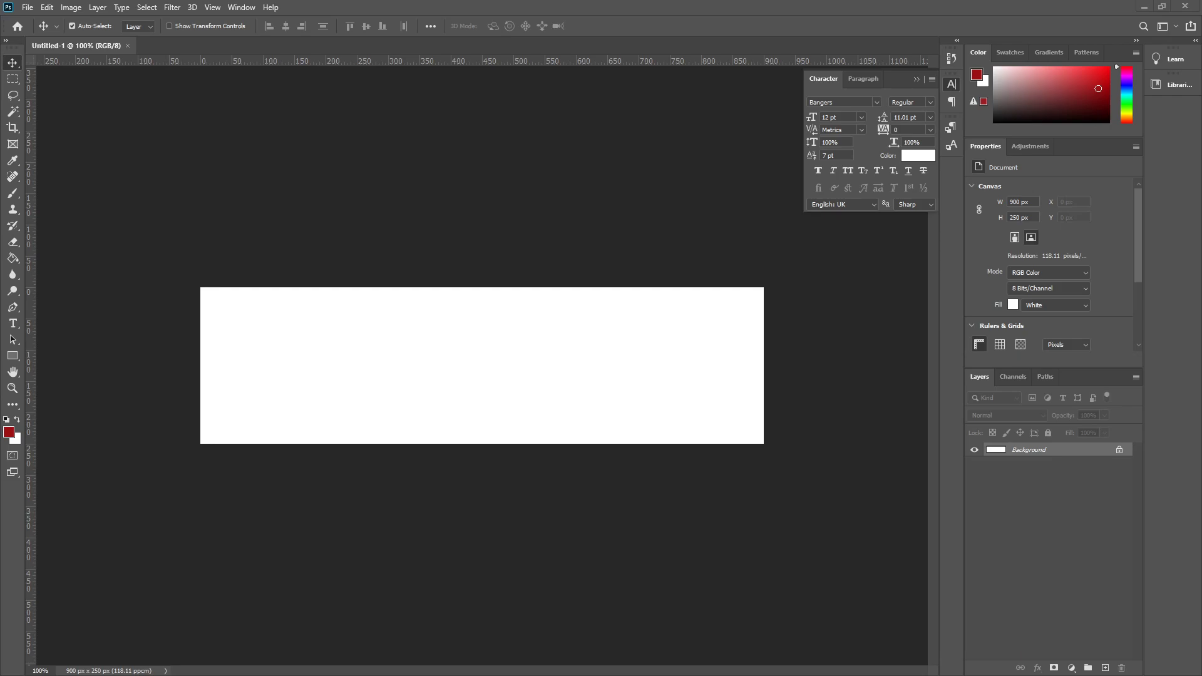
Place the spiderman2 image from the Non-Web folder onto the blank banner canvas.
{"action": "key", "text": "alt+Tab"}
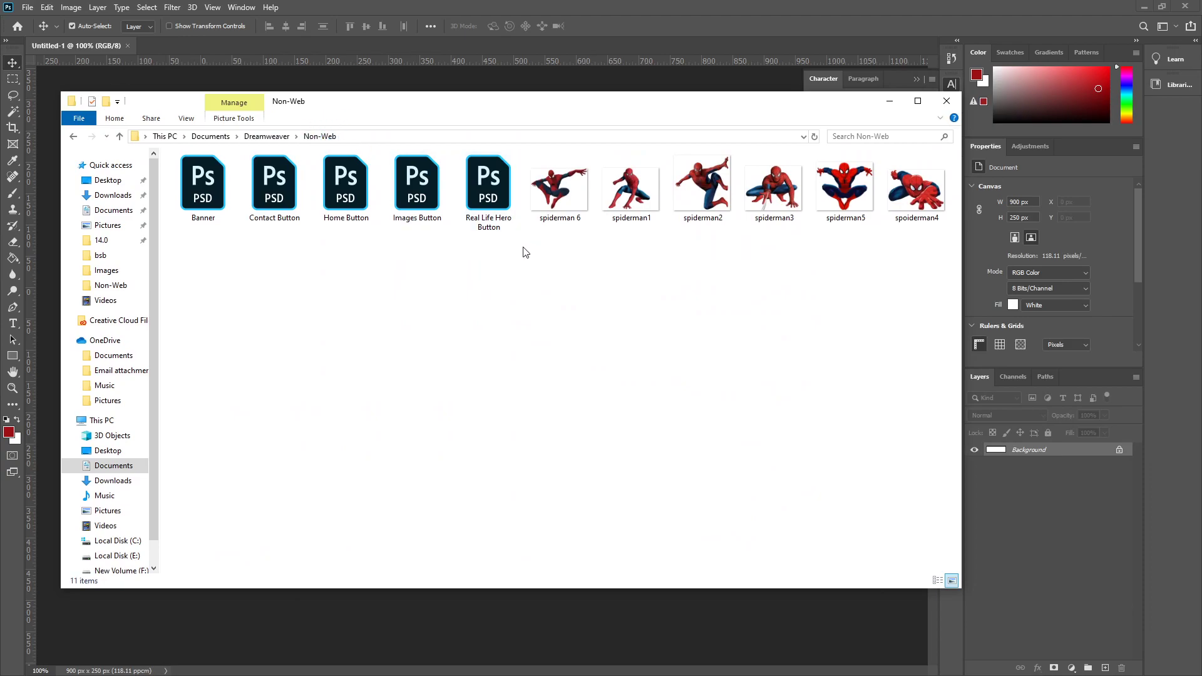
{"action": "left_click_drag", "start_coordinate": [553, 259], "coordinate": [816, 281]}
{"action": "left_click_drag", "start_coordinate": [493, 113], "coordinate": [470, 487]}
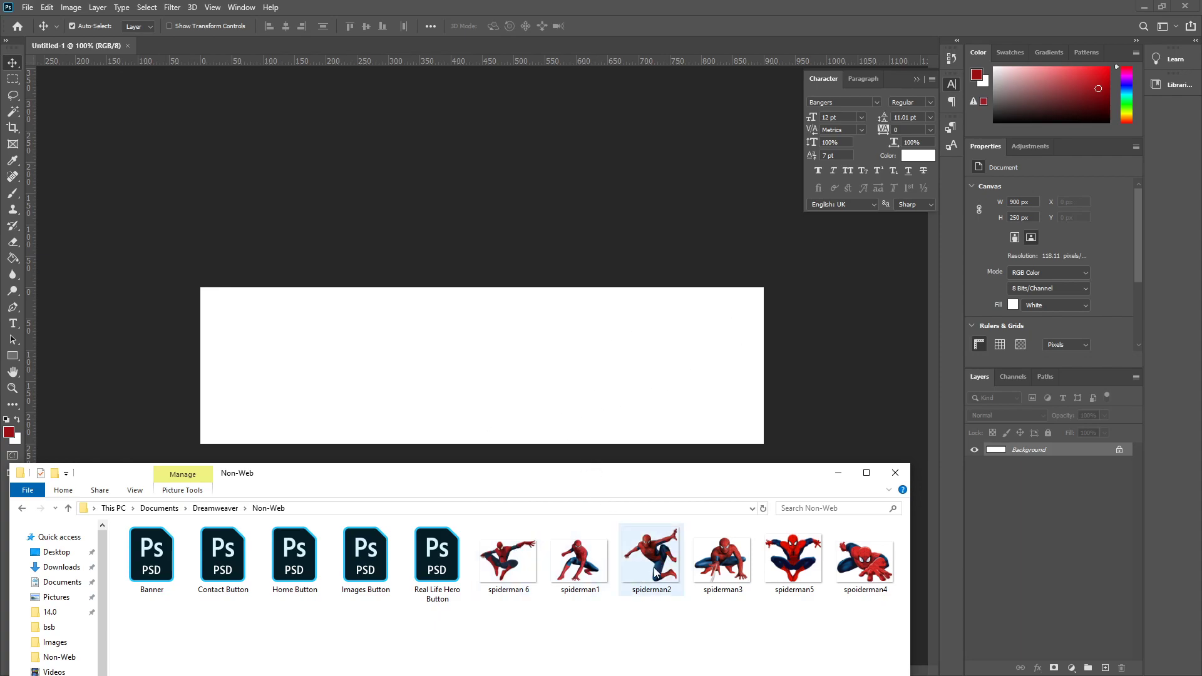
{"action": "left_click_drag", "start_coordinate": [659, 574], "coordinate": [510, 450]}
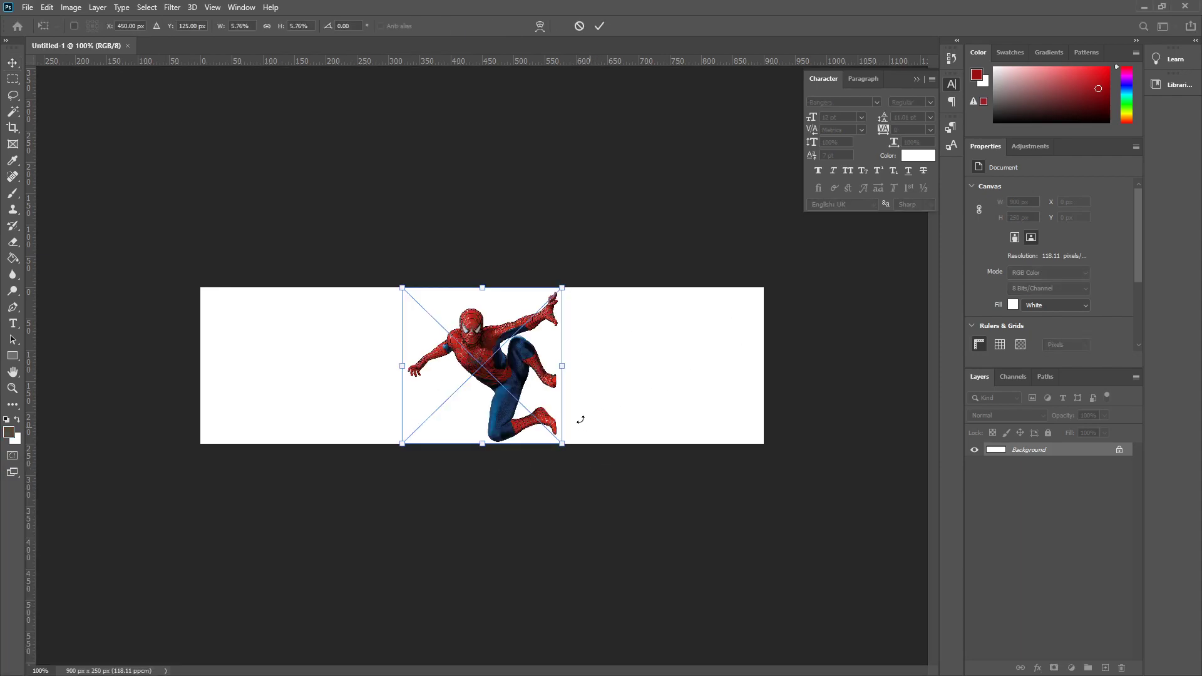
Move the placed spiderman2 figure against the banner's right edge, slightly overhanging it, and commit the placement.
{"action": "left_click_drag", "start_coordinate": [529, 371], "coordinate": [731, 366]}
{"action": "key", "text": "Right"}
{"action": "key", "text": "Right"}
{"action": "key", "text": "Right"}
{"action": "key", "text": "Right"}
{"action": "key", "text": "Right"}
{"action": "key", "text": "Right"}
{"action": "key", "text": "Right"}
{"action": "key", "text": "Right"}
{"action": "key", "text": "Right"}
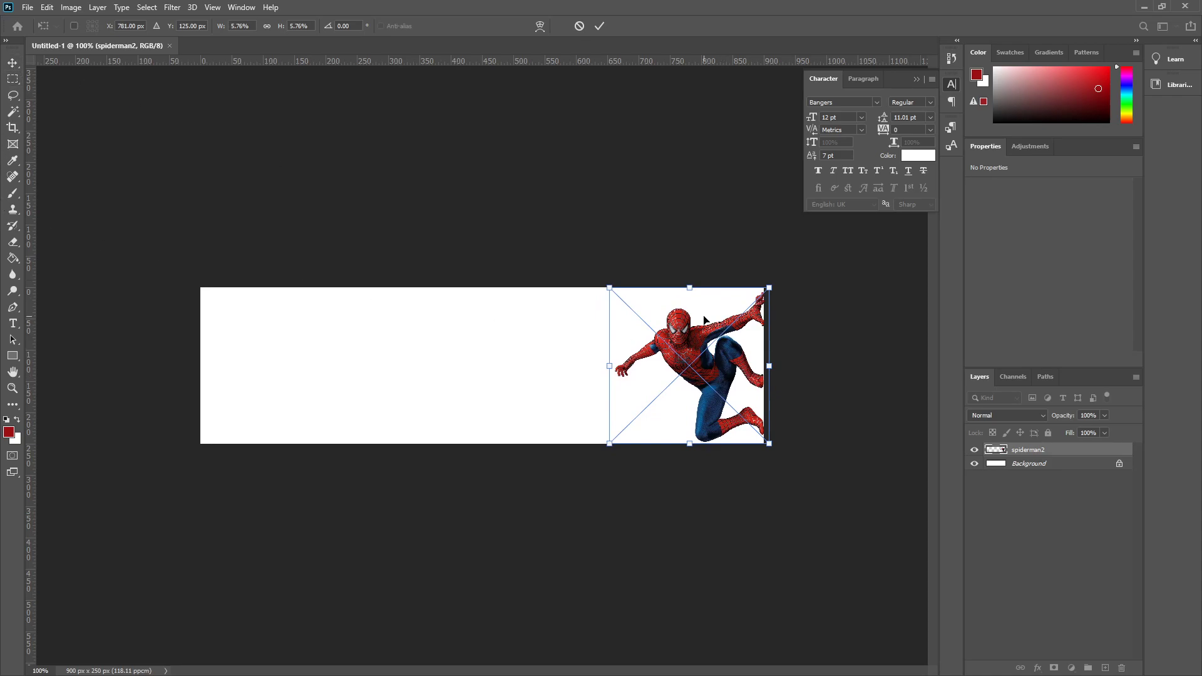
{"action": "key", "text": "Return"}
Place the spiderman3 image from the Non-Web folder, scale it down and position it in the banner's bottom-left corner.
{"action": "key", "text": "alt+Tab"}
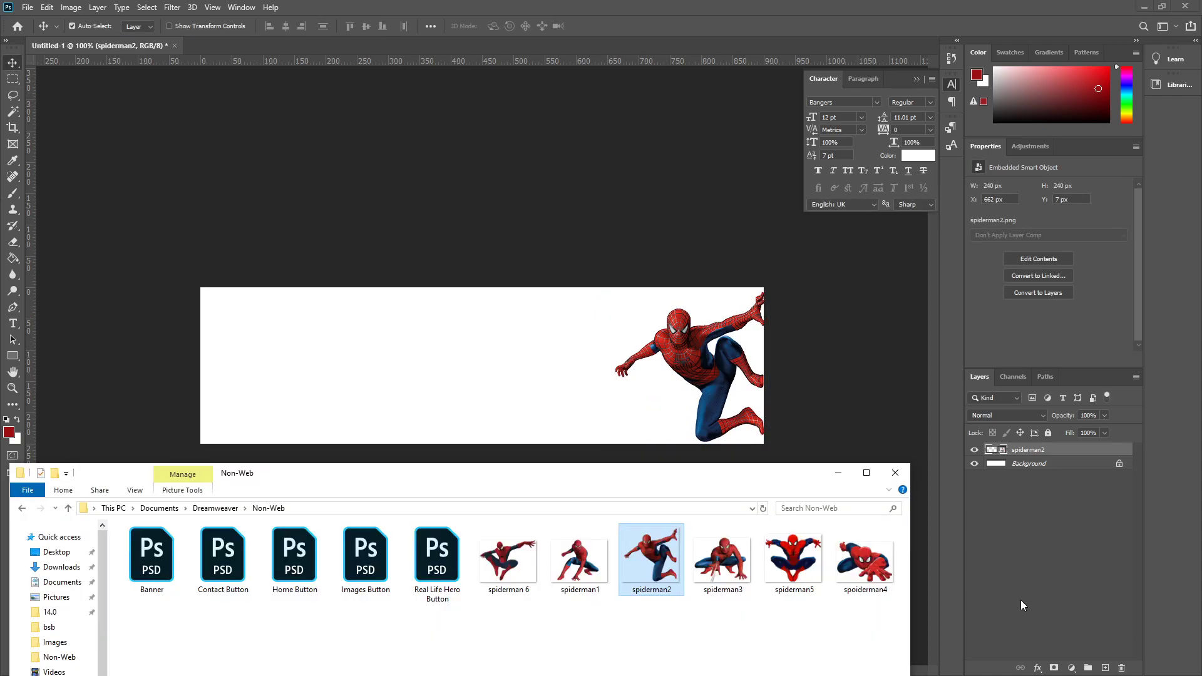
{"action": "left_click_drag", "start_coordinate": [723, 560], "coordinate": [336, 383]}
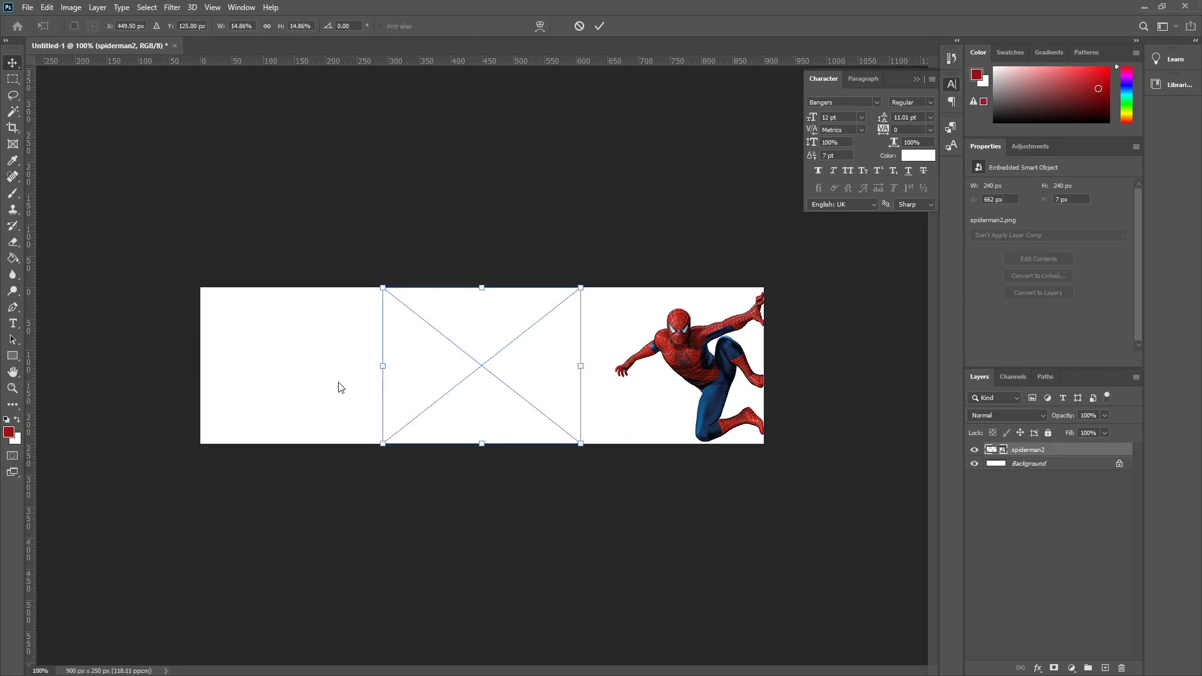
{"action": "left_click_drag", "start_coordinate": [581, 287], "coordinate": [519, 330]}
{"action": "left_click_drag", "start_coordinate": [457, 358], "coordinate": [269, 336]}
{"action": "key", "text": "Return"}
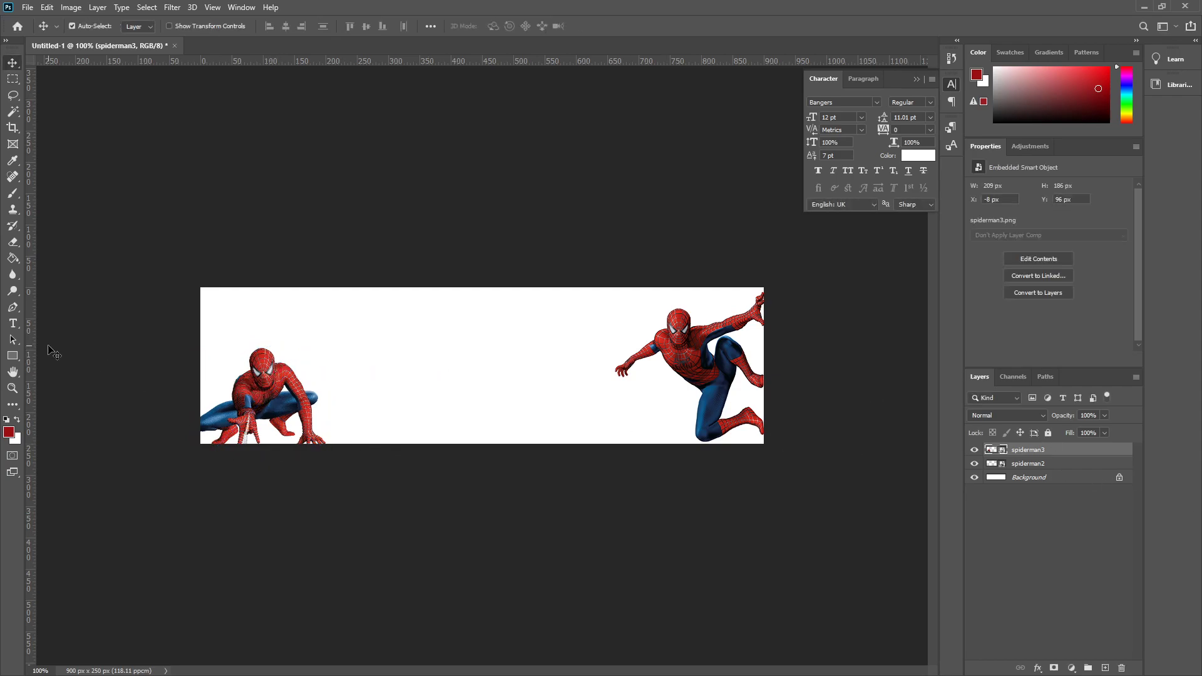
Add the title text "MY HERO" to the banner in the Bangers font and colour it black (000000).
{"action": "left_click", "coordinate": [13, 323]}
{"action": "left_click", "coordinate": [370, 371]}
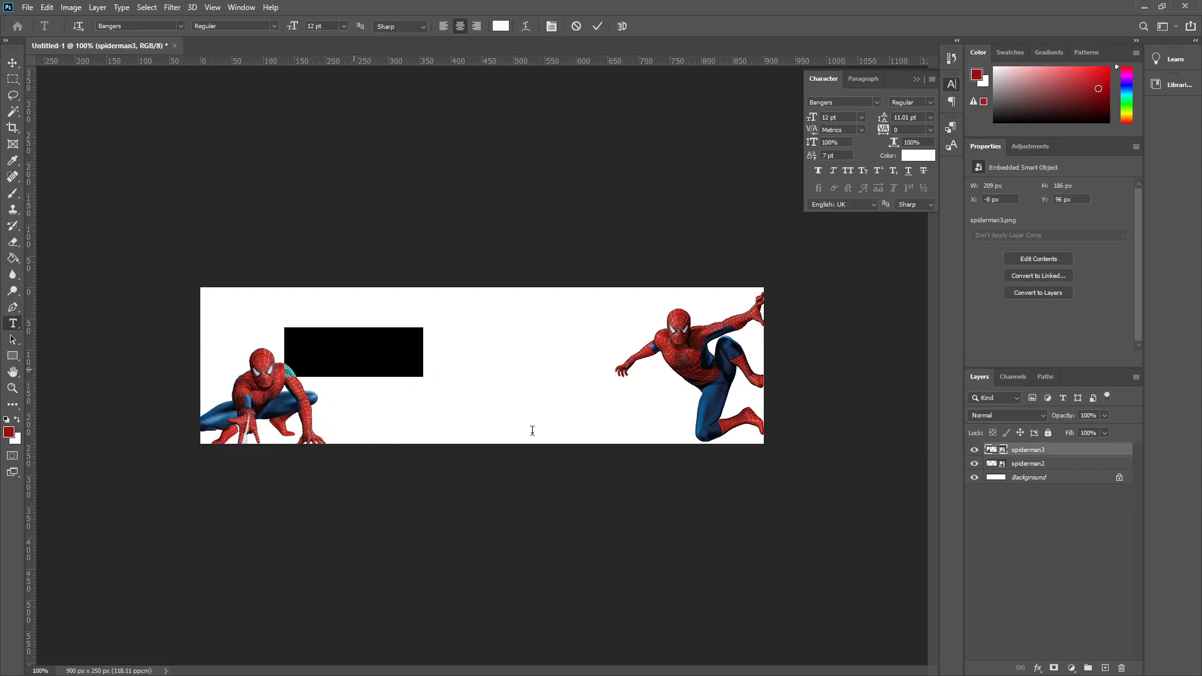
{"action": "type", "text": "Spider"}
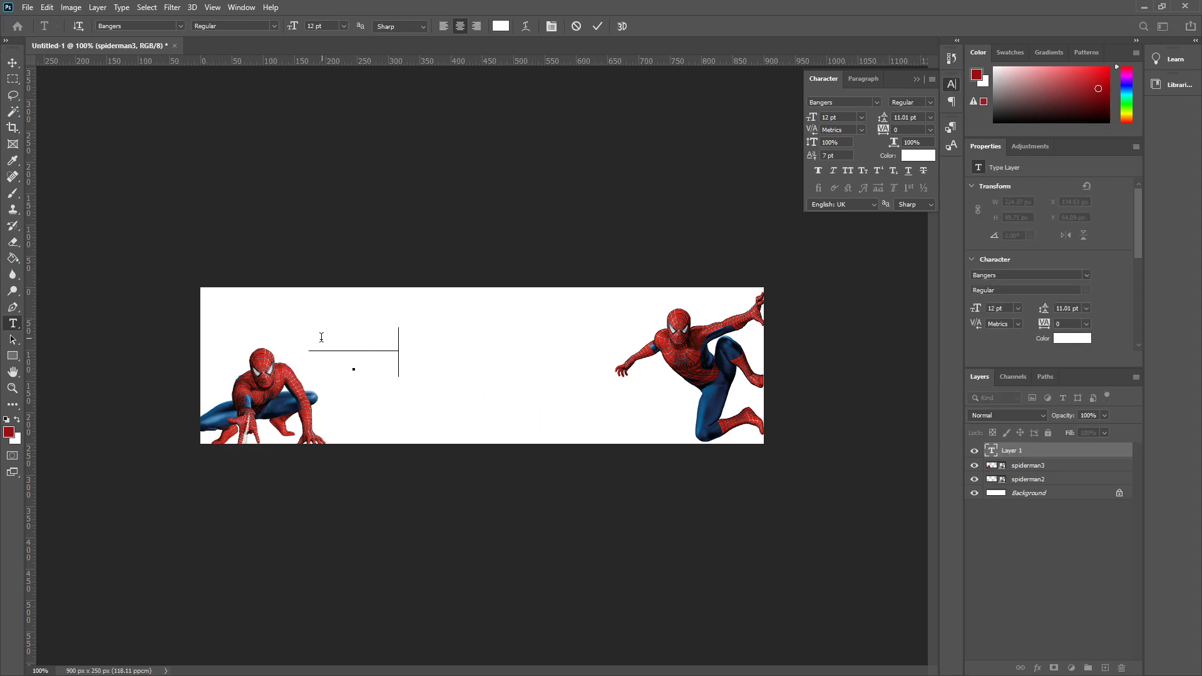
{"action": "left_click_drag", "start_coordinate": [314, 338], "coordinate": [457, 338]}
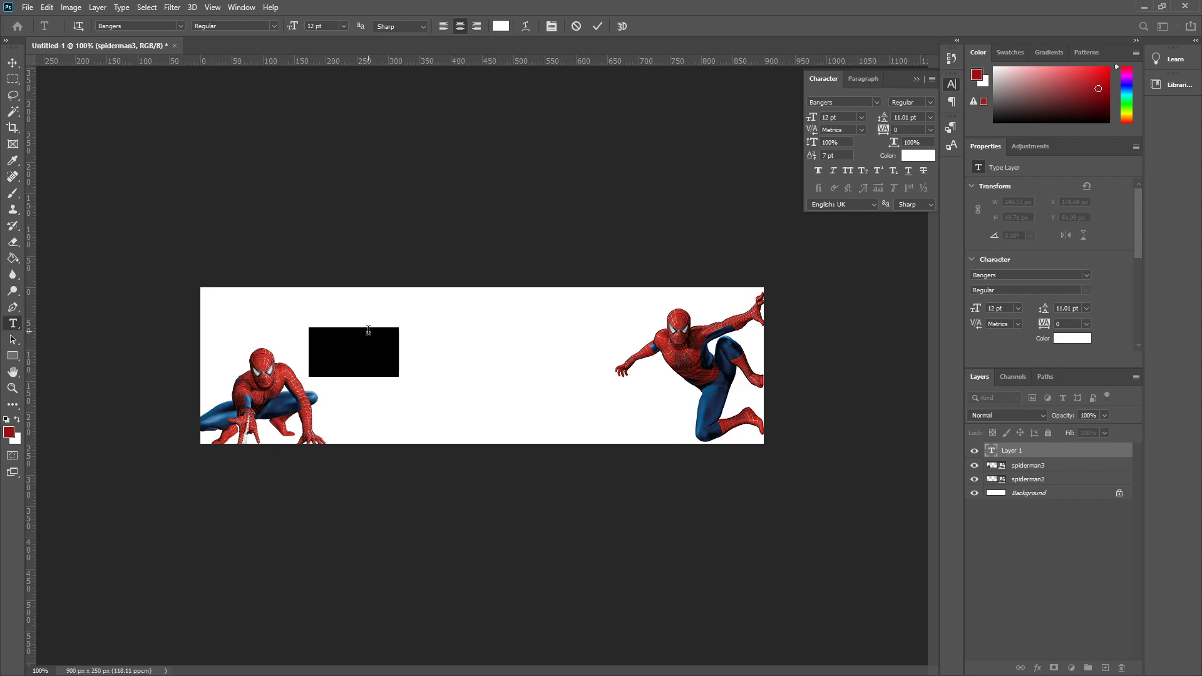
{"action": "left_click", "coordinate": [501, 26]}
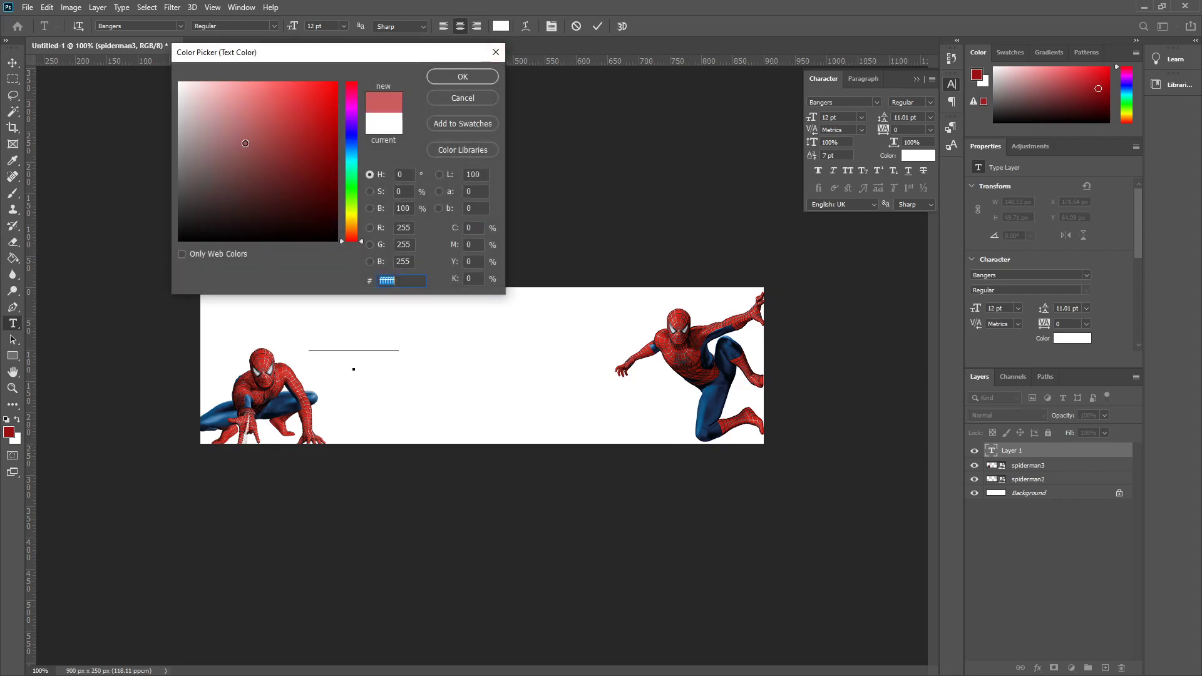
{"action": "type", "text": "000000"}
{"action": "left_click", "coordinate": [464, 77]}
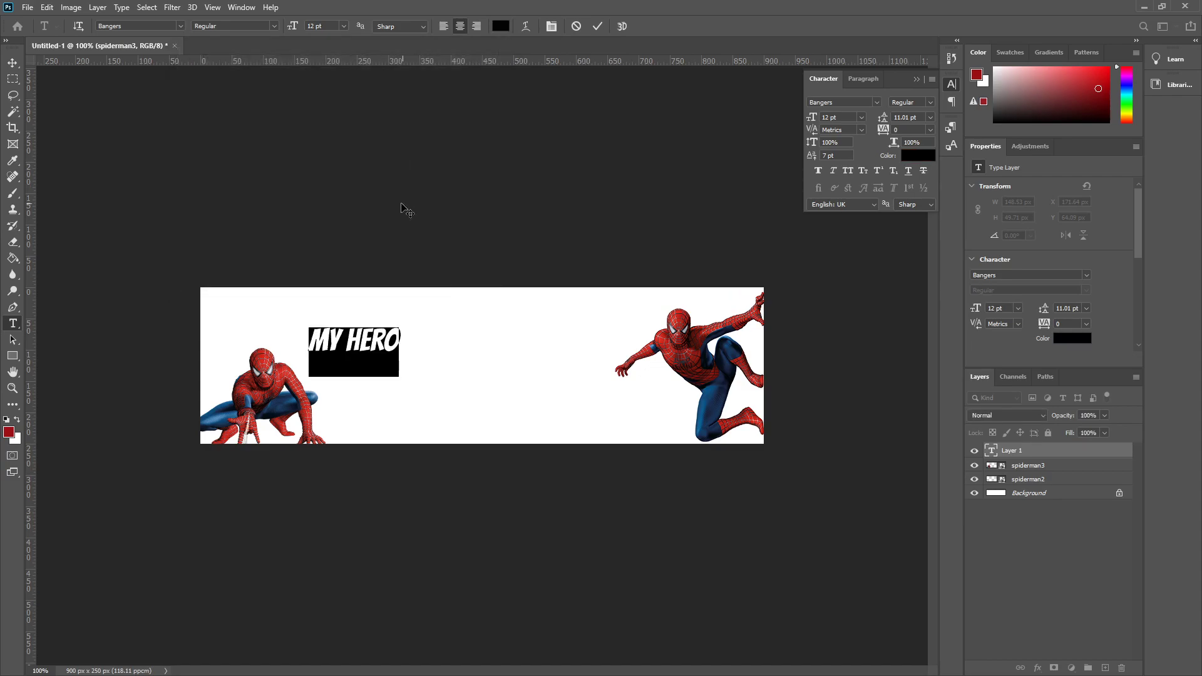
Set the font size of the whole MY HERO title to 48 pt.
{"action": "left_click", "coordinate": [354, 338]}
{"action": "left_click", "coordinate": [313, 338]}
{"action": "key", "text": "ctrl+a"}
{"action": "left_click", "coordinate": [344, 26]}
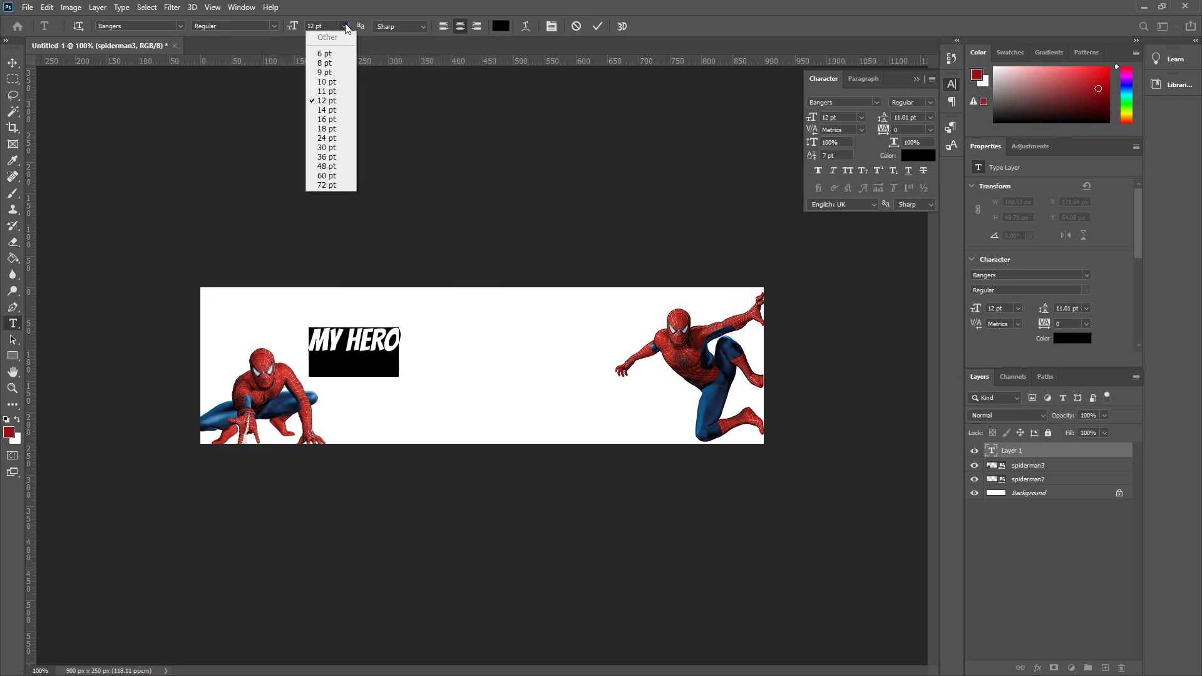
{"action": "left_click", "coordinate": [335, 157]}
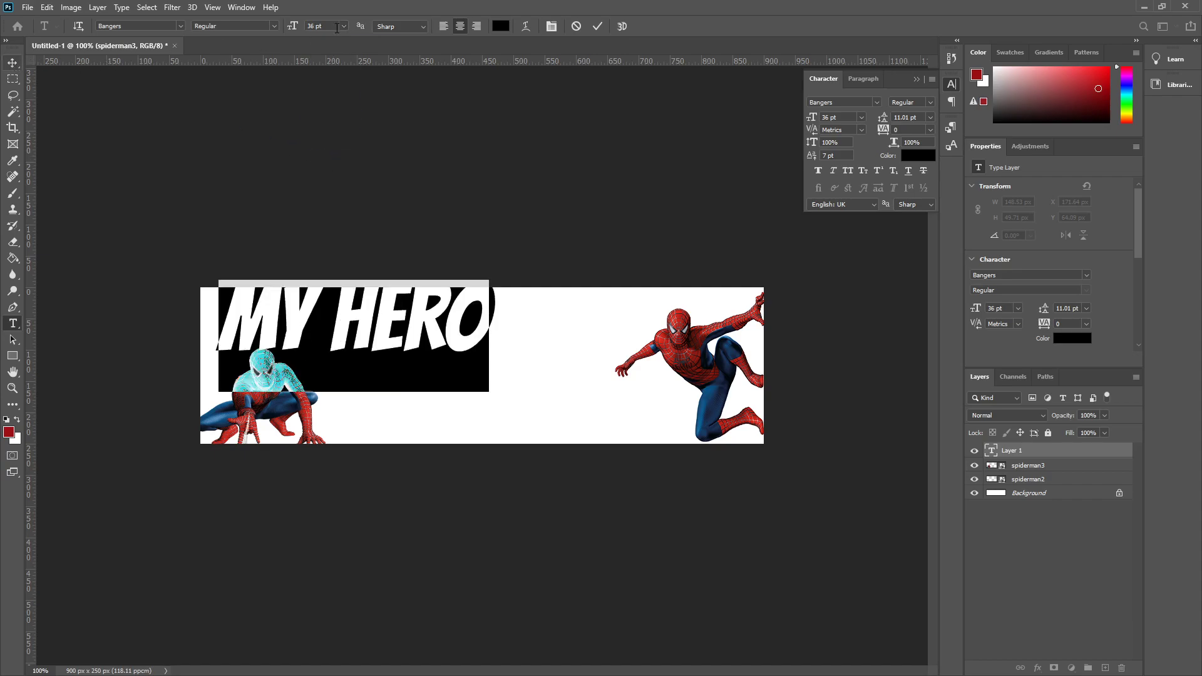
{"action": "left_click", "coordinate": [344, 26]}
{"action": "left_click", "coordinate": [329, 166]}
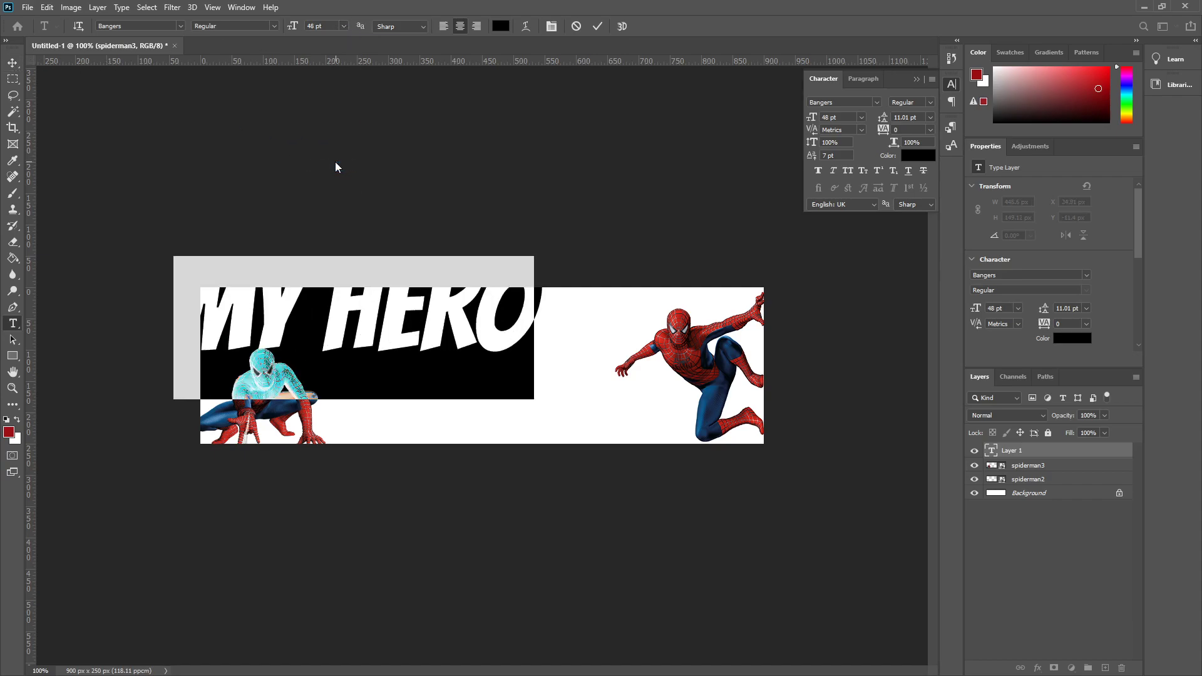
Move the MY HERO title to the middle of the banner and stack its layer between spiderman3 and spiderman2.
{"action": "left_click", "coordinate": [13, 63]}
{"action": "left_click_drag", "start_coordinate": [374, 293], "coordinate": [517, 363]}
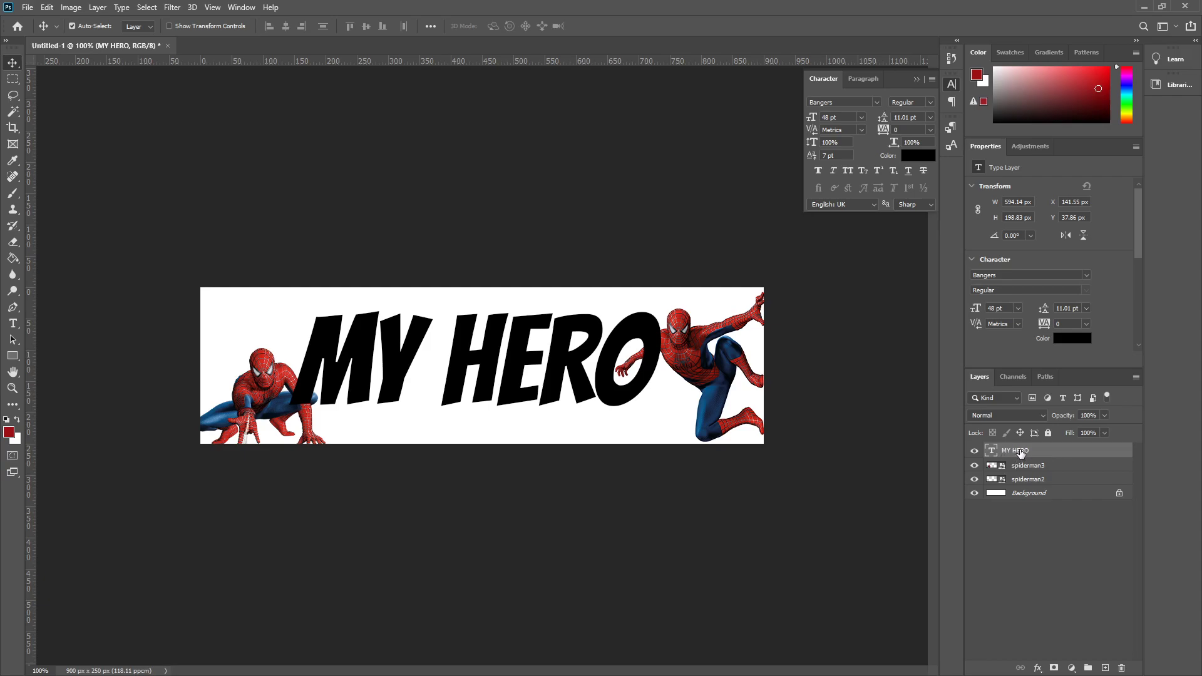
{"action": "left_click_drag", "start_coordinate": [1020, 452], "coordinate": [1027, 473]}
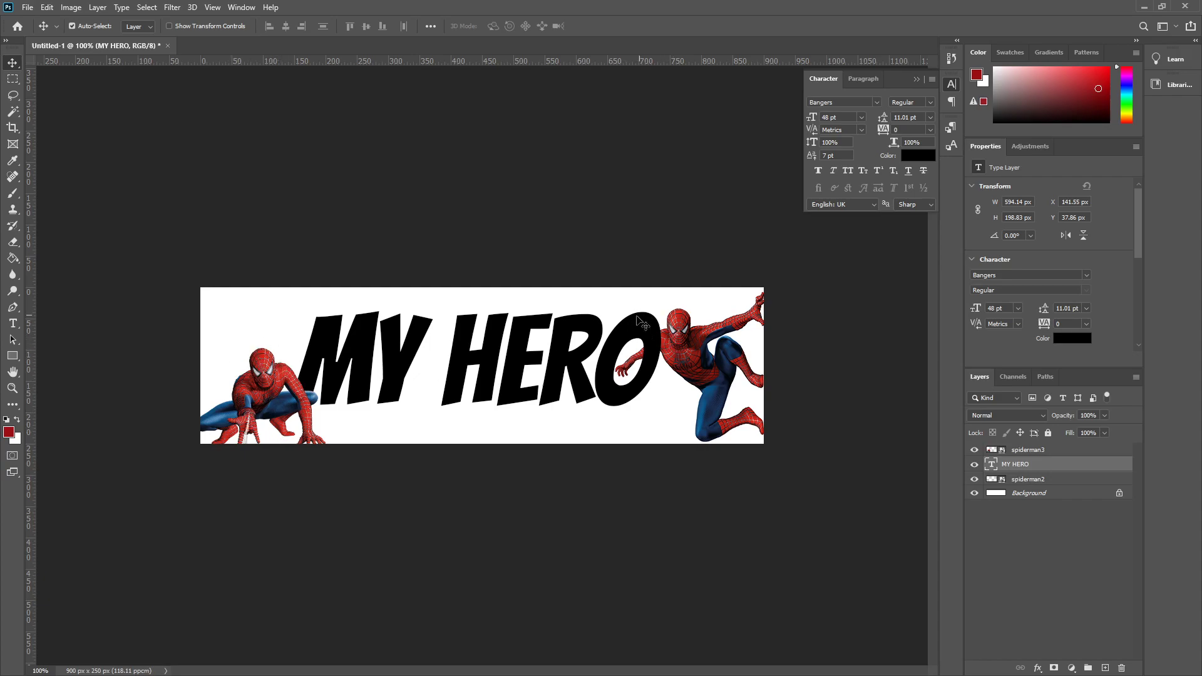
{"action": "left_click_drag", "start_coordinate": [599, 333], "coordinate": [594, 339]}
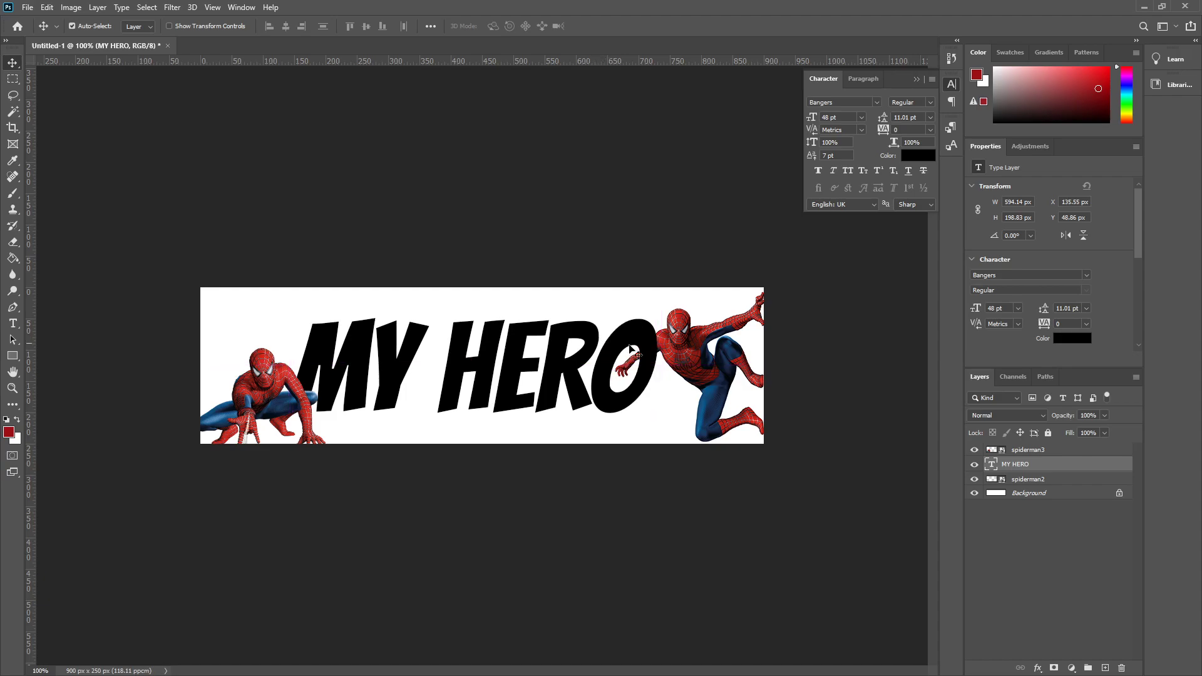
Convert the locked Background into a regular layer named Layer 0.
{"action": "left_click", "coordinate": [1019, 495]}
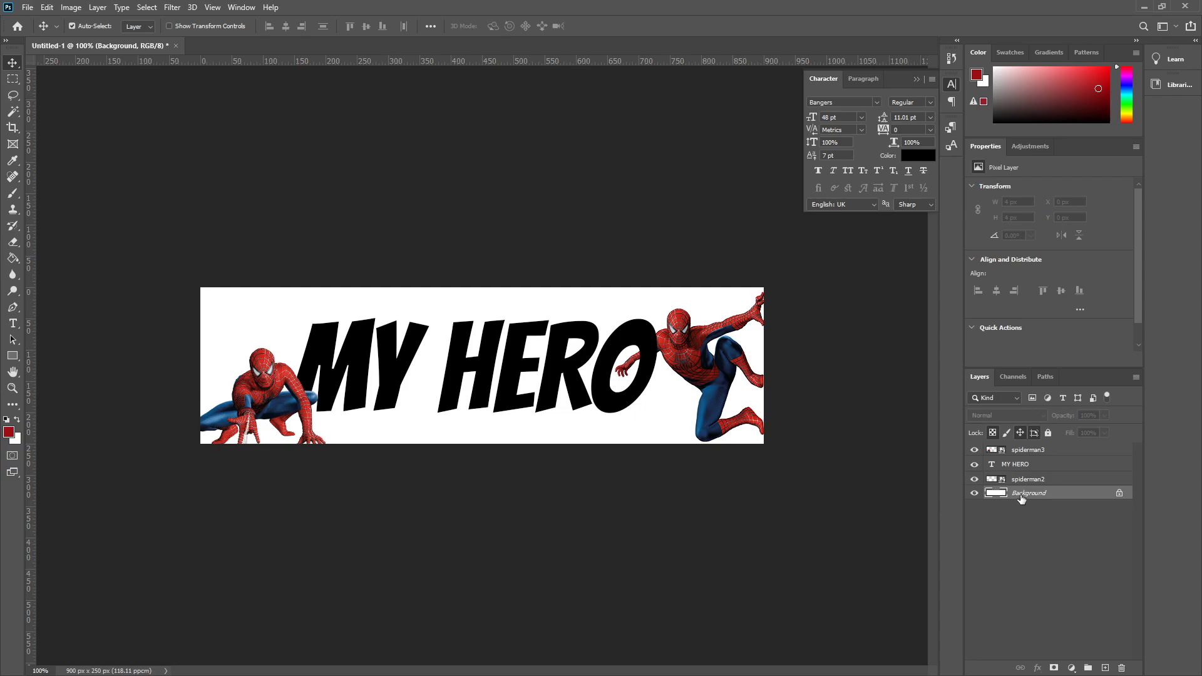
{"action": "right_click", "coordinate": [1021, 498]}
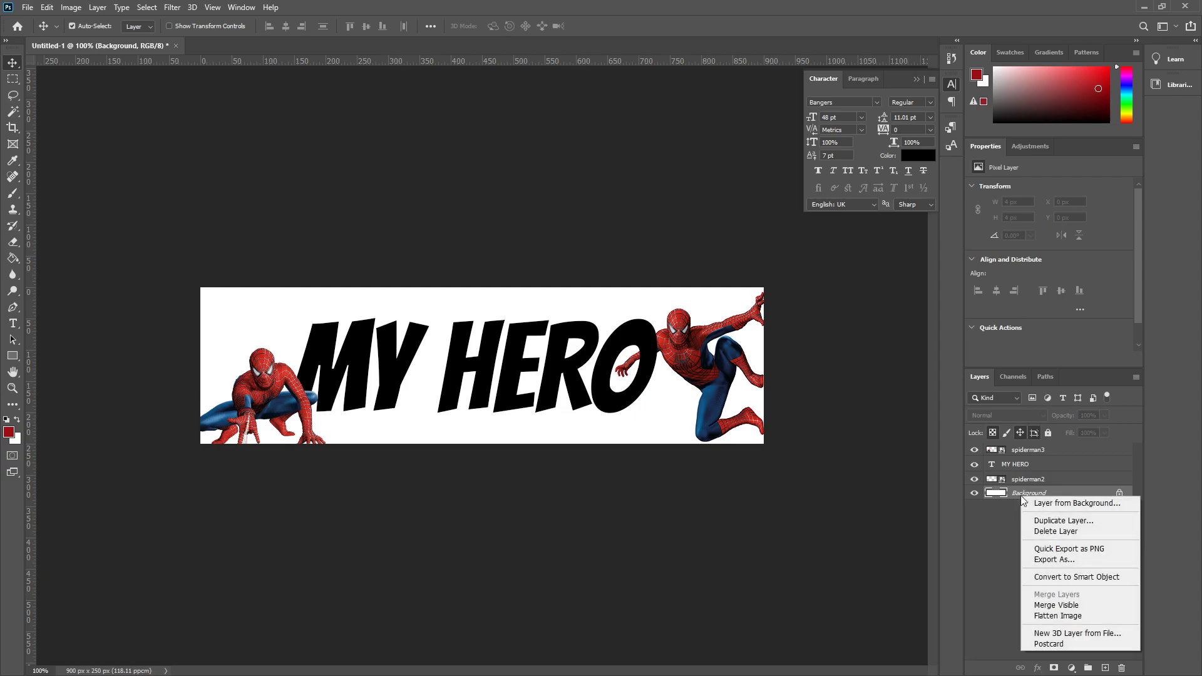
{"action": "left_click", "coordinate": [1057, 505]}
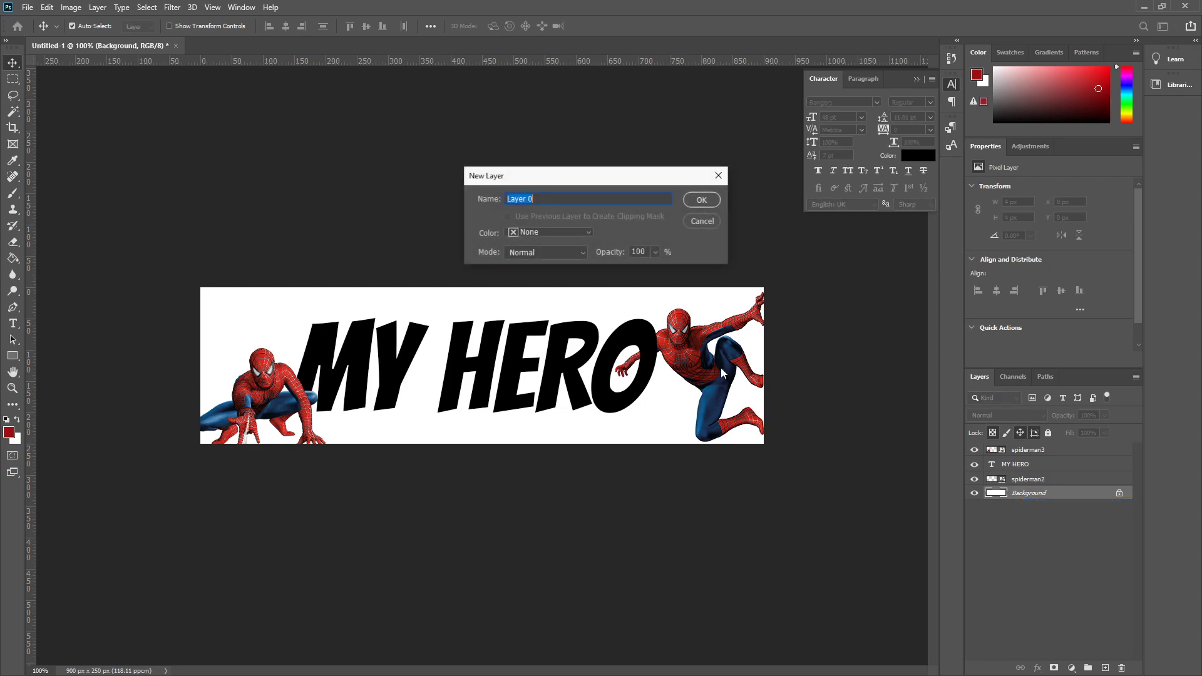
{"action": "left_click", "coordinate": [707, 199]}
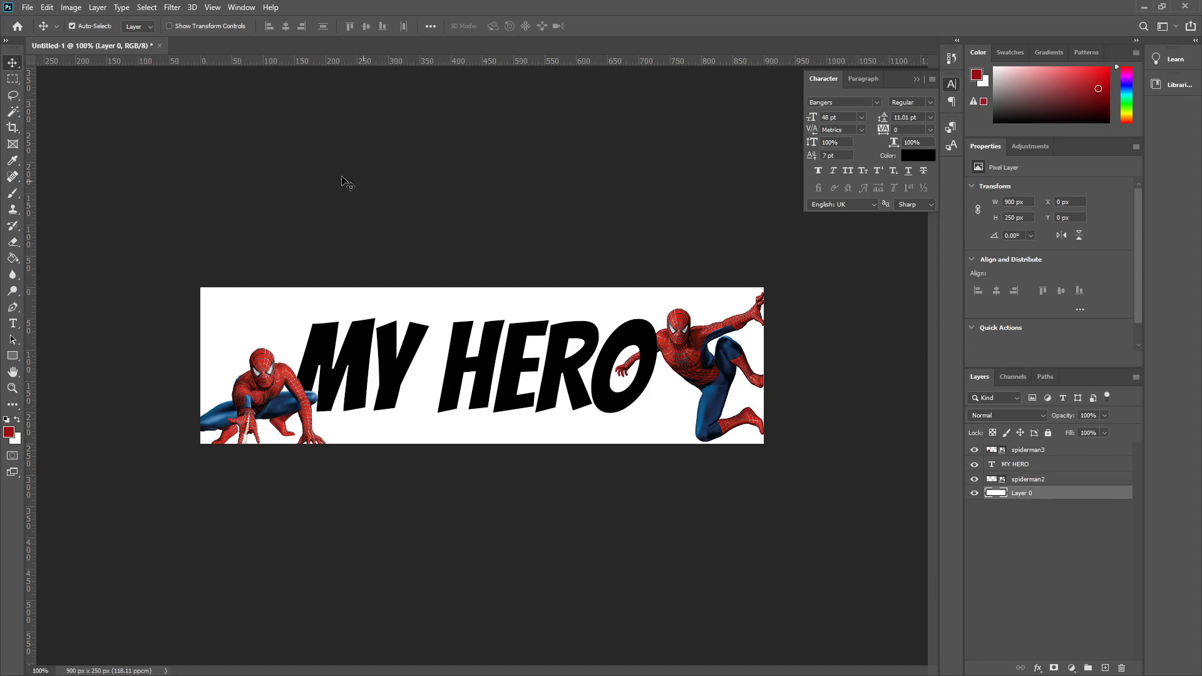
Fill Layer 0 with the red cf2419 sampled from the crouching Spider-Man figure, in Normal mode at 100% opacity.
{"action": "left_click", "coordinate": [47, 7]}
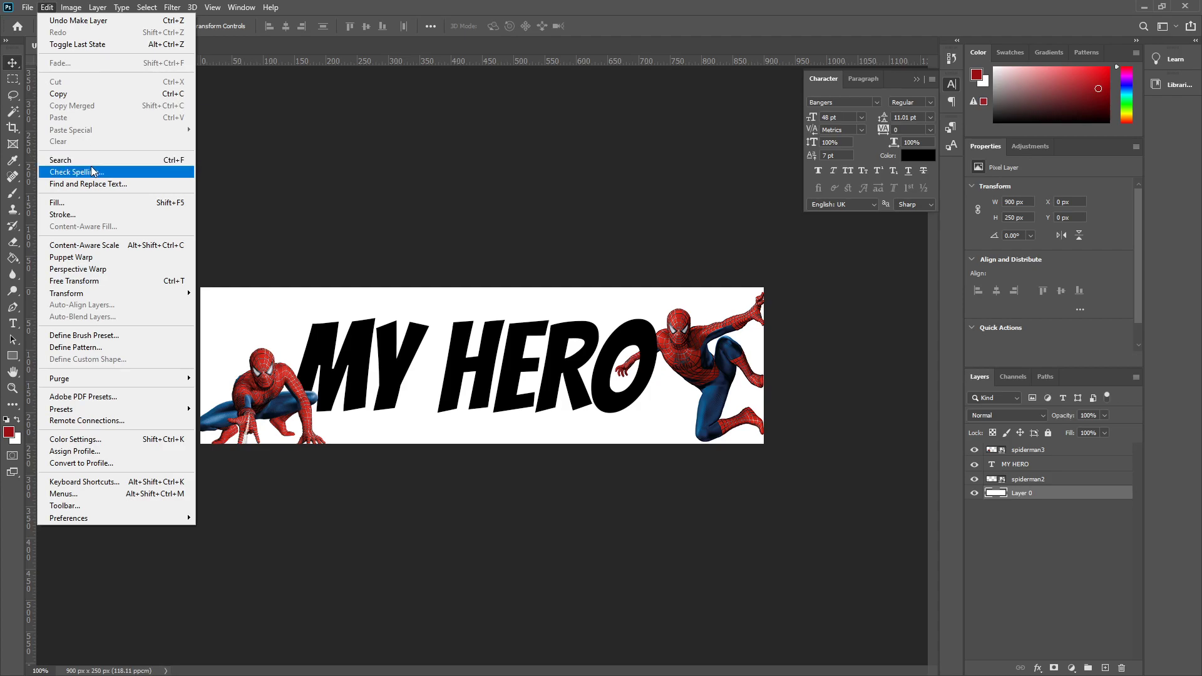
{"action": "left_click", "coordinate": [57, 204]}
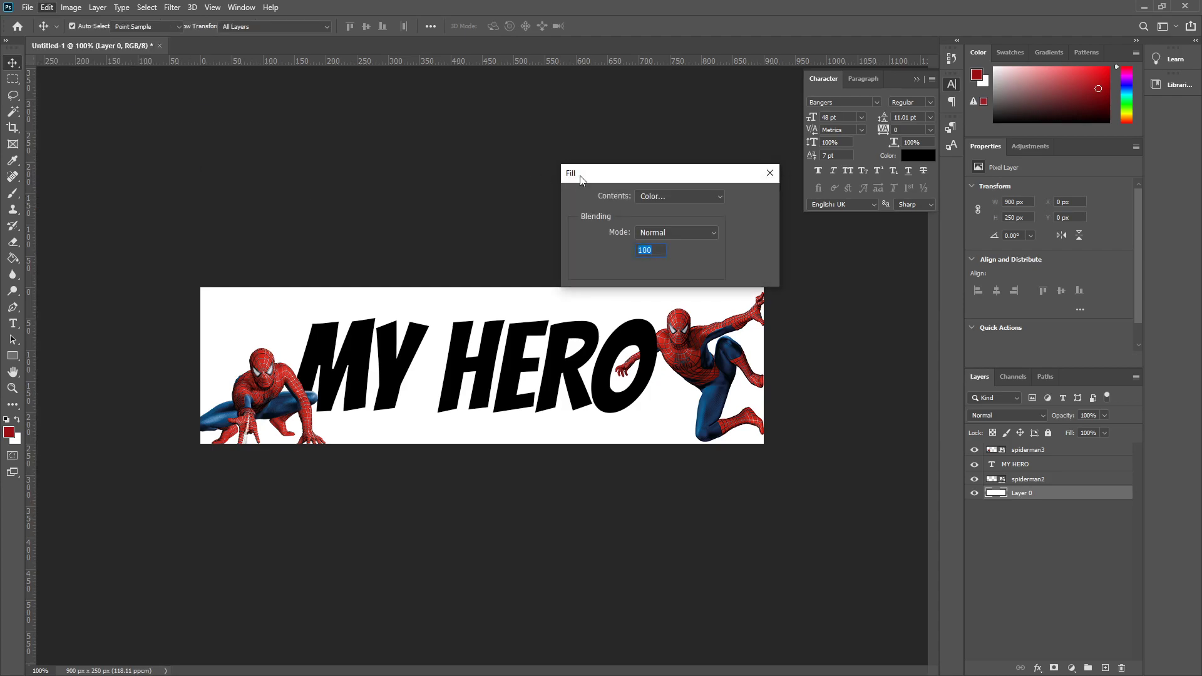
{"action": "left_click", "coordinate": [691, 167]}
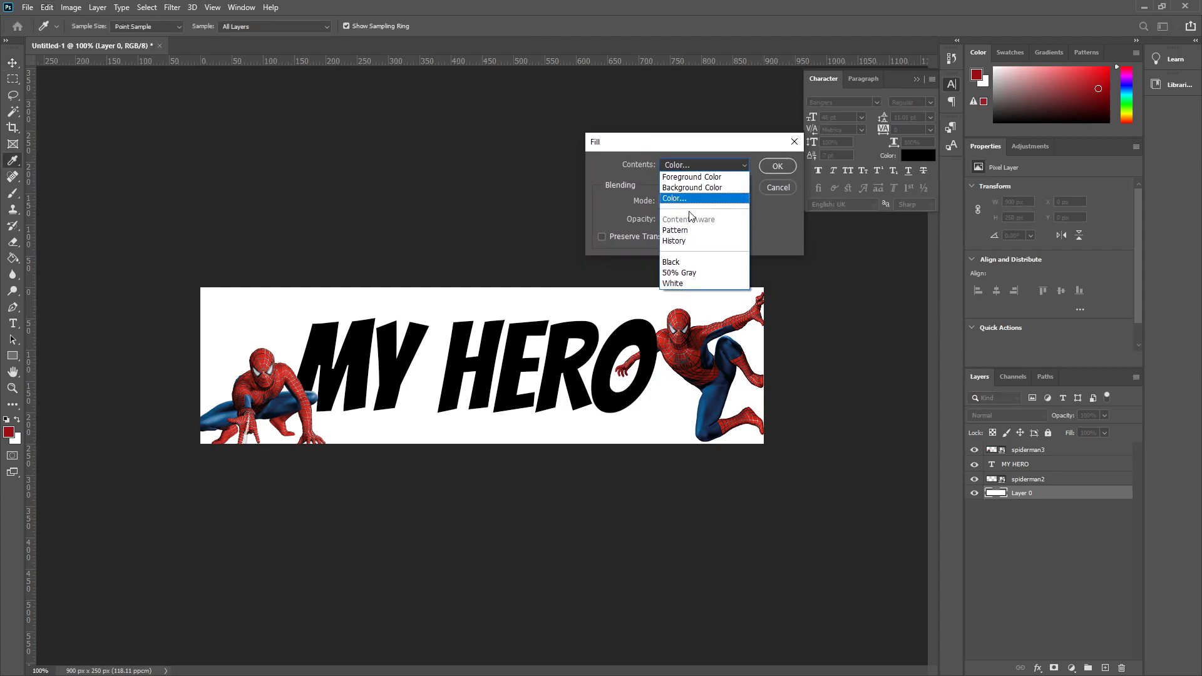
{"action": "left_click", "coordinate": [674, 199]}
{"action": "left_click_drag", "start_coordinate": [355, 45], "coordinate": [426, 34]}
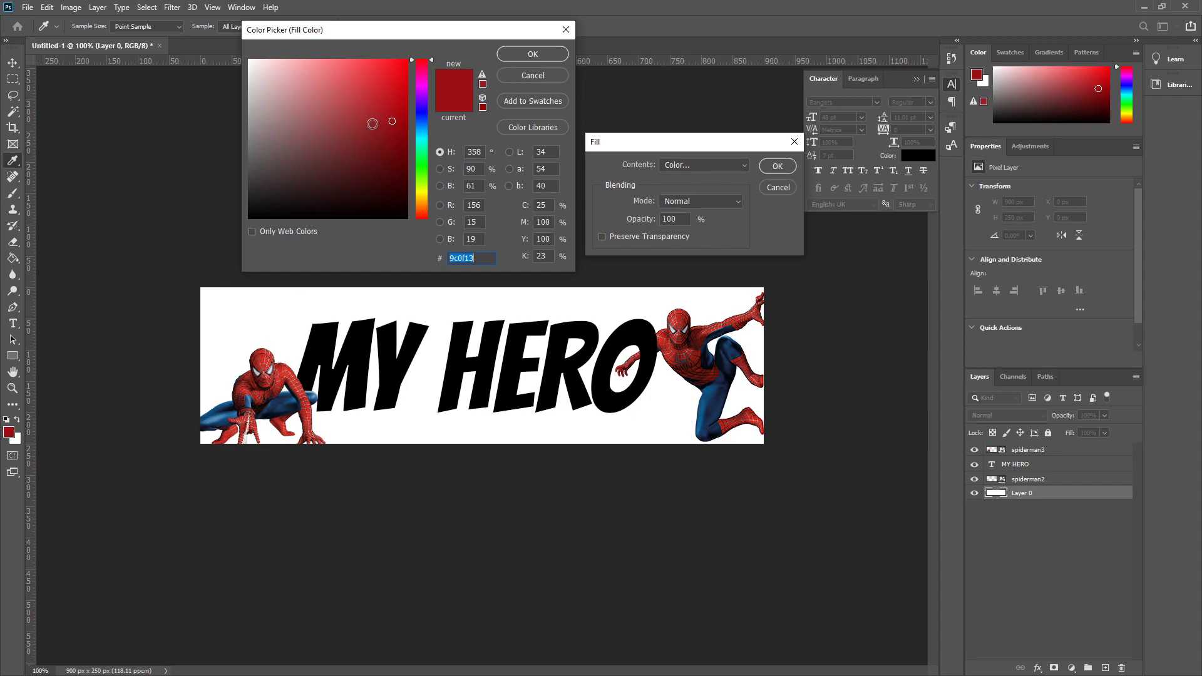
{"action": "left_click", "coordinate": [262, 355]}
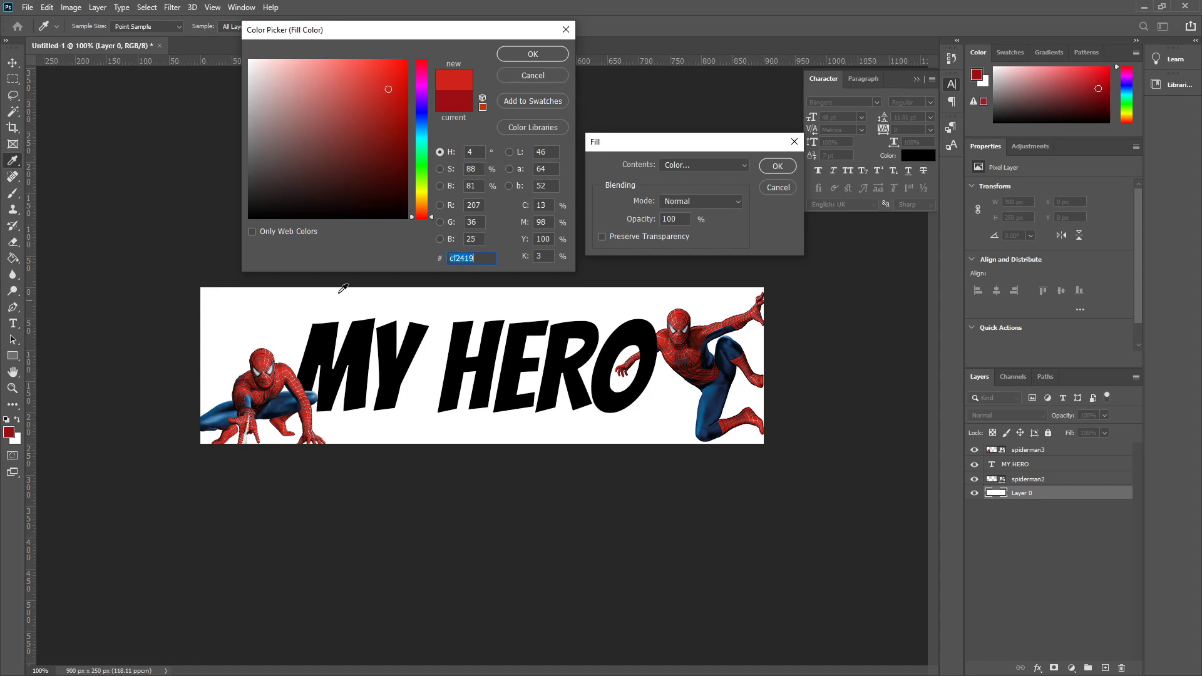
{"action": "left_click", "coordinate": [528, 56]}
{"action": "left_click", "coordinate": [778, 167]}
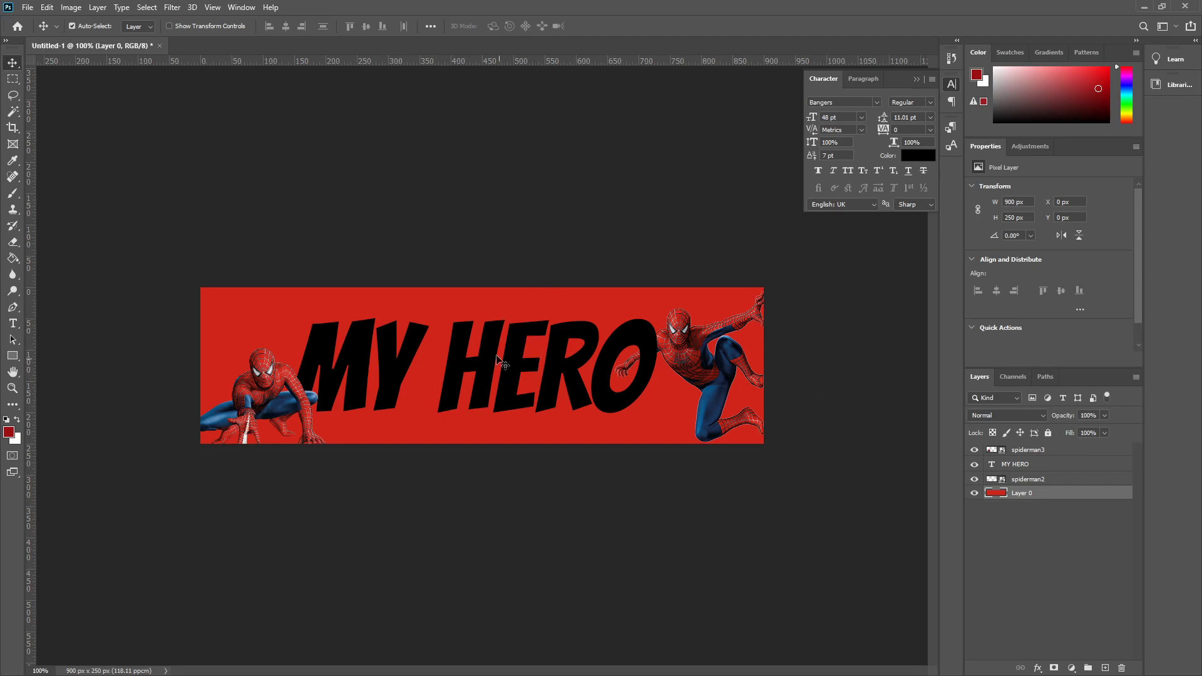
Apply a white Color Overlay to the MY HERO text layer in Normal mode at 100% opacity.
{"action": "left_click", "coordinate": [1017, 464]}
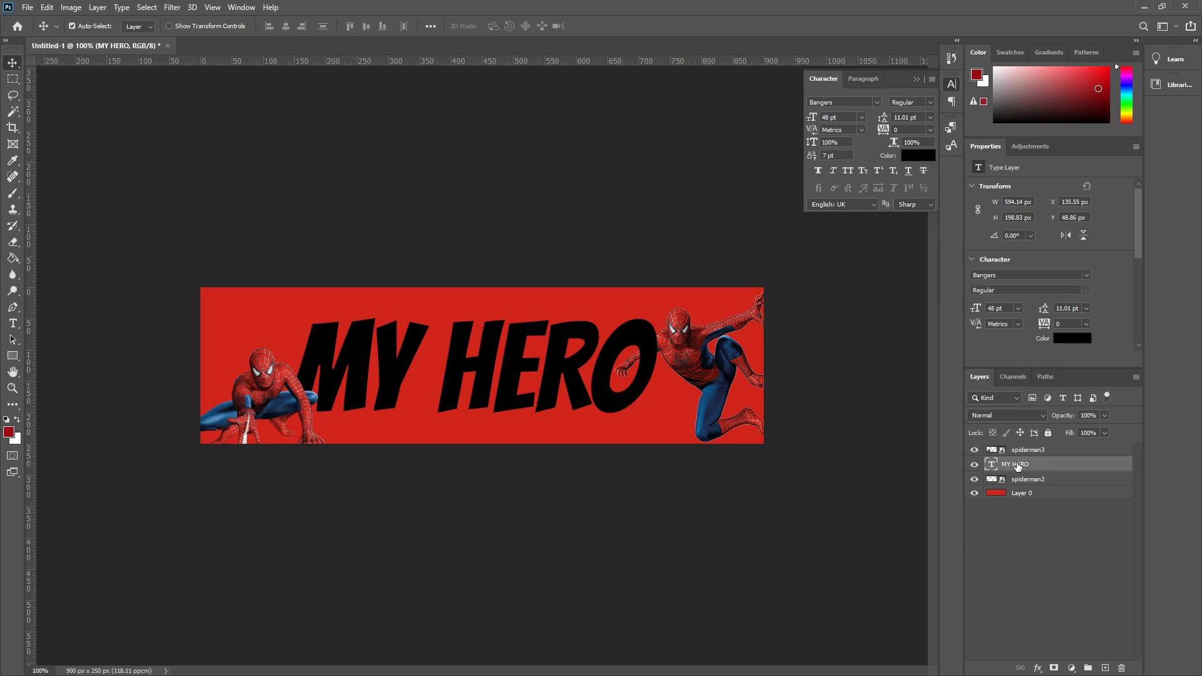
{"action": "right_click", "coordinate": [1016, 463]}
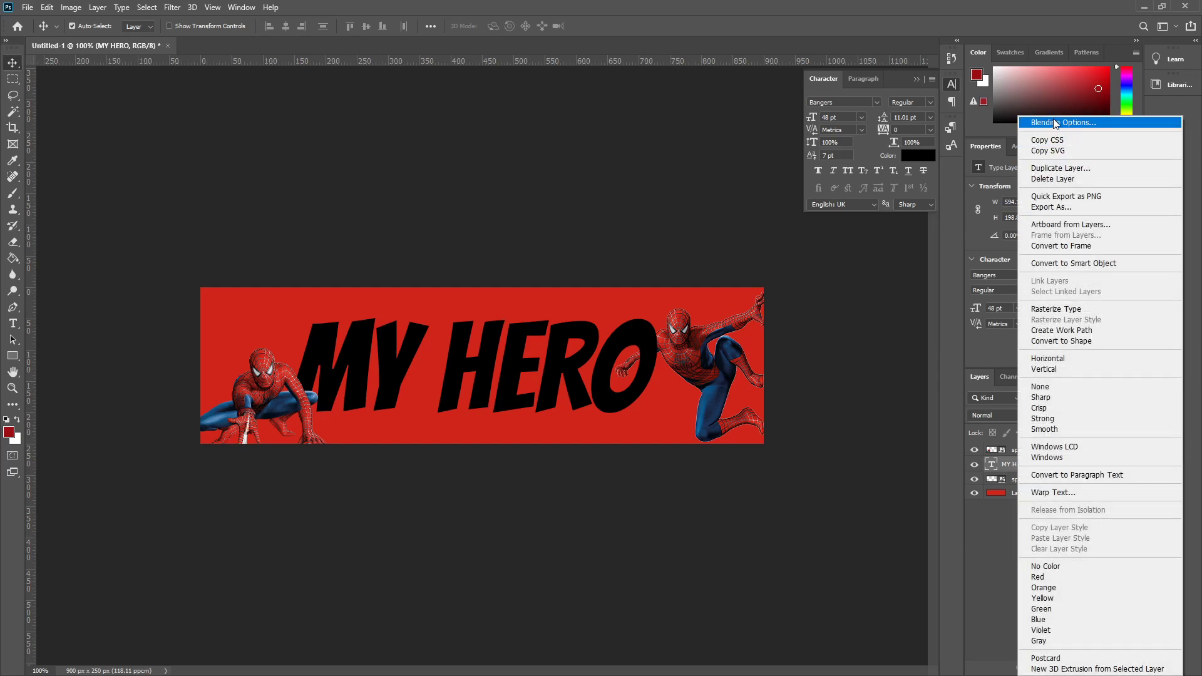
{"action": "left_click", "coordinate": [1053, 122]}
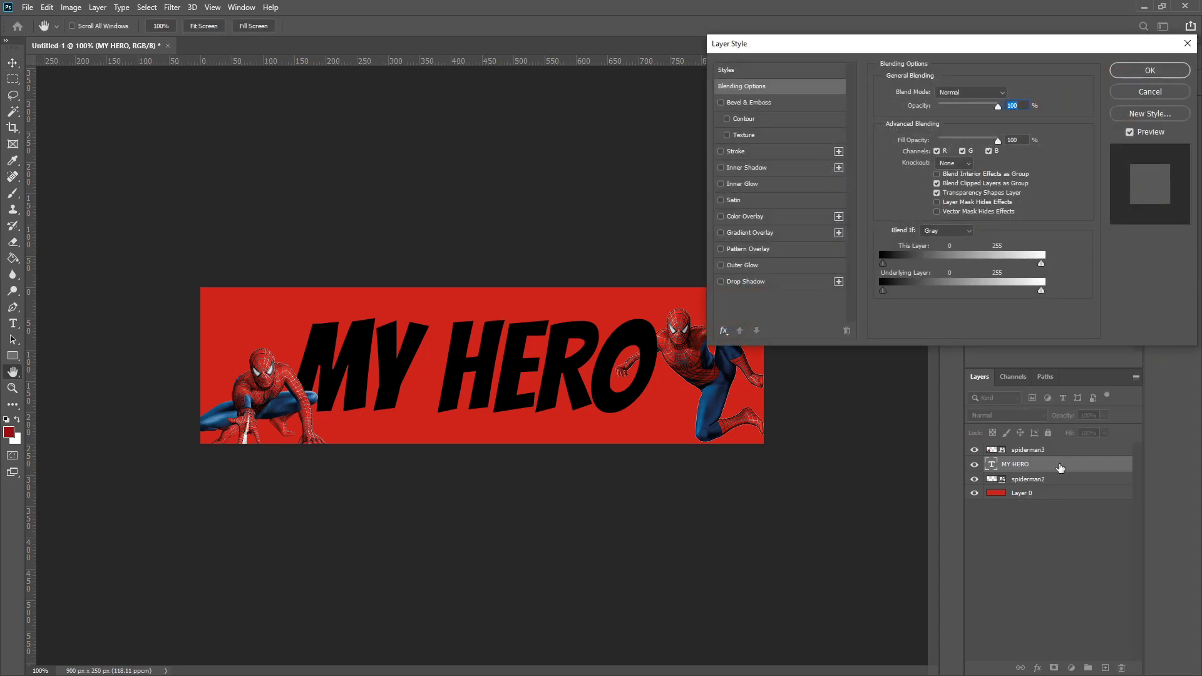
{"action": "left_click", "coordinate": [741, 215]}
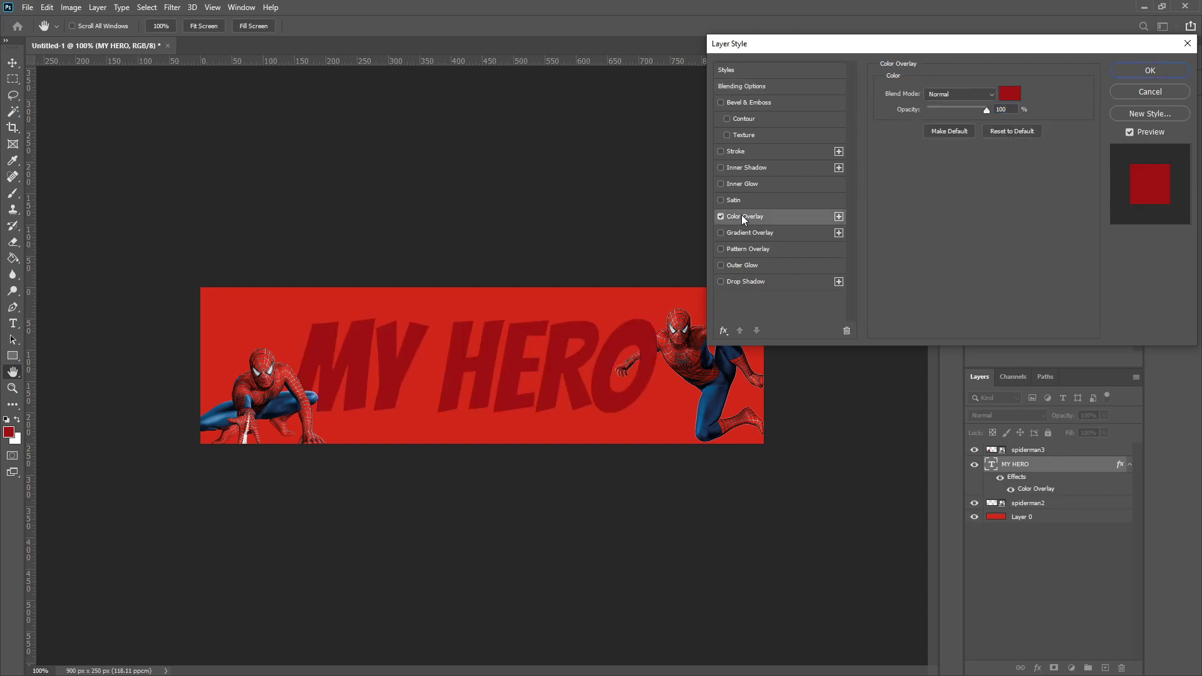
{"action": "left_click", "coordinate": [1014, 94]}
{"action": "left_click", "coordinate": [261, 59]}
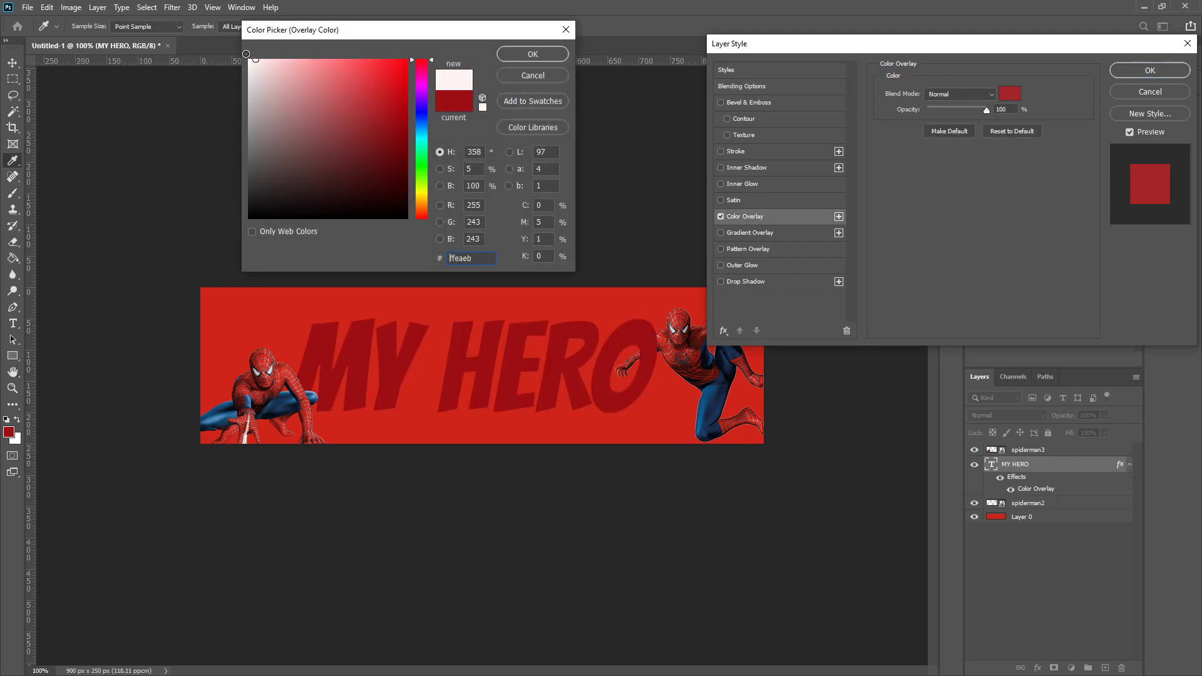
{"action": "left_click_drag", "start_coordinate": [261, 59], "coordinate": [249, 59]}
{"action": "left_click", "coordinate": [535, 54]}
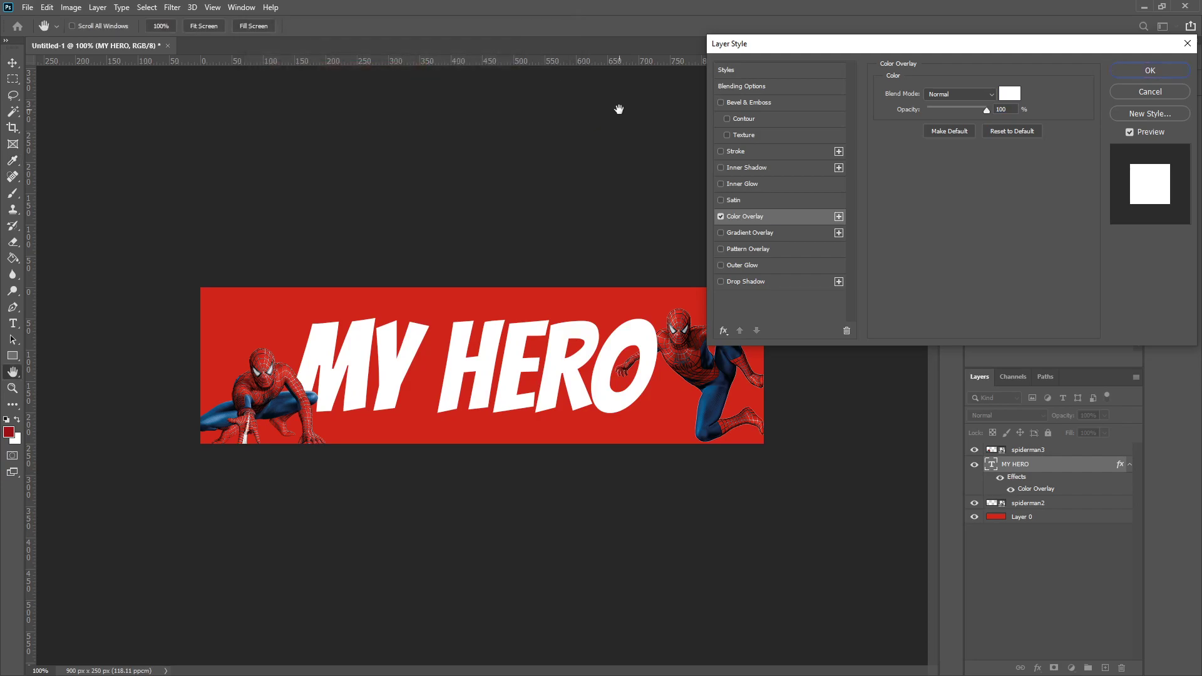
Add a 2 px black outside Stroke to the MY HERO title and apply the layer style.
{"action": "left_click", "coordinate": [743, 151]}
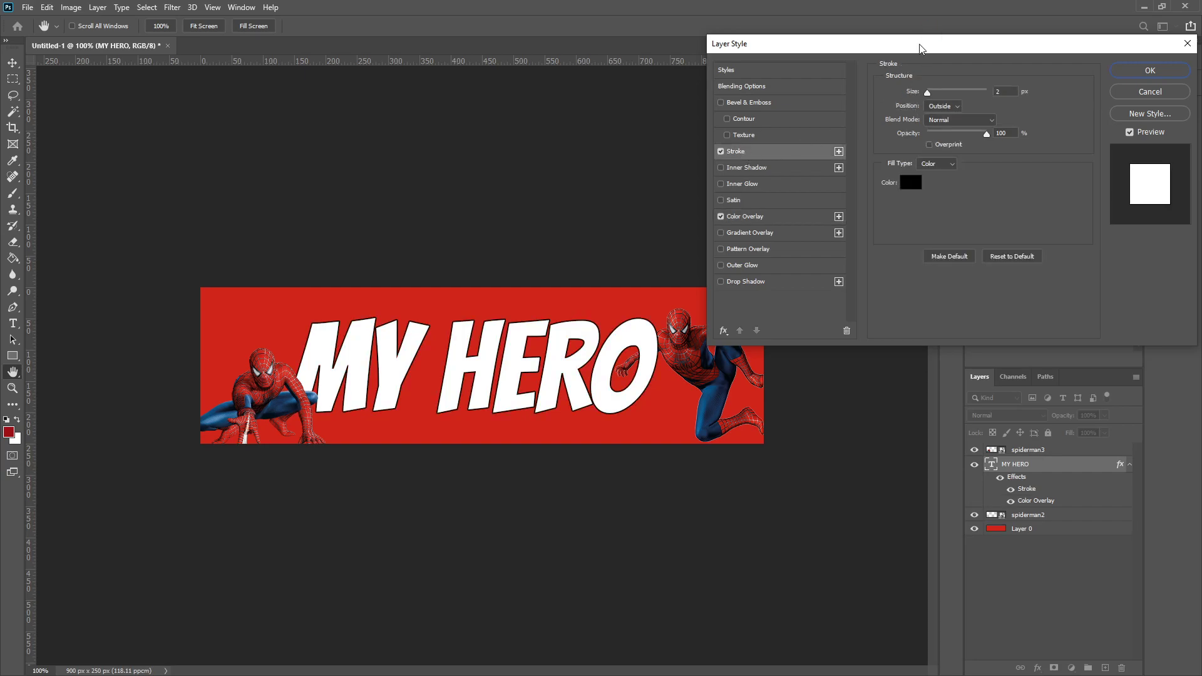
{"action": "left_click_drag", "start_coordinate": [920, 47], "coordinate": [649, 41]}
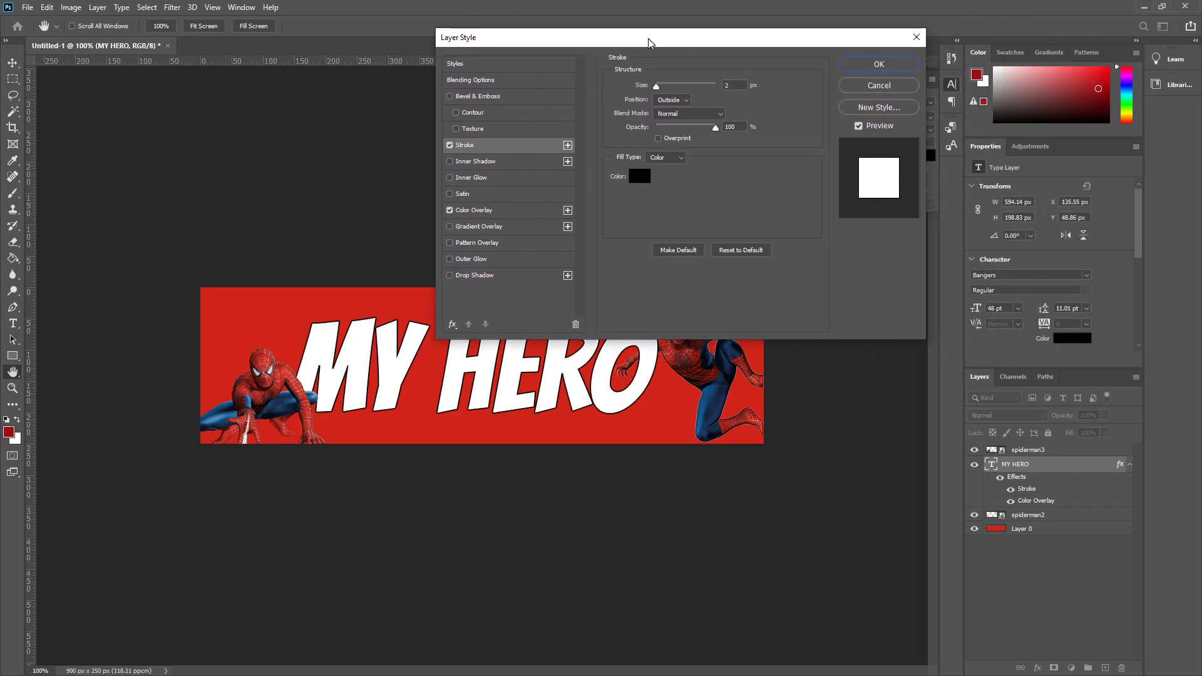
{"action": "left_click", "coordinate": [879, 65]}
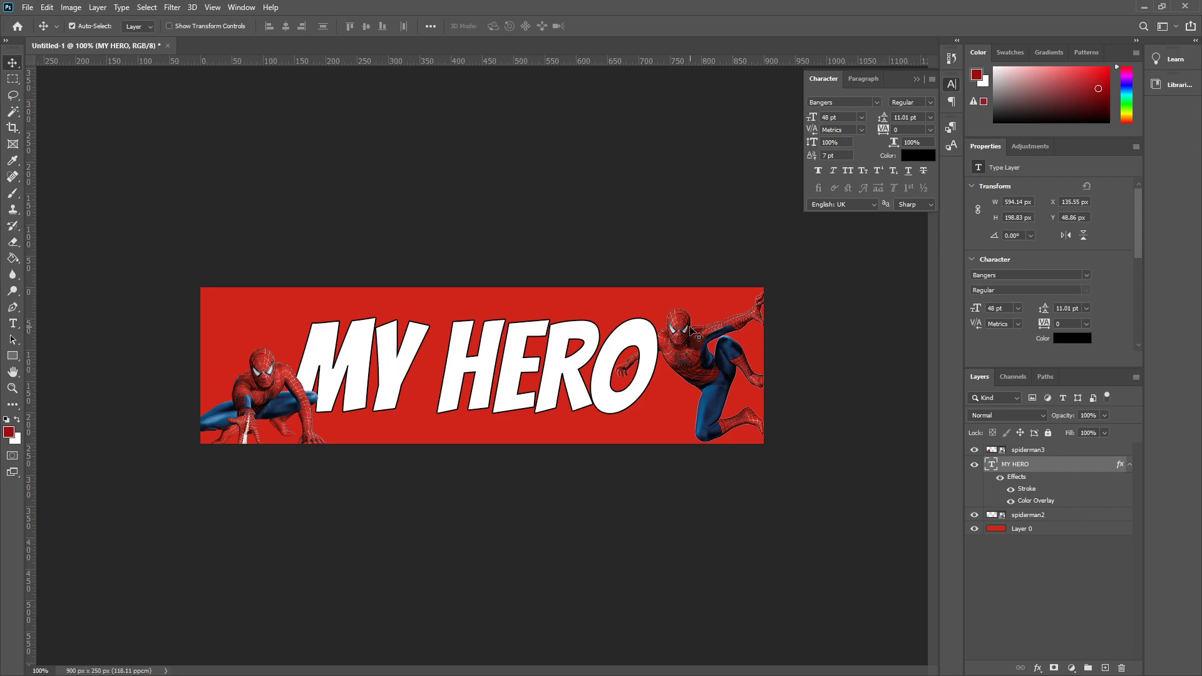
Open the setup for a new document and move its dialog clear of the banner's edge.
{"action": "left_click", "coordinate": [28, 7]}
{"action": "left_click", "coordinate": [39, 20]}
{"action": "left_click_drag", "start_coordinate": [538, 131], "coordinate": [695, 76]}
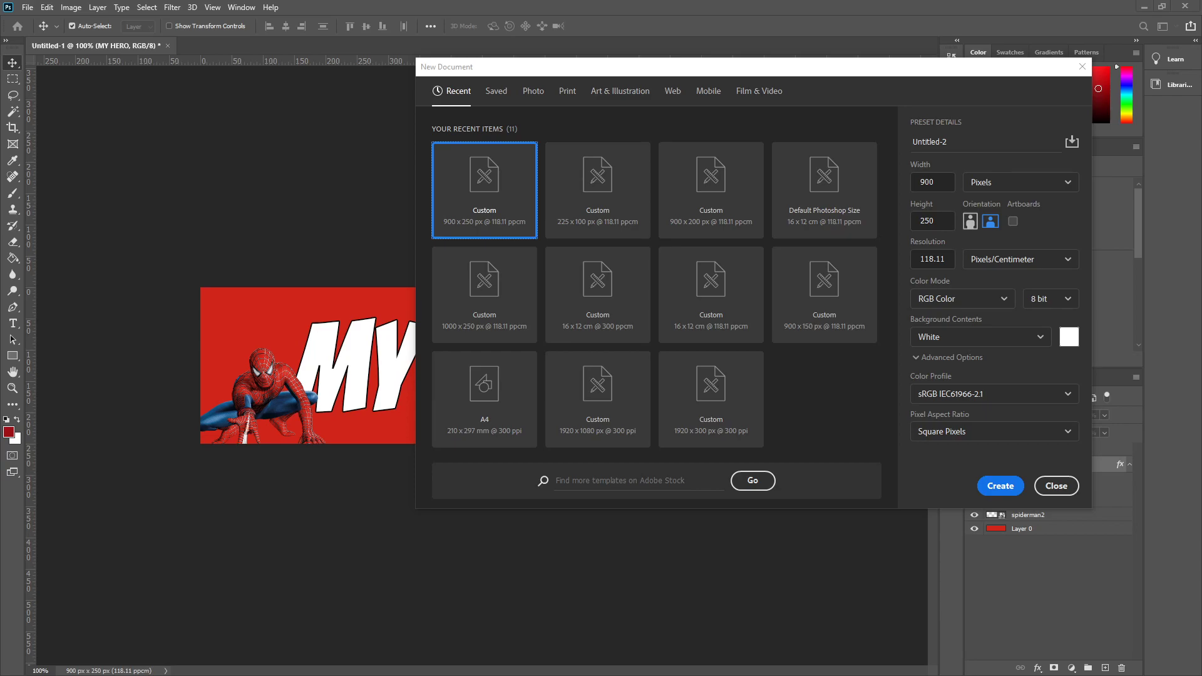
Switch to Calculator, divide the 900 px banner width by 4, and close Calculator.
{"action": "left_click_drag", "start_coordinate": [724, 132], "coordinate": [168, 43]}
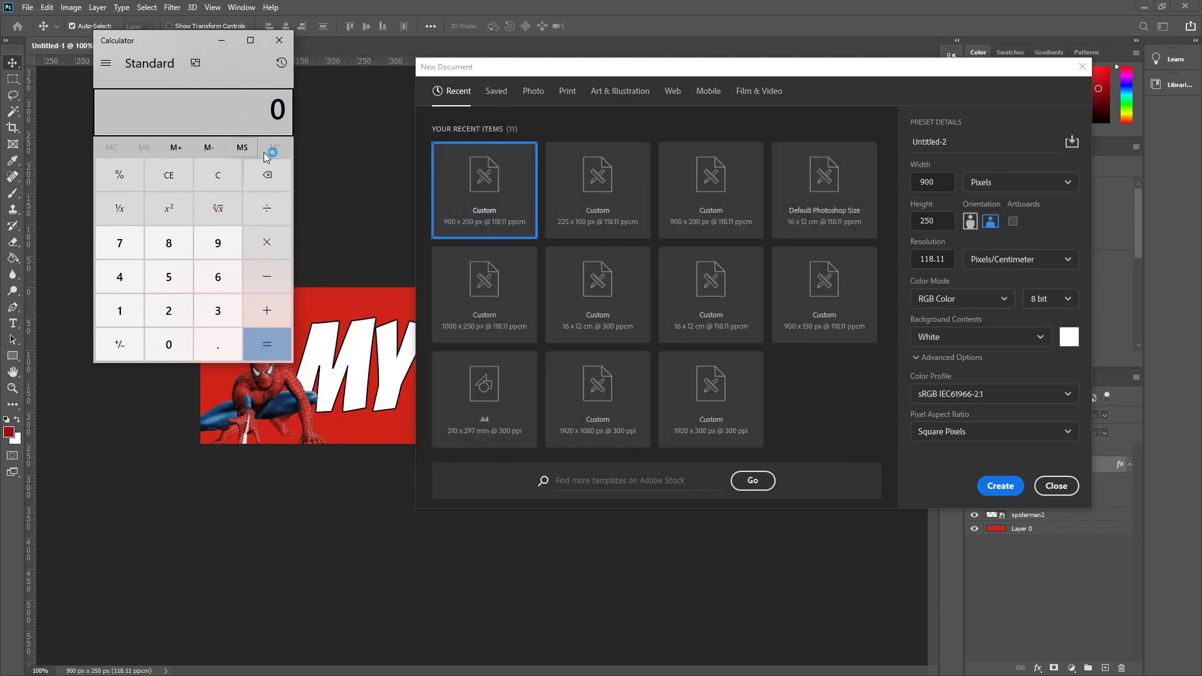
{"action": "left_click", "coordinate": [220, 246]}
{"action": "left_click", "coordinate": [168, 344]}
{"action": "left_click", "coordinate": [169, 344]}
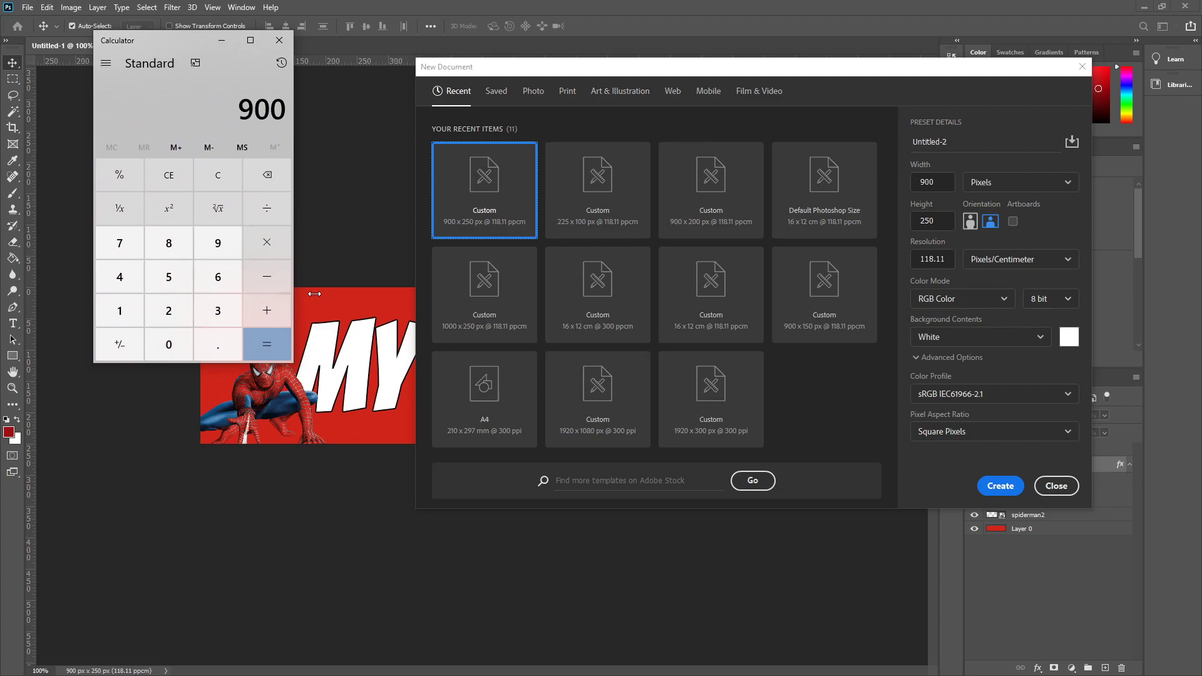
{"action": "left_click", "coordinate": [269, 210]}
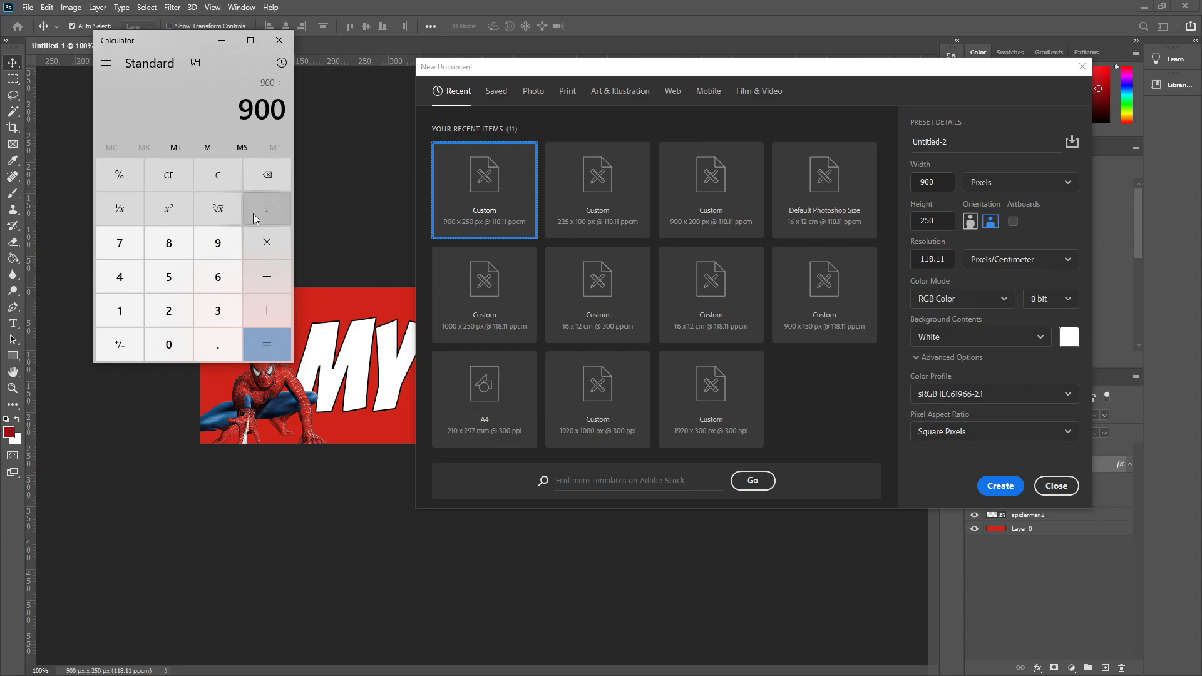
{"action": "left_click", "coordinate": [113, 286]}
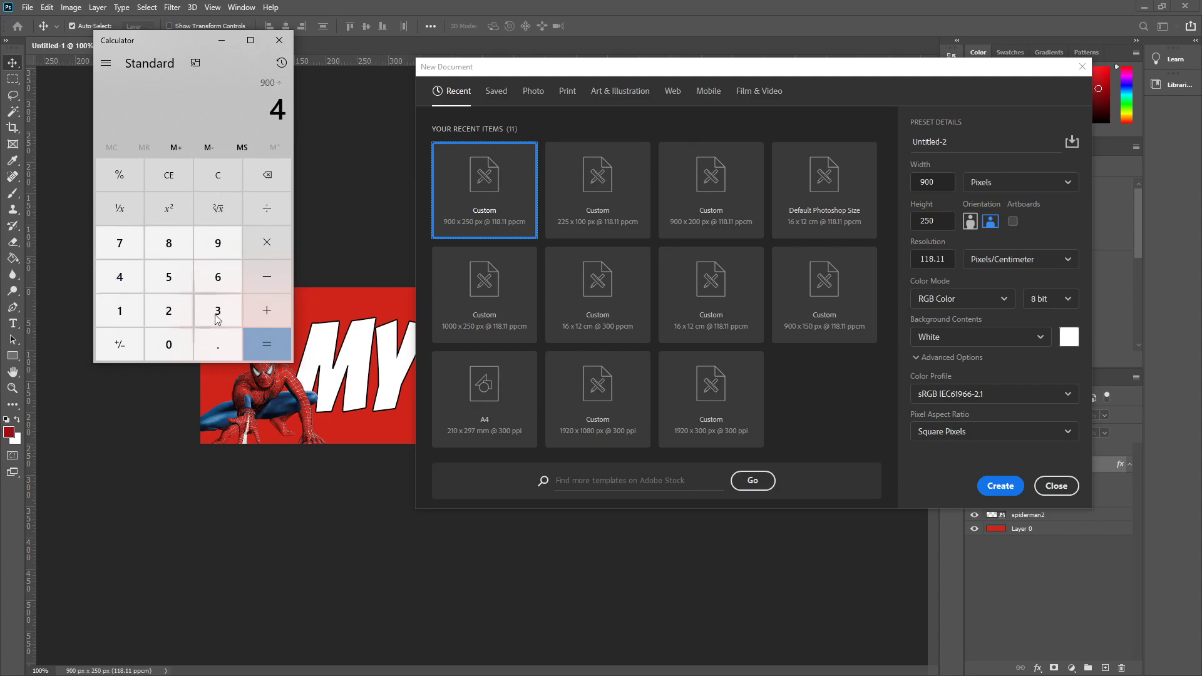
{"action": "left_click", "coordinate": [273, 351]}
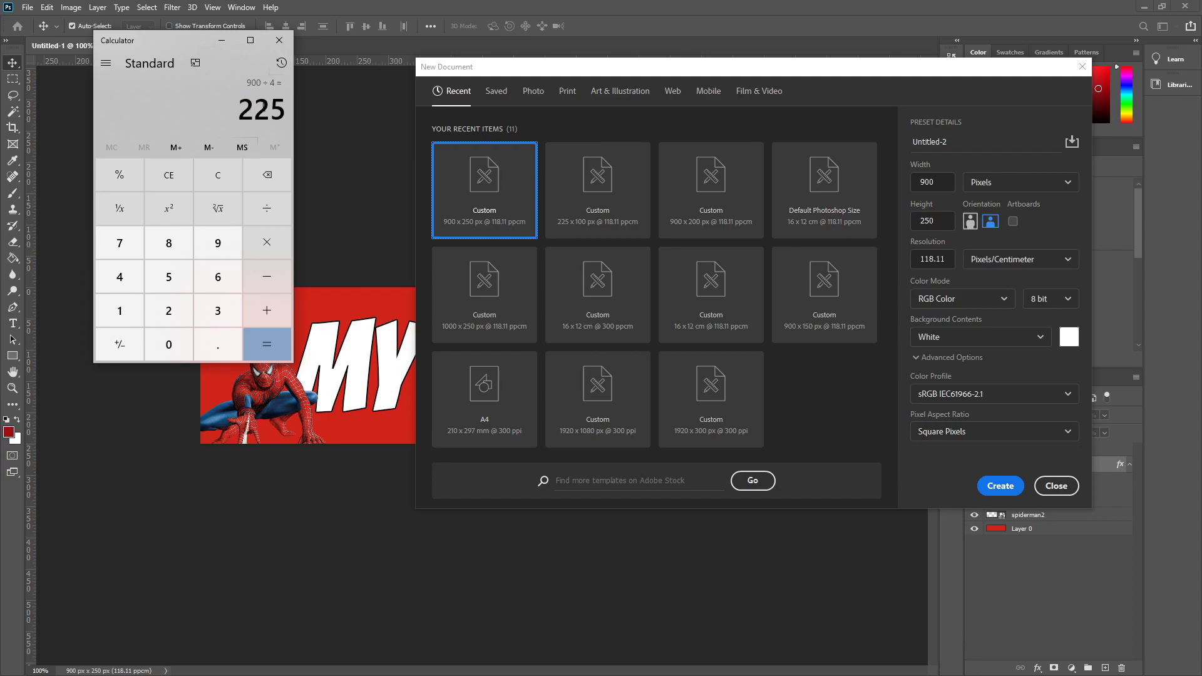
{"action": "left_click", "coordinate": [279, 40]}
Create a new document 225 pixels wide and 125 pixels high with a white background.
{"action": "left_click", "coordinate": [943, 180]}
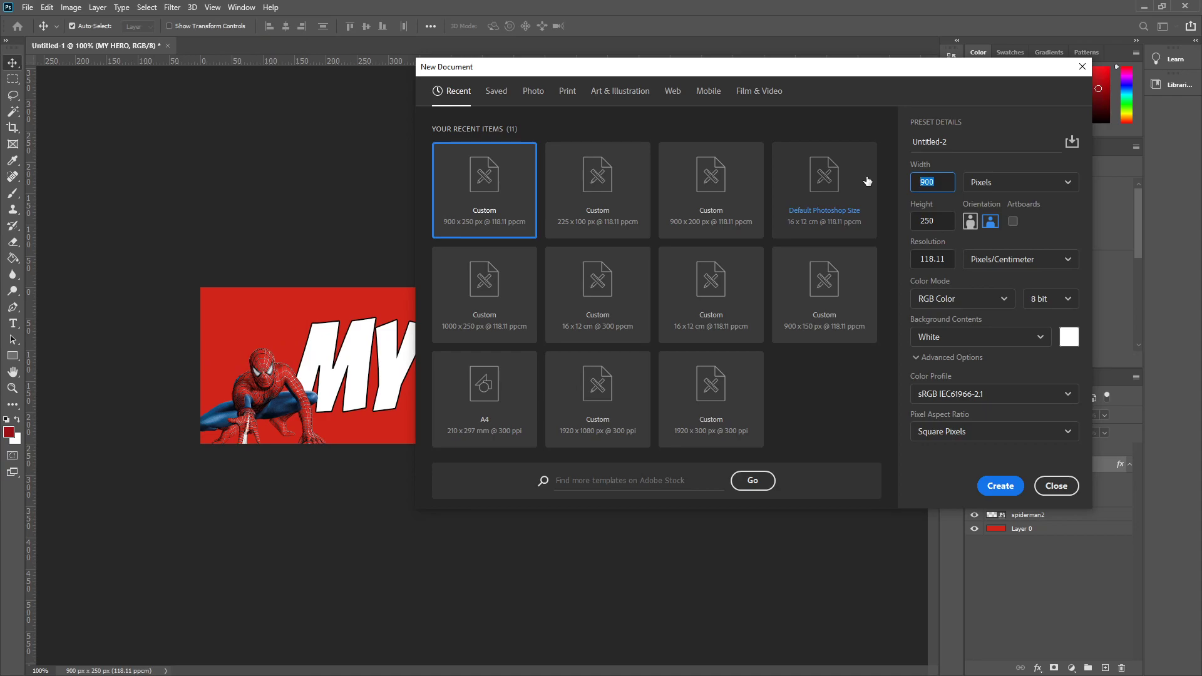
{"action": "type", "text": "225"}
{"action": "key", "text": "Tab"}
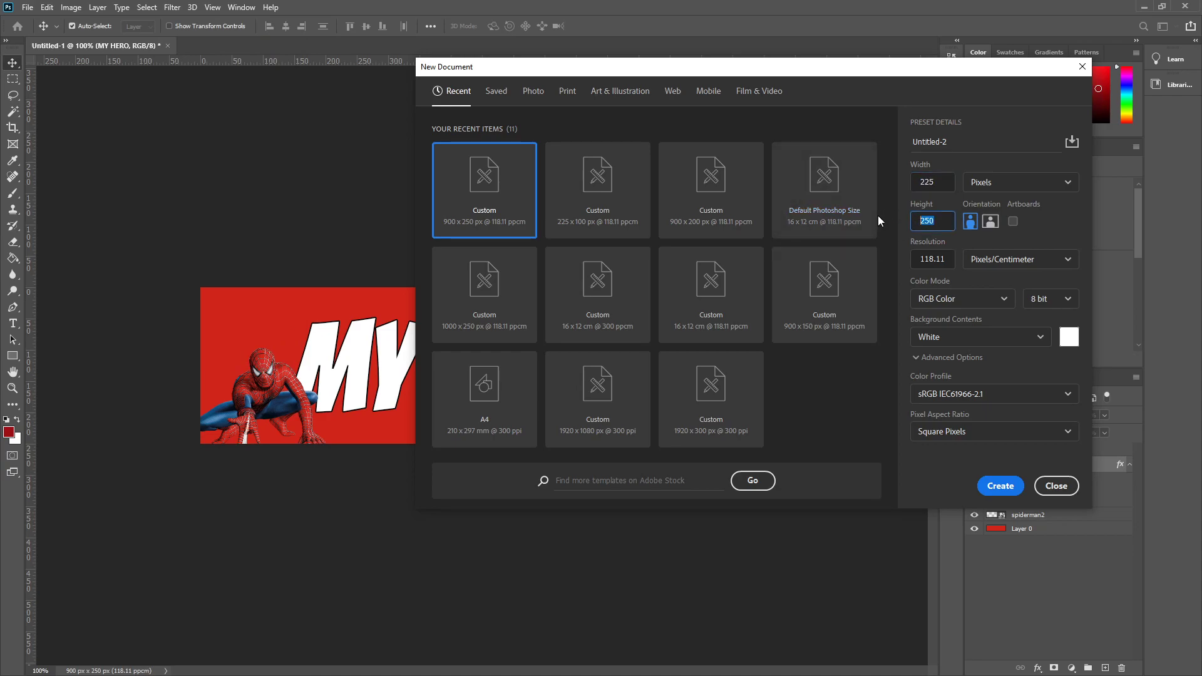
{"action": "type", "text": "125"}
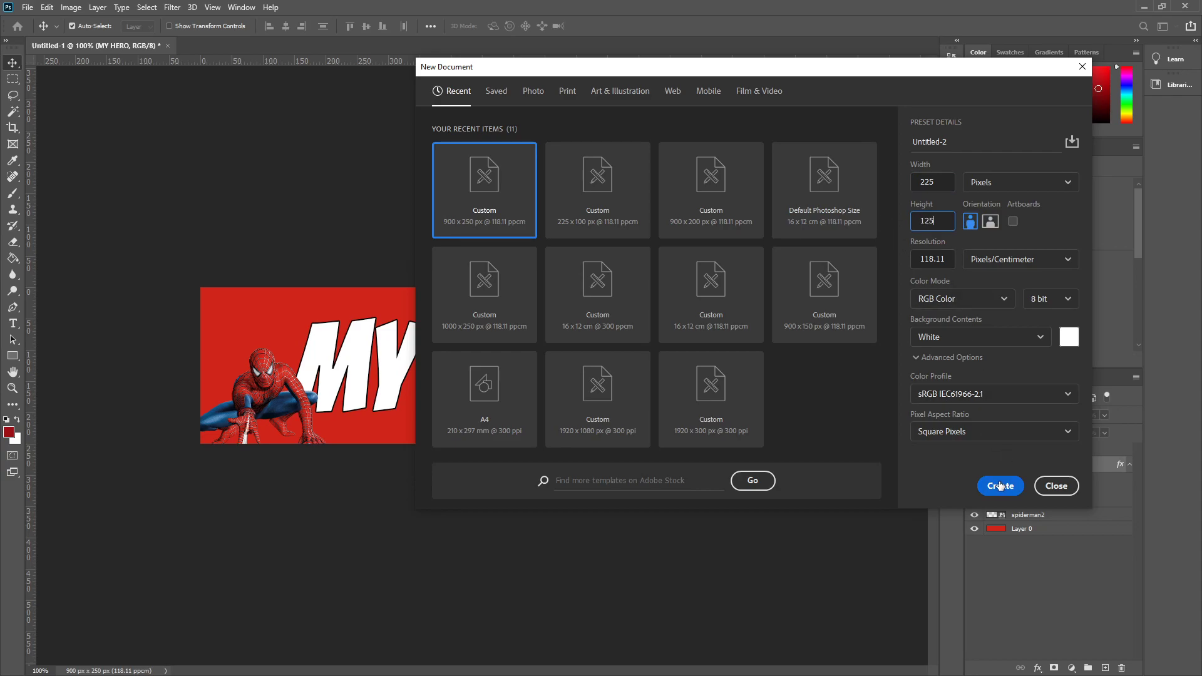
{"action": "left_click", "coordinate": [999, 486]}
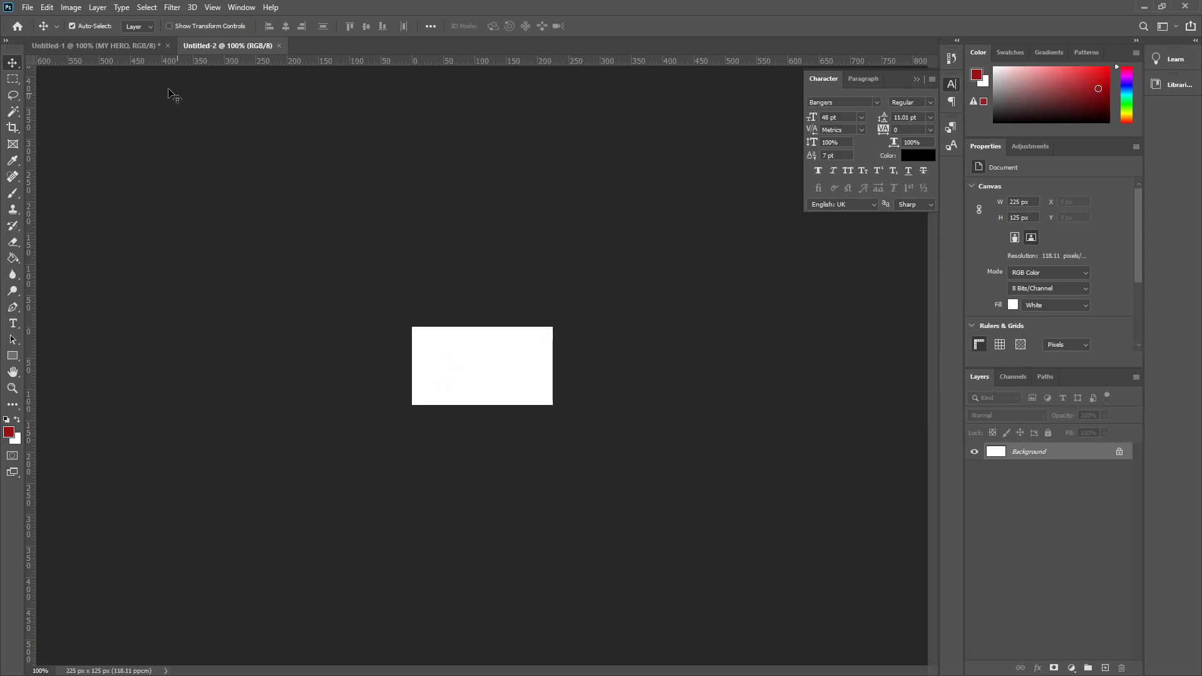
Copy the red Layer 0 from the banner into the Untitled-2 document so it covers the whole canvas.
{"action": "left_click", "coordinate": [119, 43]}
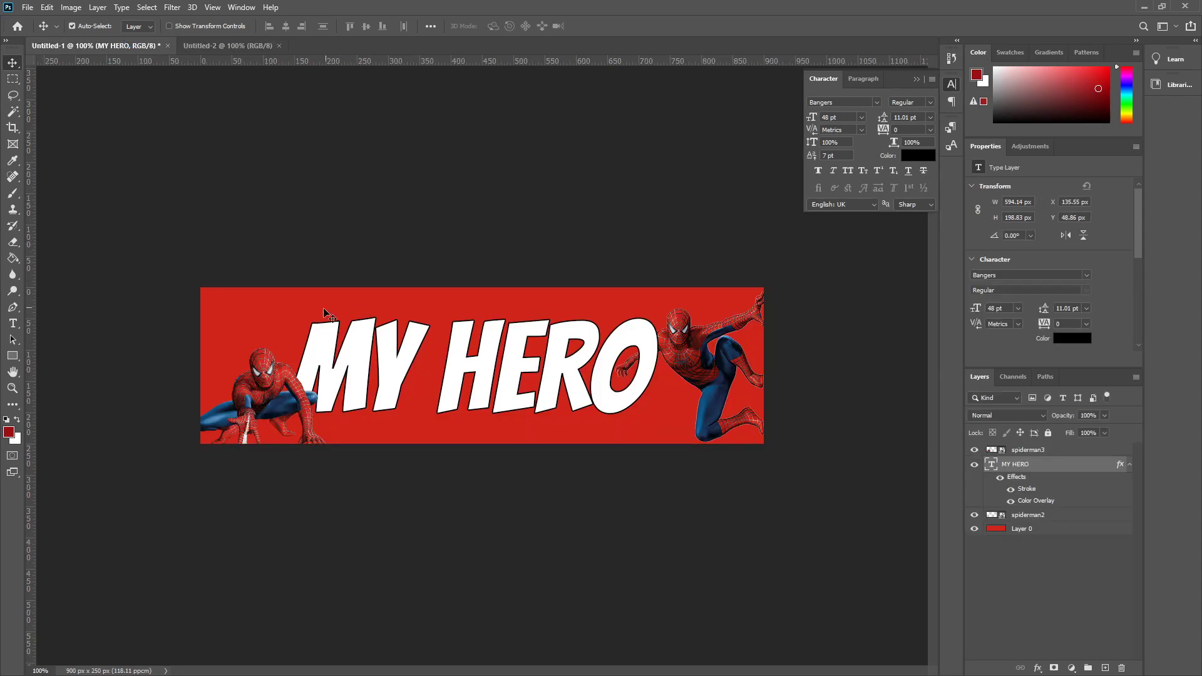
{"action": "left_click", "coordinate": [1036, 532]}
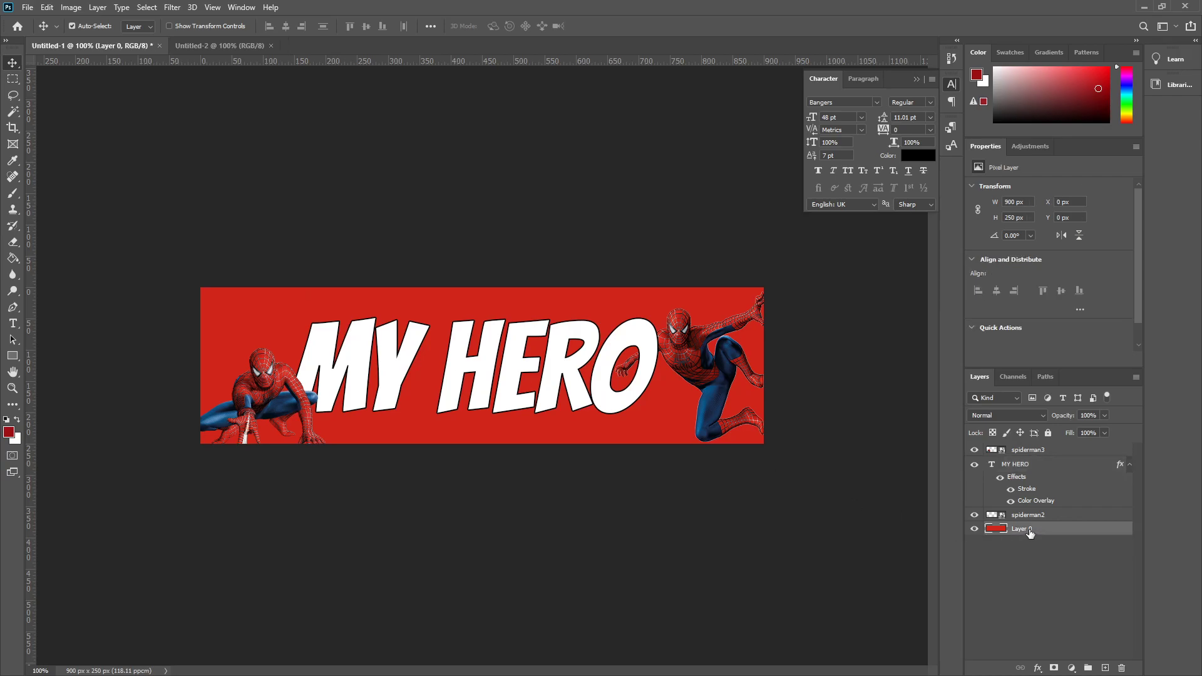
{"action": "left_click_drag", "start_coordinate": [269, 313], "coordinate": [461, 371]}
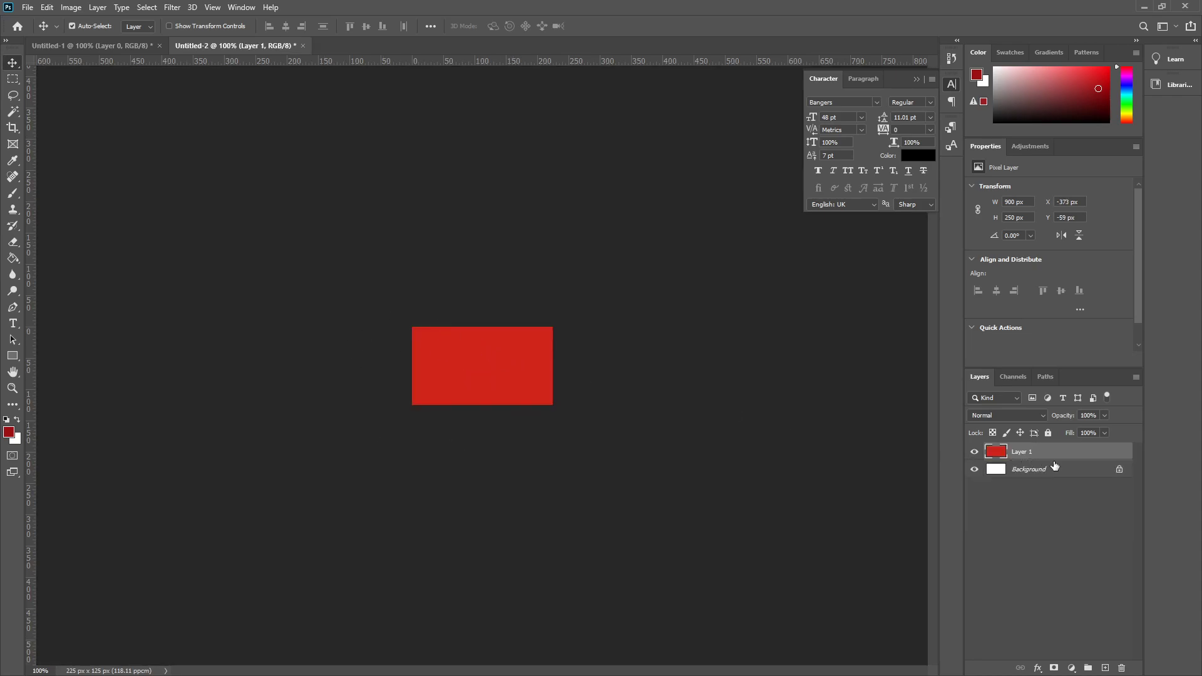
Add the text HOME in Bangers at 12 pt and place it in the middle of the red canvas.
{"action": "left_click", "coordinate": [13, 323]}
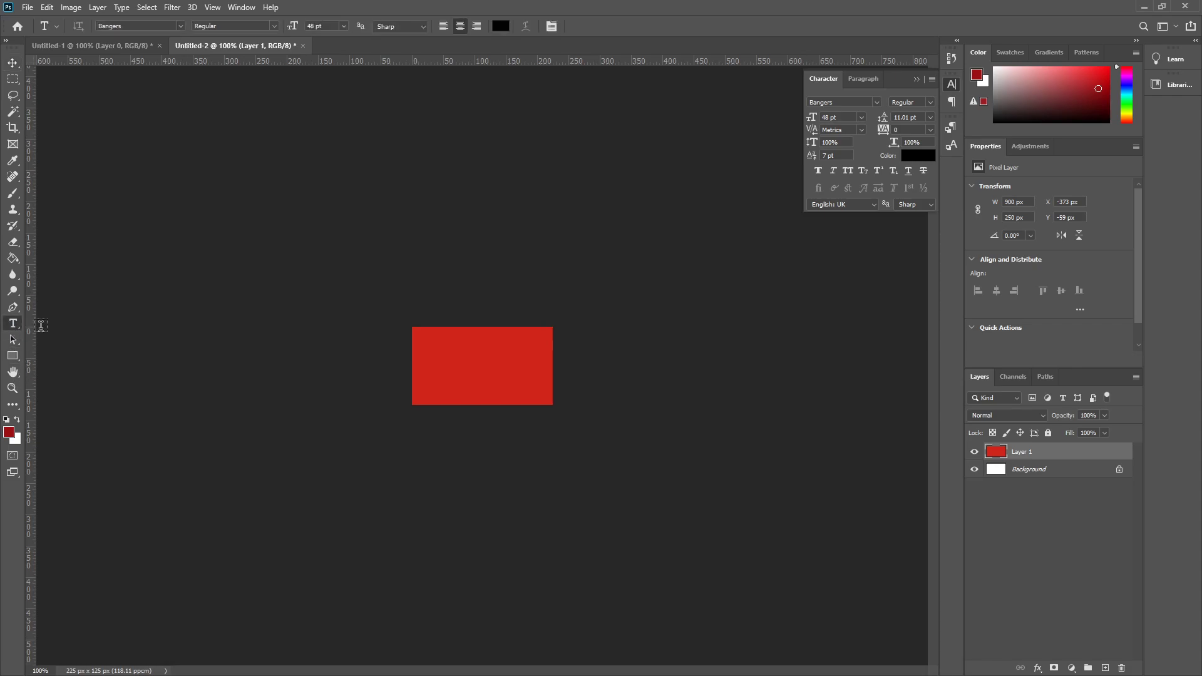
{"action": "left_click", "coordinate": [443, 368]}
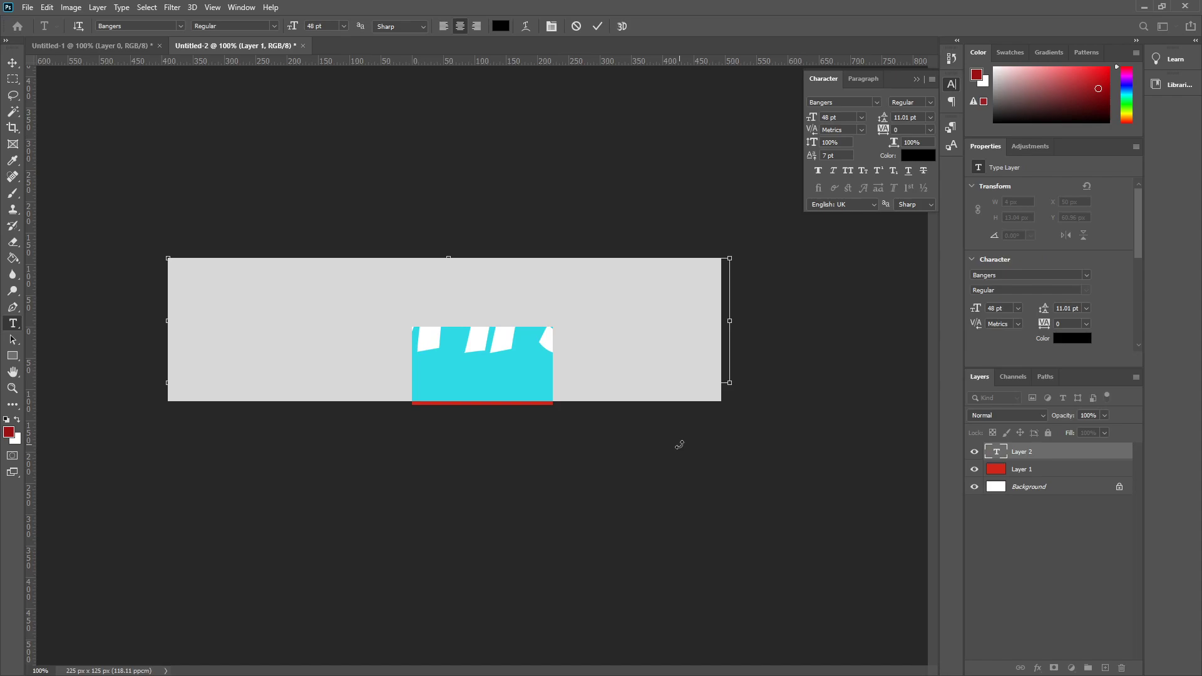
{"action": "type", "text": "GAME"}
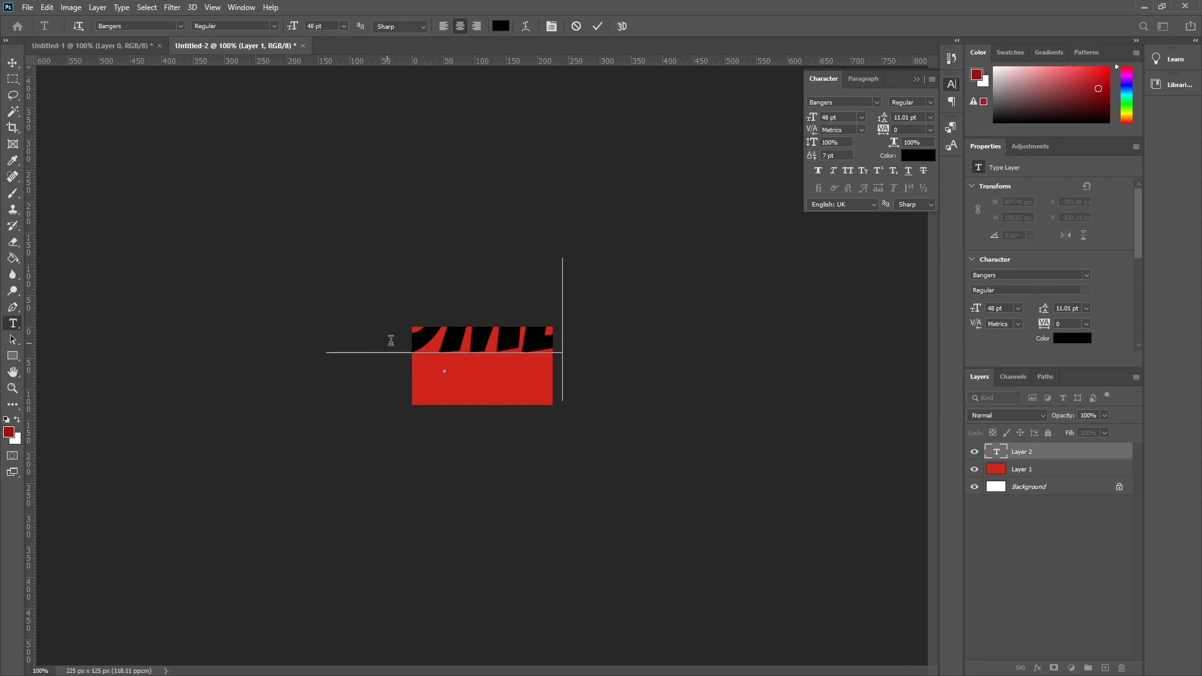
{"action": "left_click_drag", "start_coordinate": [565, 341], "coordinate": [293, 312]}
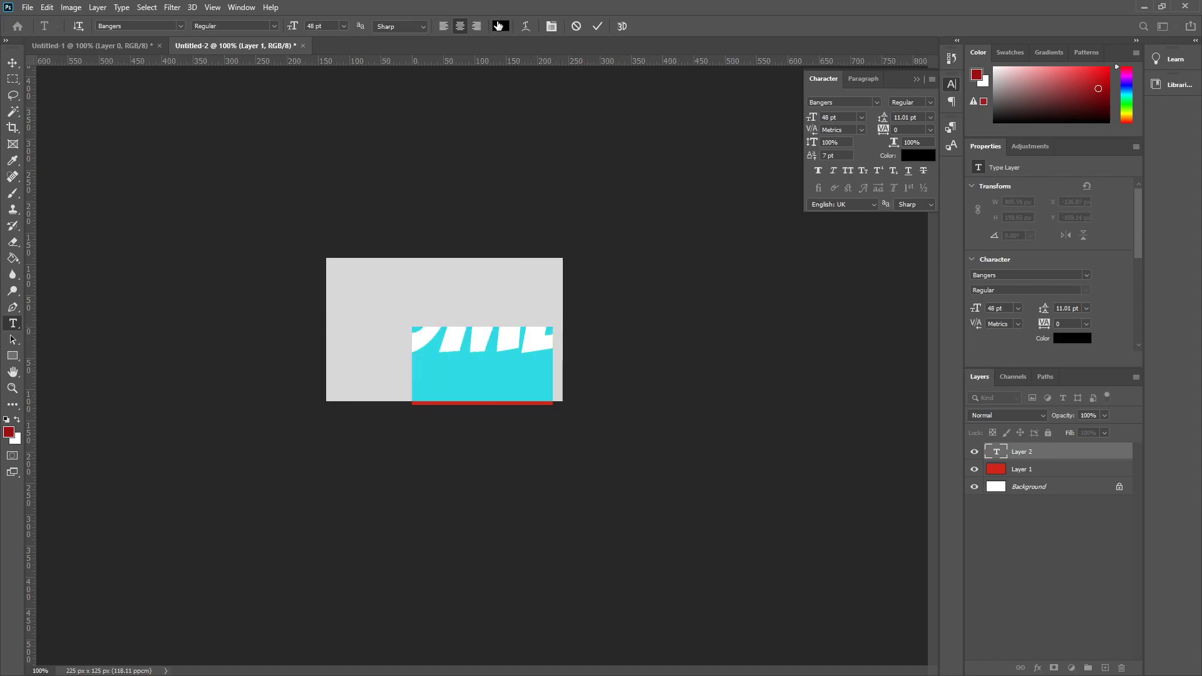
{"action": "left_click", "coordinate": [343, 27]}
{"action": "left_click", "coordinate": [334, 103]}
{"action": "left_click", "coordinate": [12, 62]}
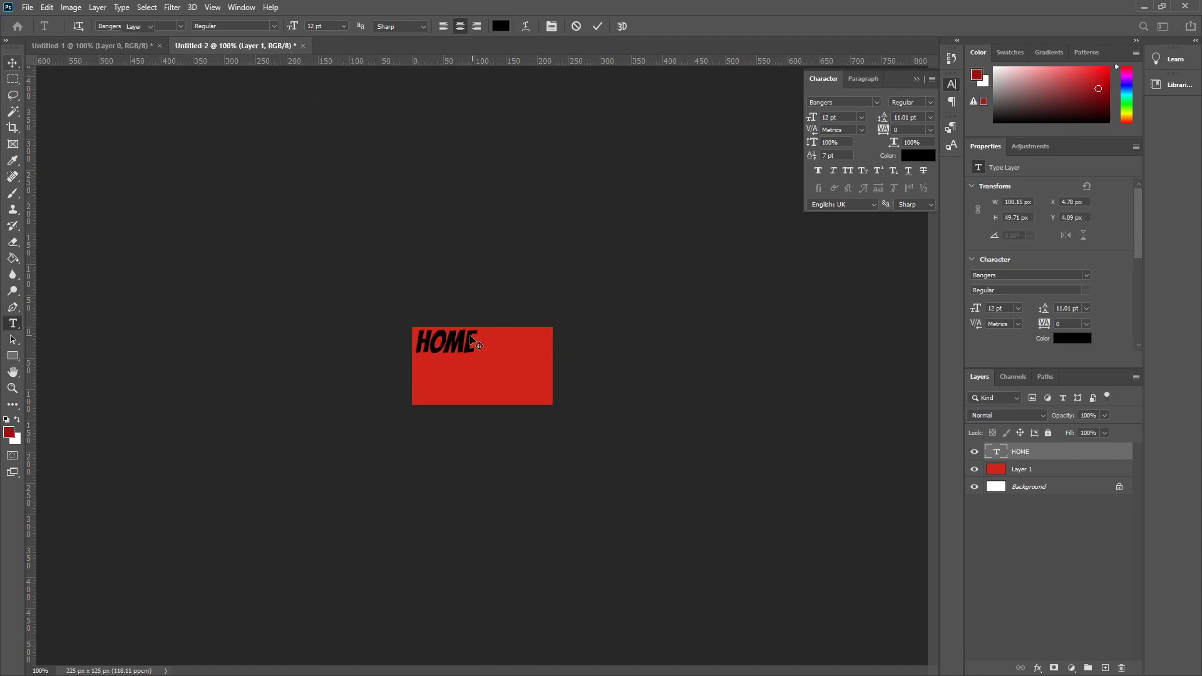
{"action": "left_click_drag", "start_coordinate": [467, 341], "coordinate": [501, 365]}
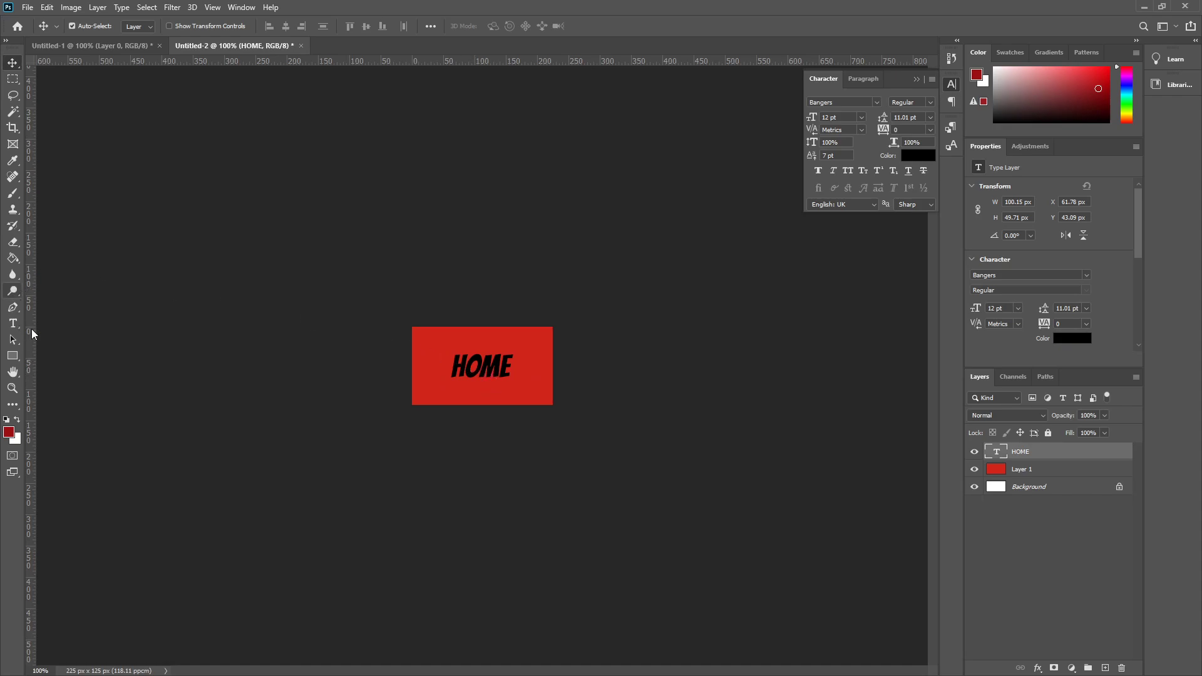
{"action": "left_click", "coordinate": [974, 452]}
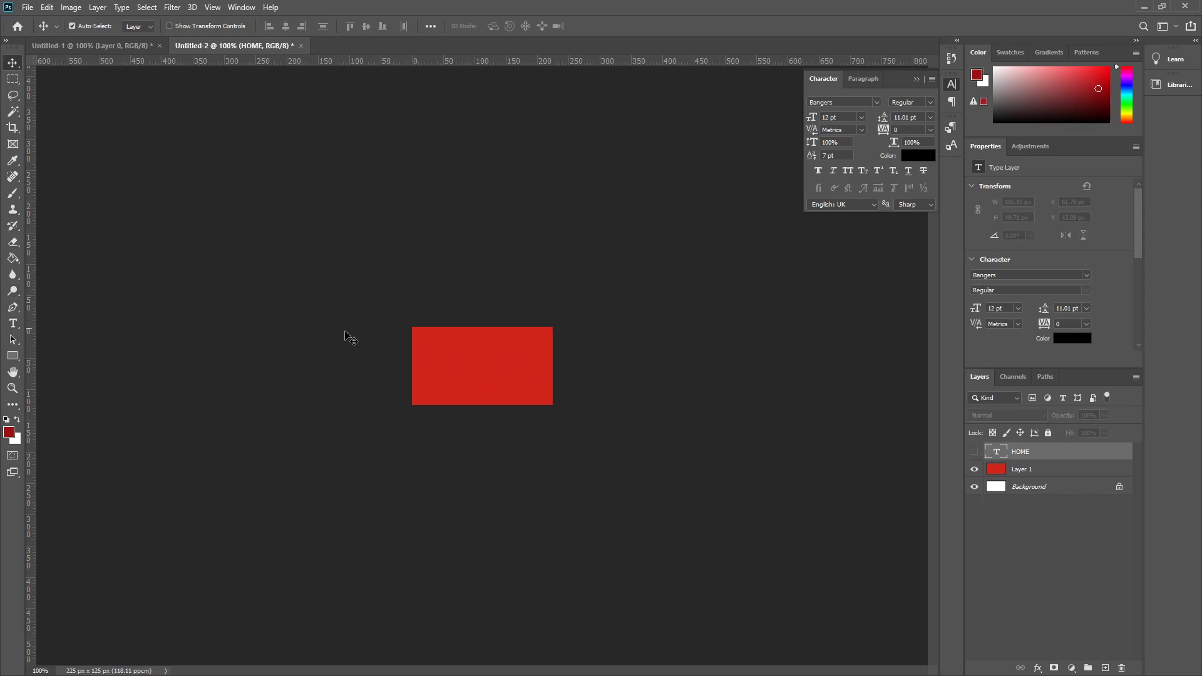
{"action": "left_click", "coordinate": [13, 323]}
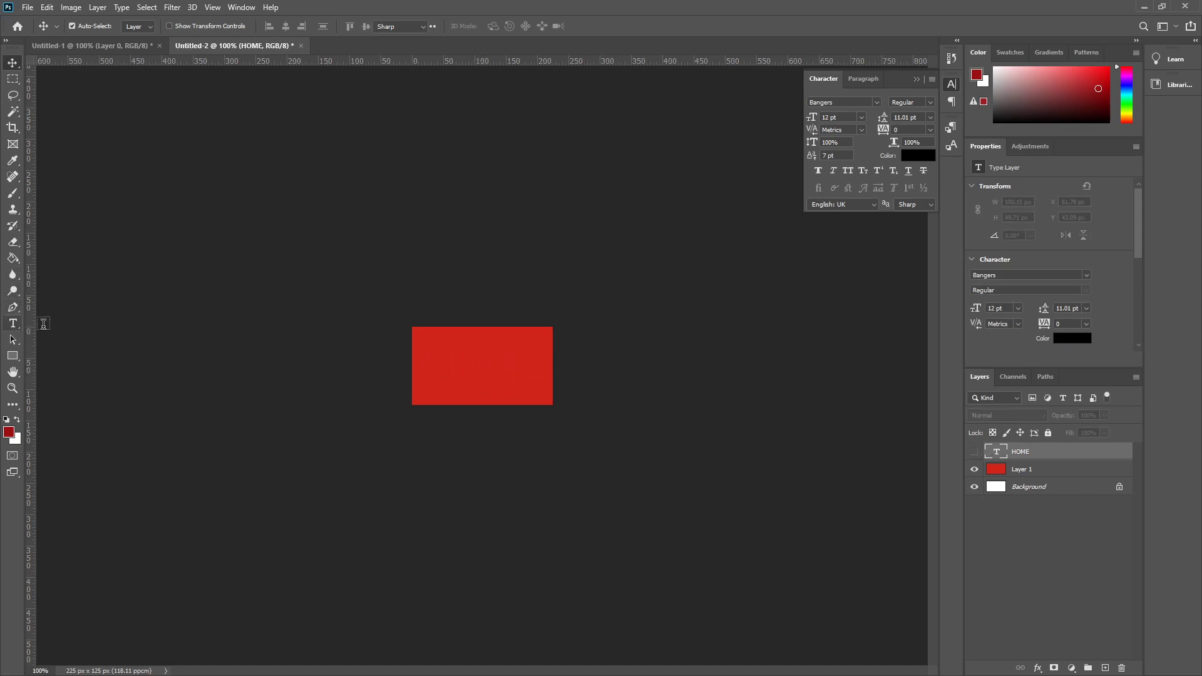
{"action": "left_click", "coordinate": [445, 371]}
{"action": "key", "text": "Escape"}
{"action": "key", "text": "Delete"}
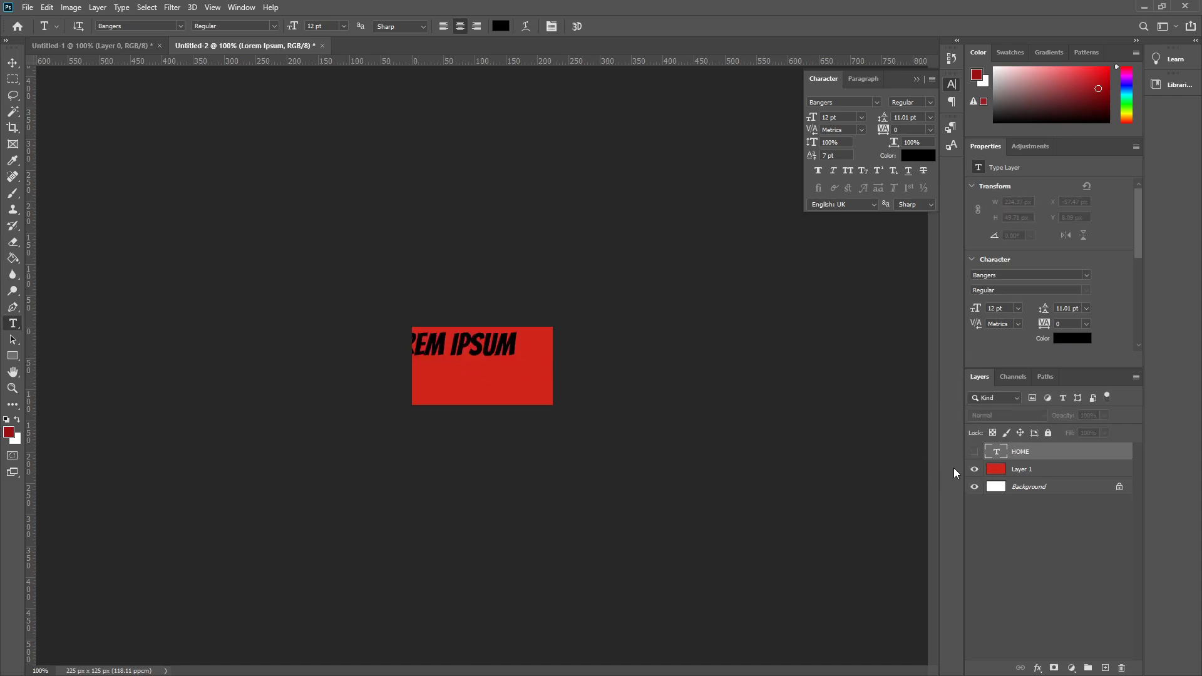
{"action": "left_click", "coordinate": [975, 452]}
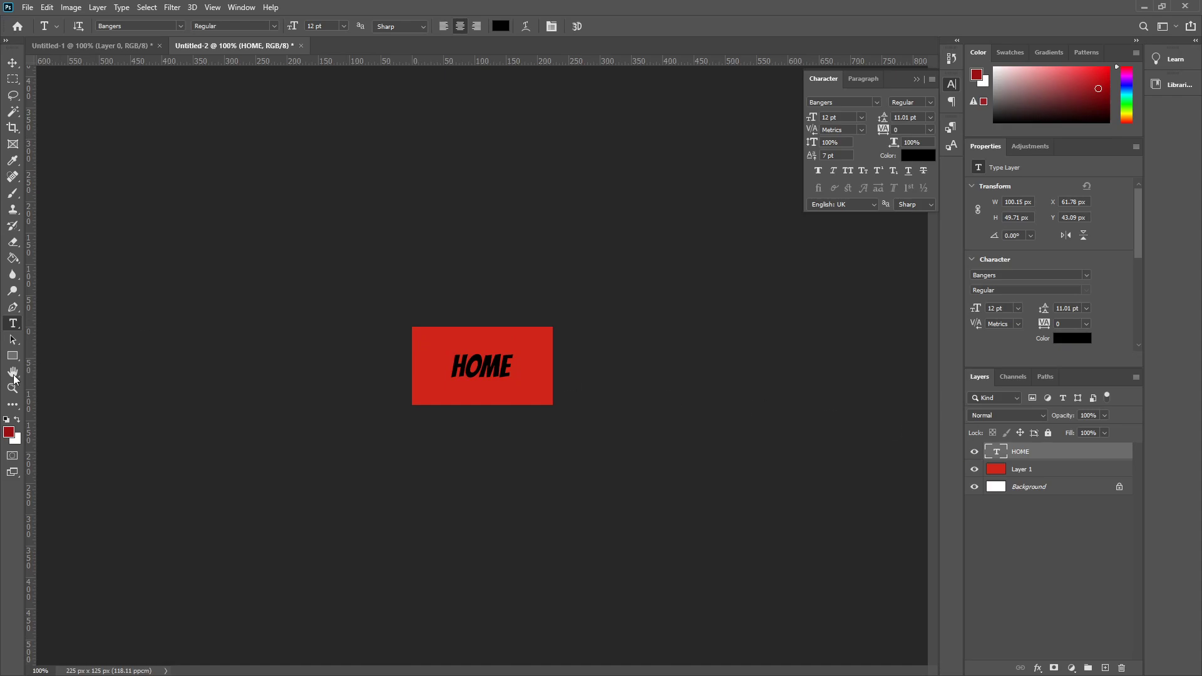
Set the HOME text to 24 pt and move it down to the vertical middle of the red canvas.
{"action": "double_click", "coordinate": [472, 364]}
{"action": "left_click", "coordinate": [342, 26]}
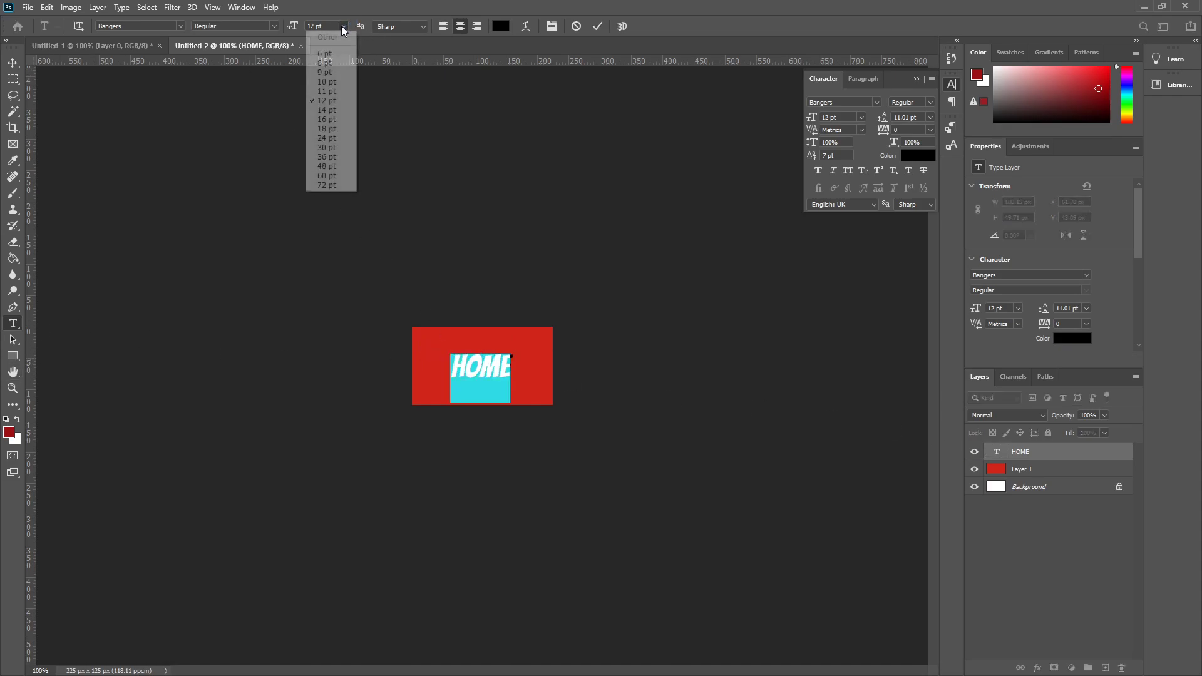
{"action": "left_click", "coordinate": [331, 138]}
{"action": "left_click", "coordinate": [13, 62]}
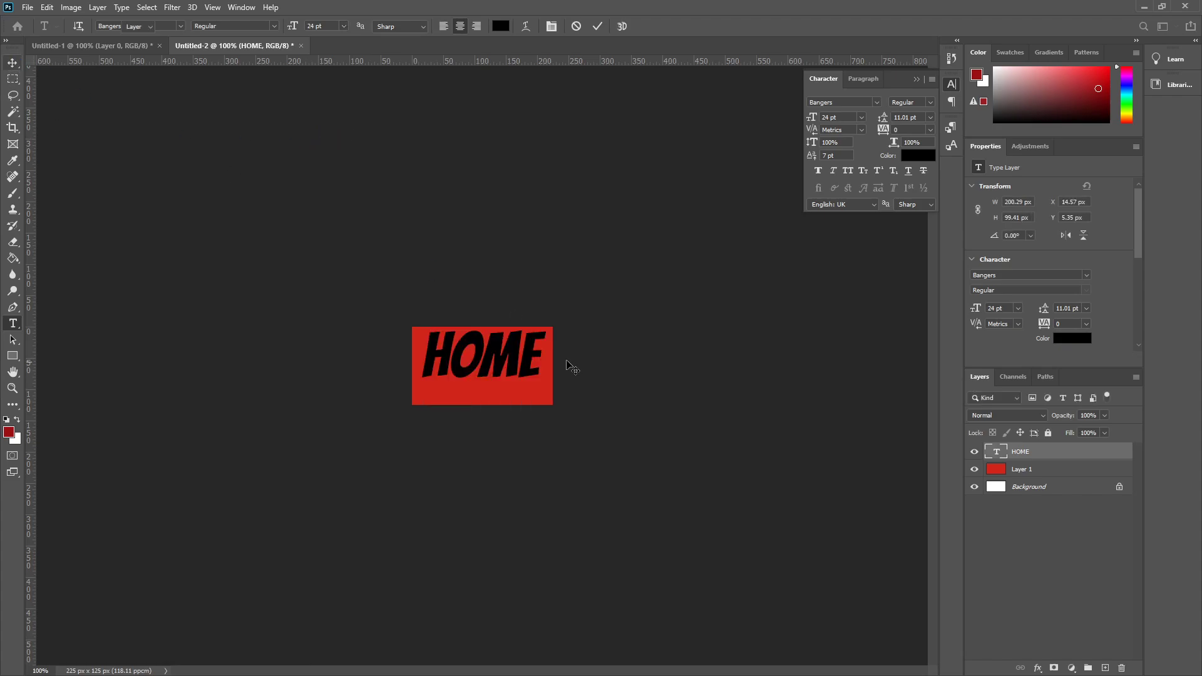
{"action": "left_click_drag", "start_coordinate": [509, 338], "coordinate": [510, 350]}
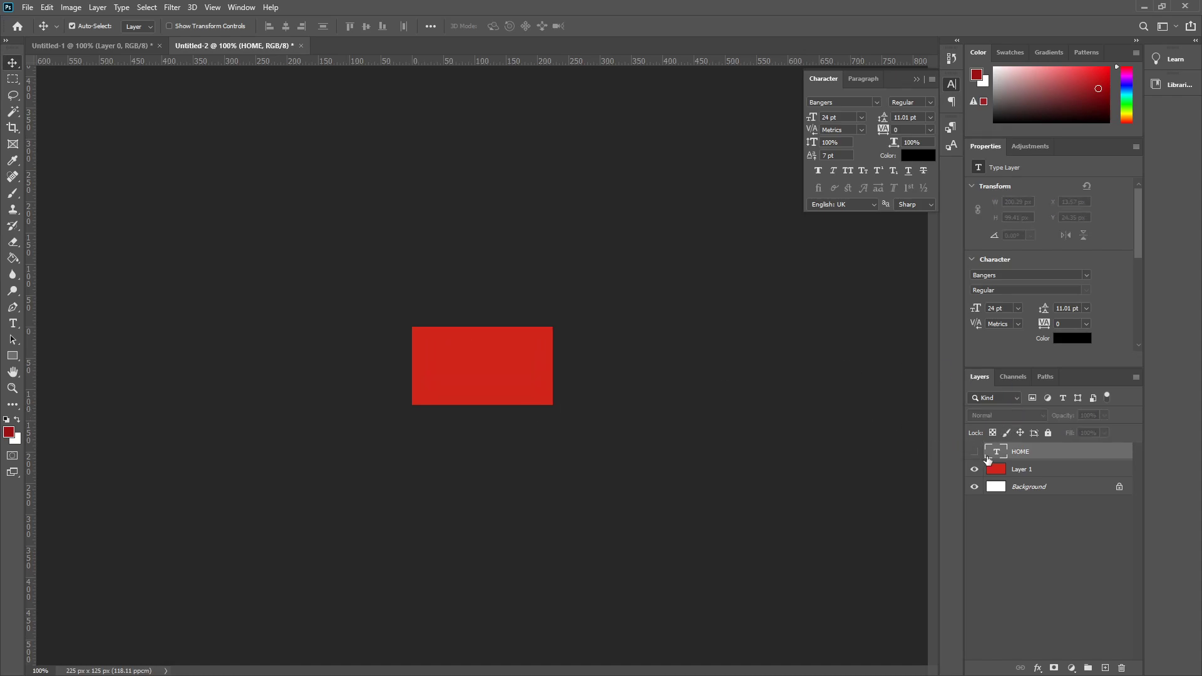
Add the two-line text REAL-LIFE HERO at 12 pt and move it to the middle of the red canvas.
{"action": "key", "text": "t"}
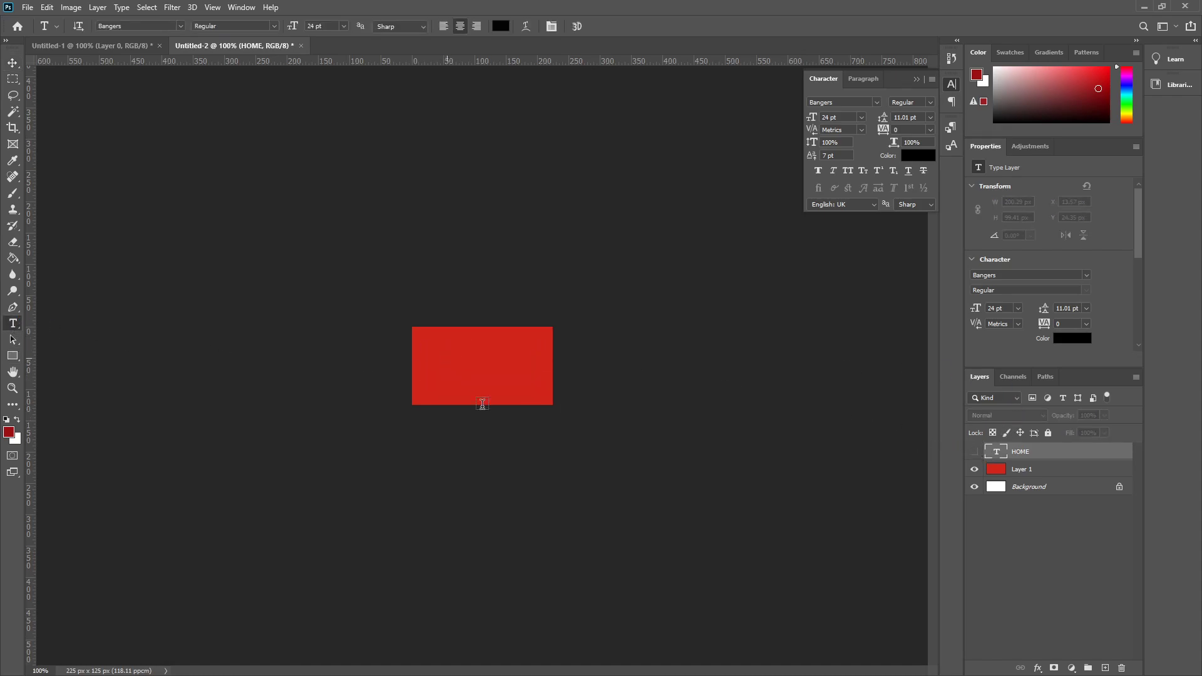
{"action": "left_click", "coordinate": [447, 366]}
{"action": "type", "text": "ABOUT"}
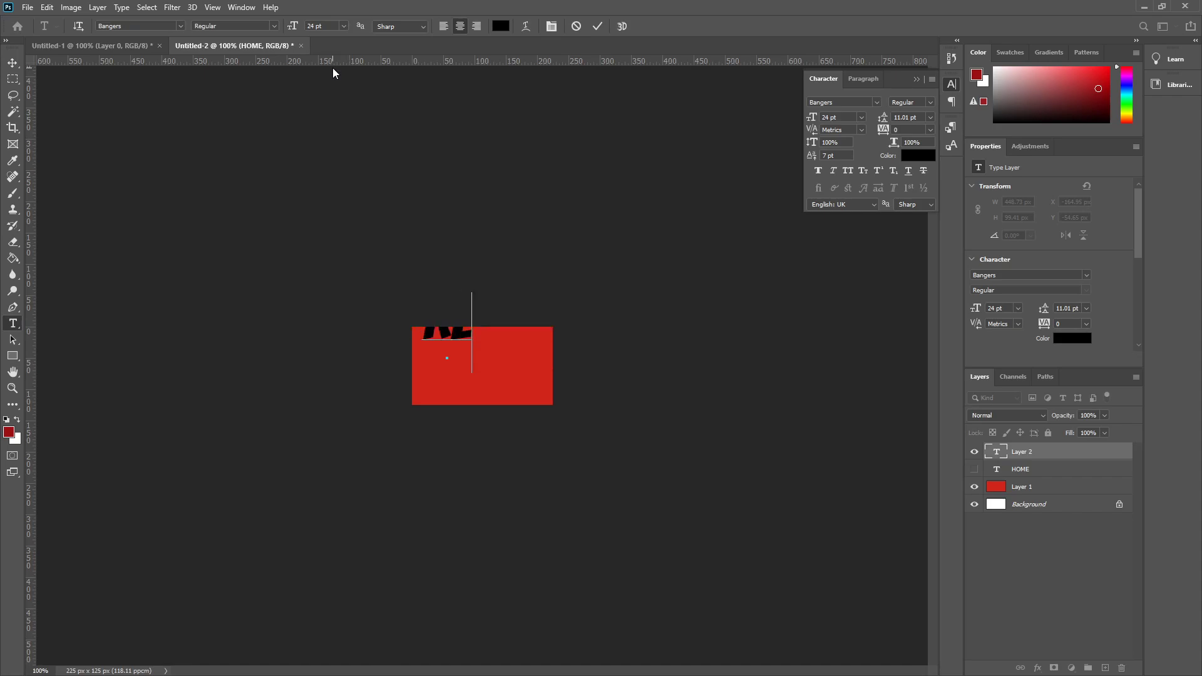
{"action": "type", "text": " ME"}
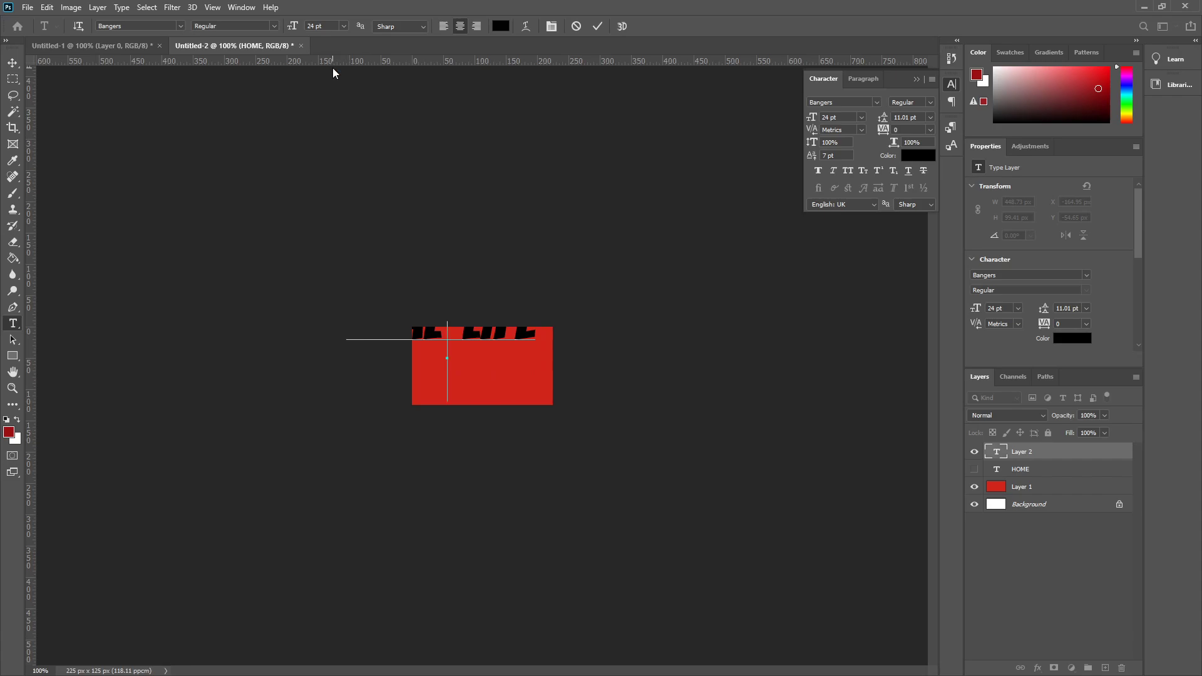
{"action": "type", "text": "HERO"}
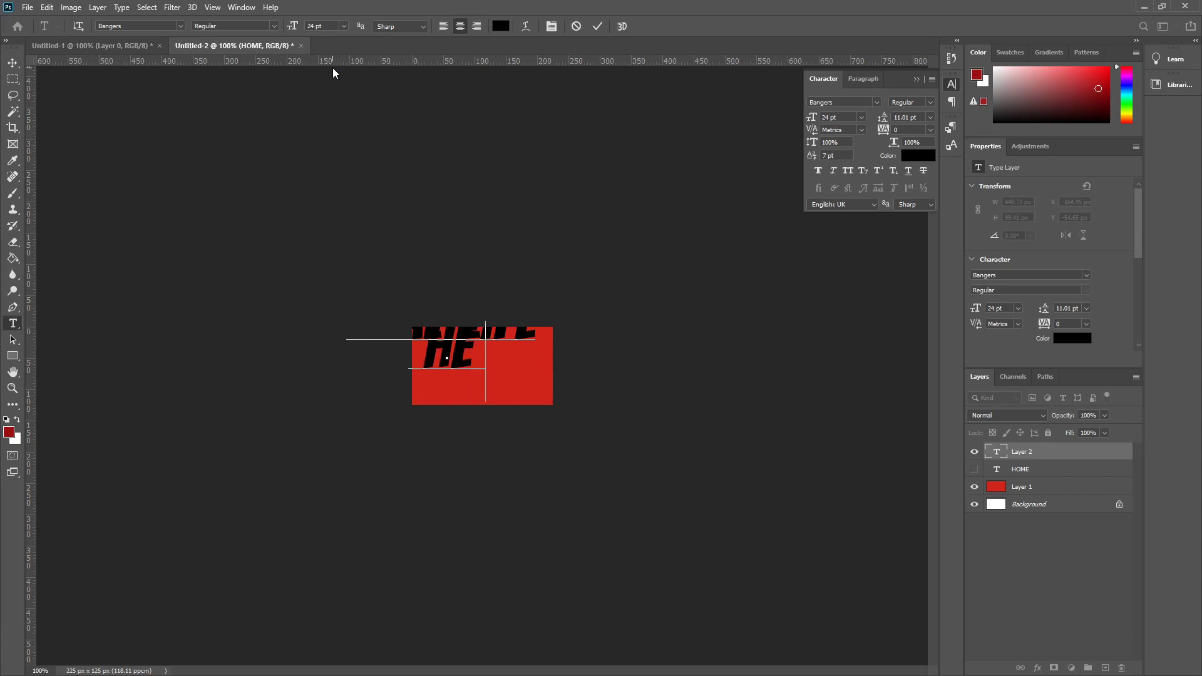
{"action": "left_click", "coordinate": [343, 26]}
{"action": "left_click", "coordinate": [327, 100]}
{"action": "left_click", "coordinate": [11, 63]}
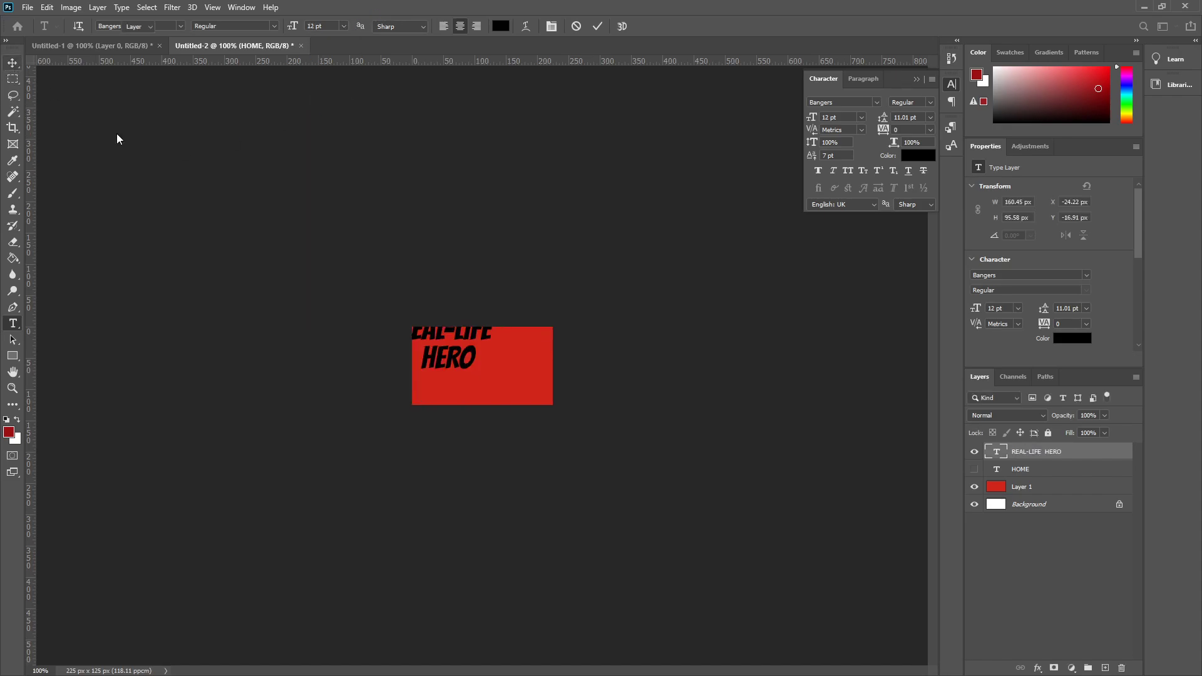
{"action": "left_click_drag", "start_coordinate": [461, 361], "coordinate": [487, 379]}
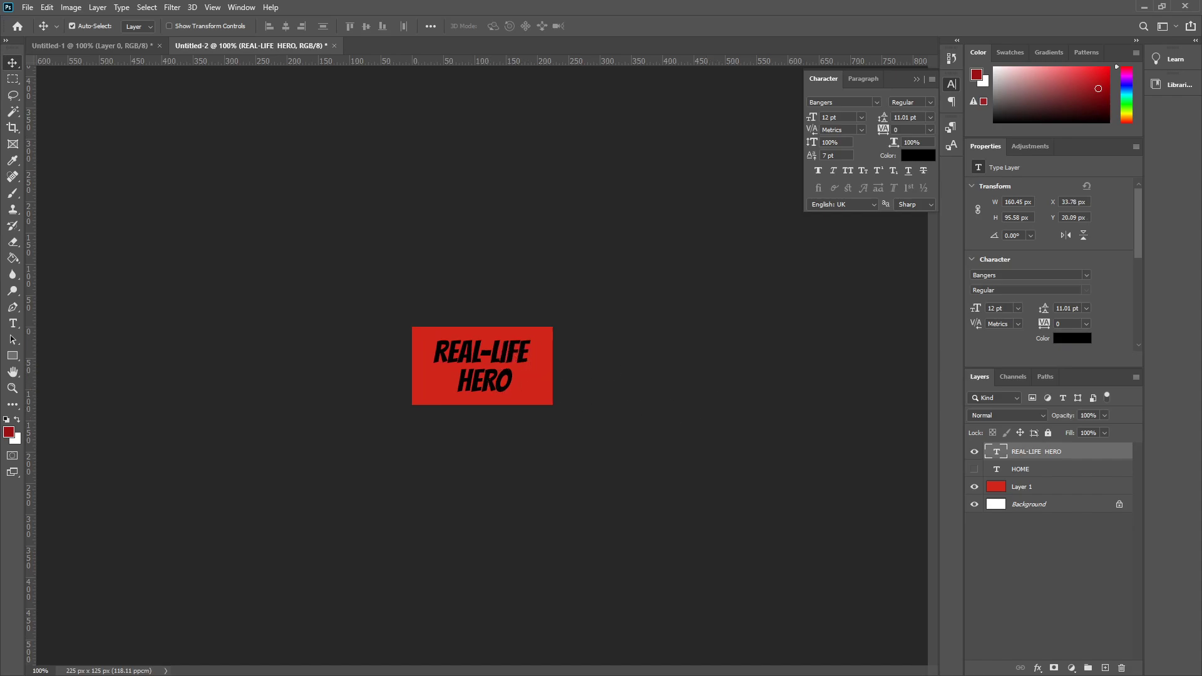
Place the spiderman5 image from the Non-Web folder on the red canvas and move its layer directly above Layer 1.
{"action": "key", "text": "alt+Tab"}
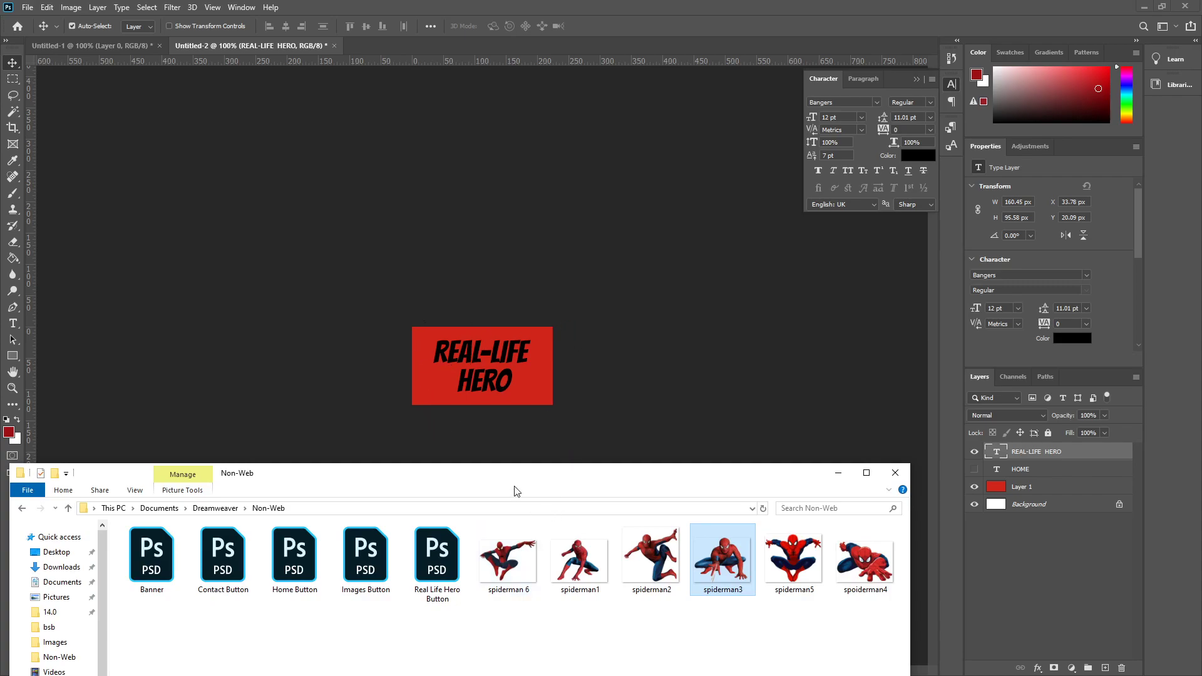
{"action": "left_click_drag", "start_coordinate": [518, 478], "coordinate": [514, 498]}
{"action": "key", "text": "Right"}
{"action": "left_click_drag", "start_coordinate": [789, 579], "coordinate": [495, 372]}
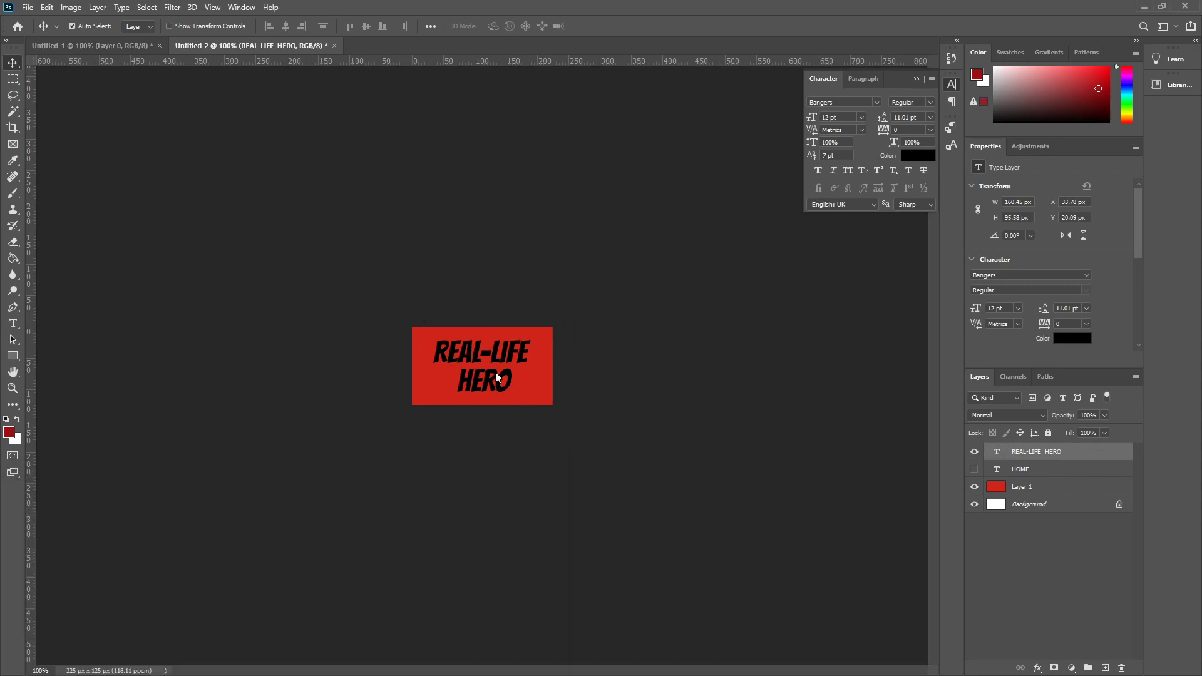
{"action": "key", "text": "Return"}
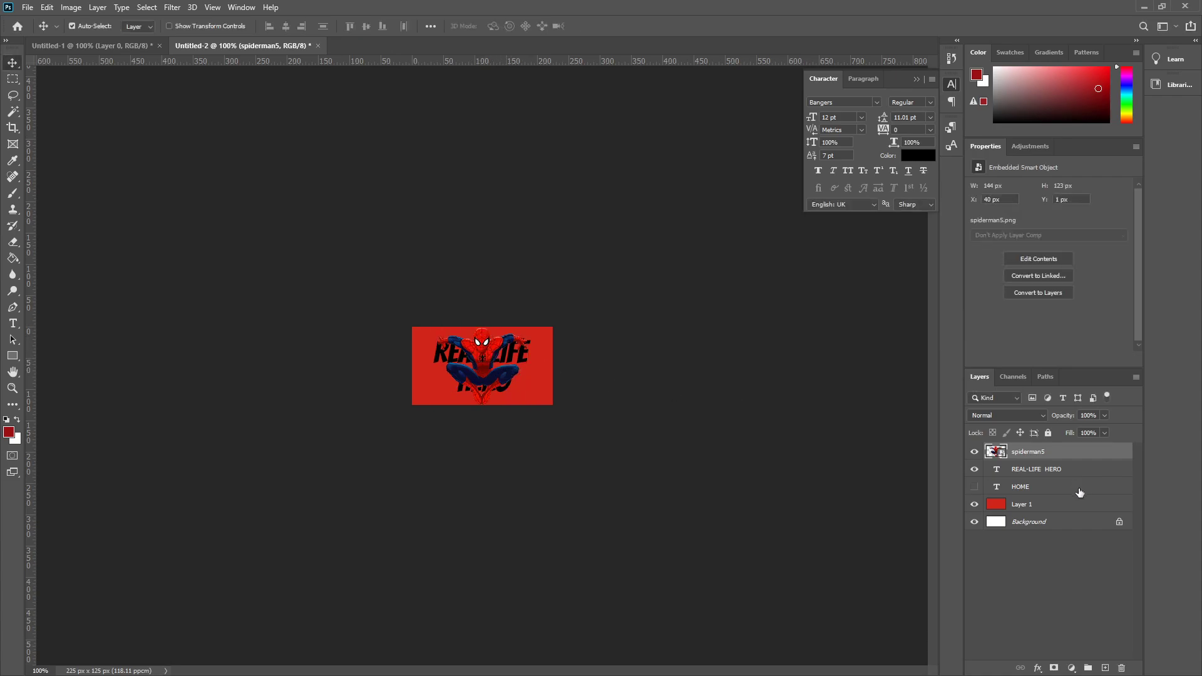
{"action": "left_click_drag", "start_coordinate": [1040, 451], "coordinate": [1033, 496]}
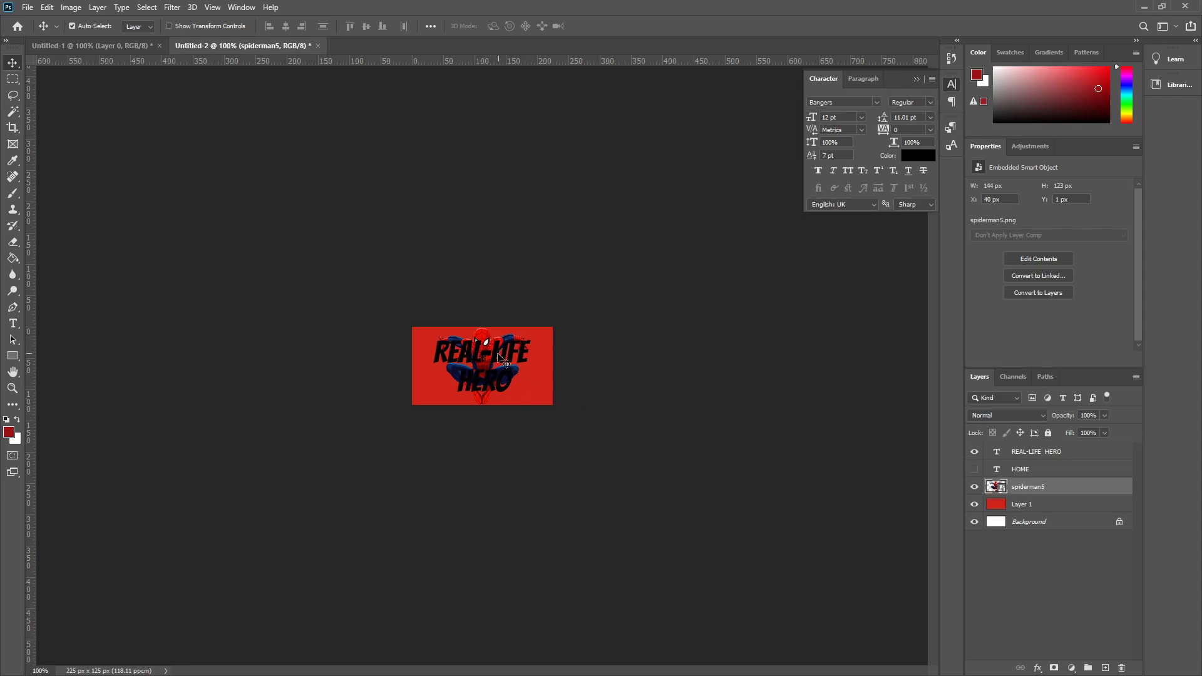
Move REAL-LIFE HERO to the canvas's left side and spiderman5 to its right side, at about X 118 px, Y 5 px.
{"action": "left_click", "coordinate": [506, 357]}
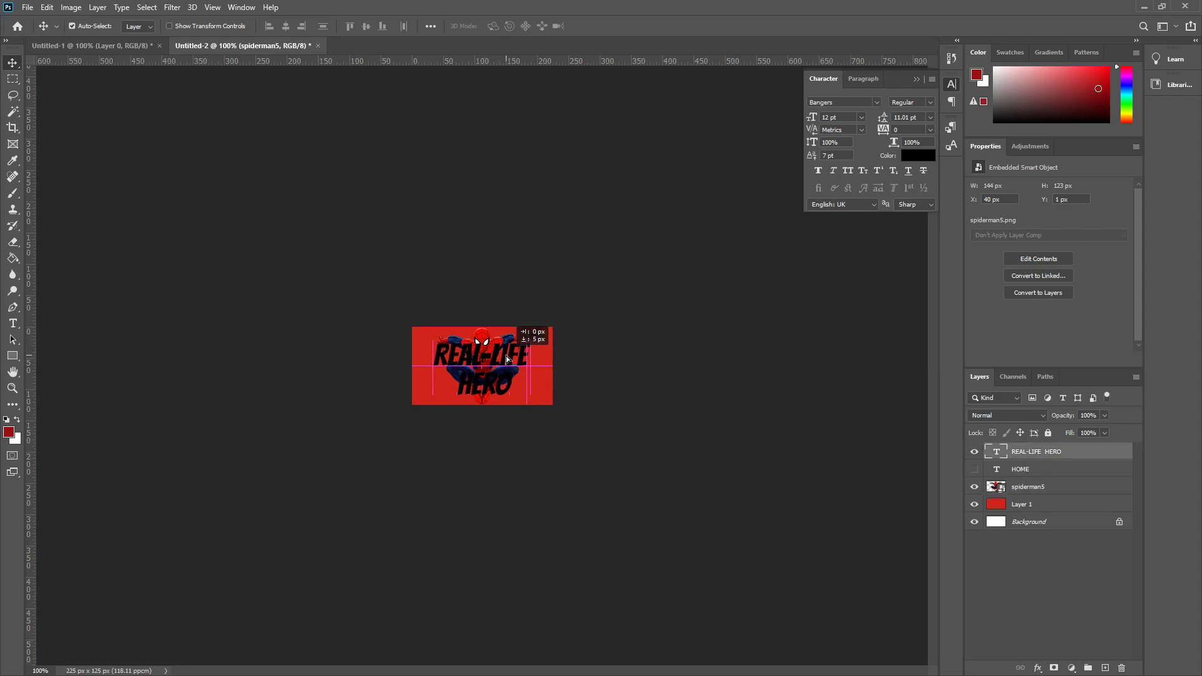
{"action": "left_click", "coordinate": [1030, 494]}
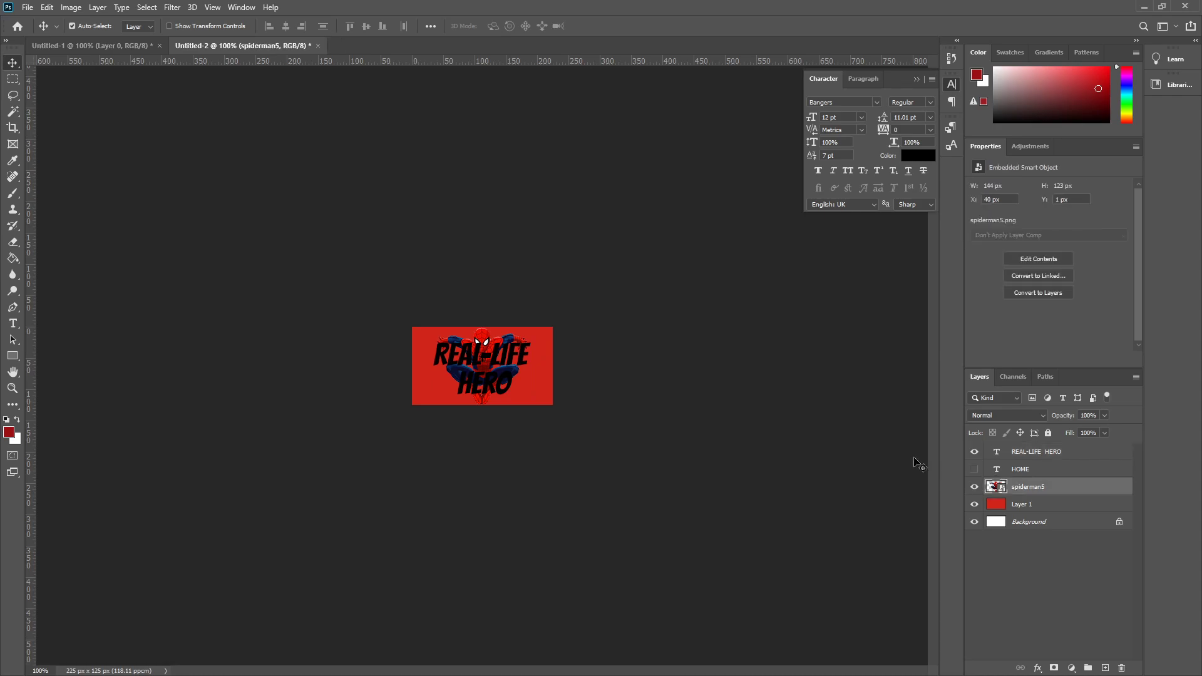
{"action": "left_click_drag", "start_coordinate": [485, 413], "coordinate": [529, 430]}
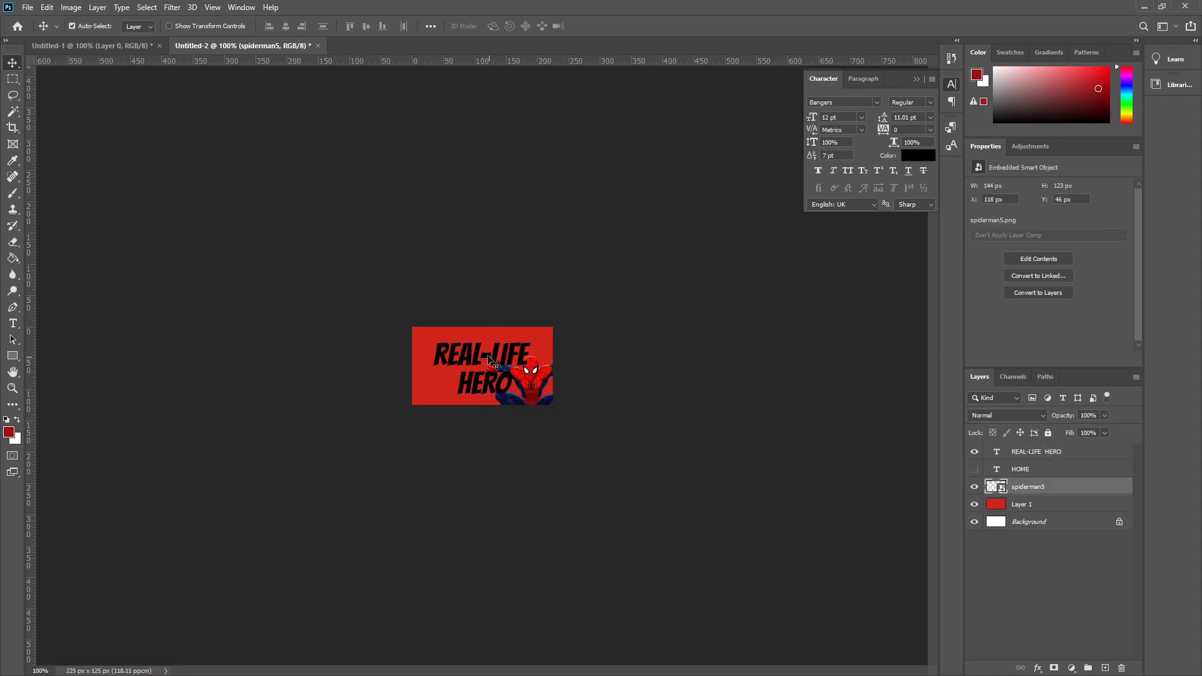
{"action": "left_click_drag", "start_coordinate": [479, 360], "coordinate": [460, 355]}
{"action": "left_click_drag", "start_coordinate": [532, 375], "coordinate": [531, 351]}
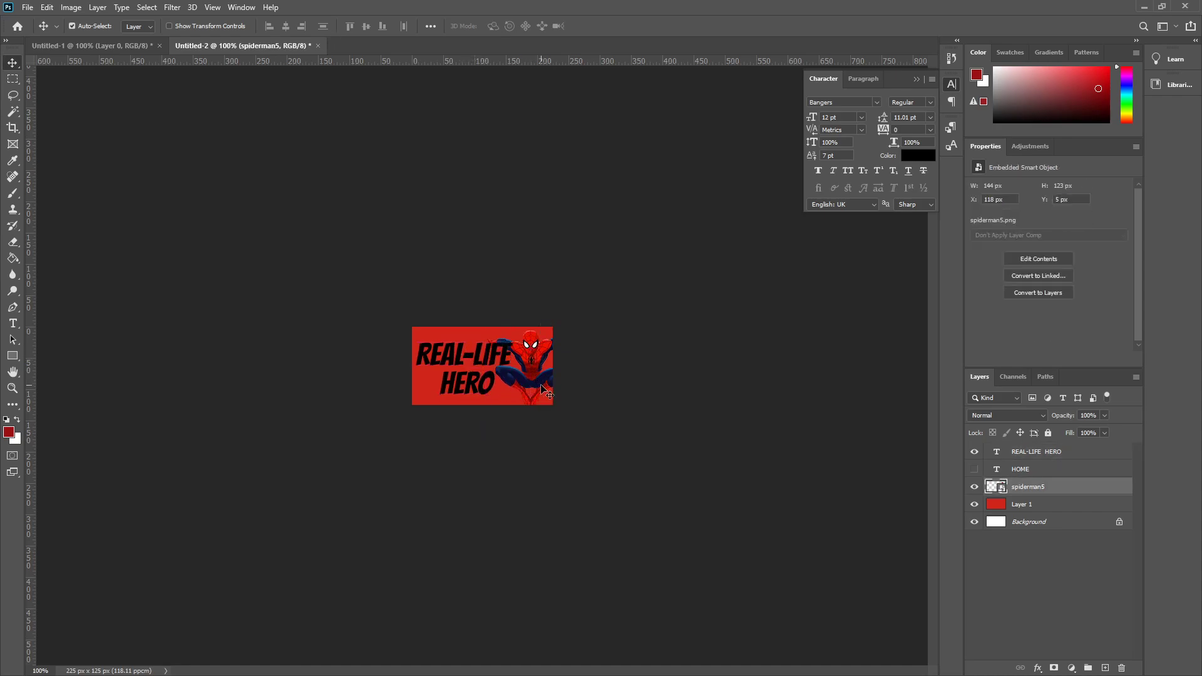
Give the REAL-LIFE HERO text layer a white Color Overlay and a 2 px black outside Stroke.
{"action": "right_click", "coordinate": [1024, 453]}
{"action": "left_click", "coordinate": [1064, 123]}
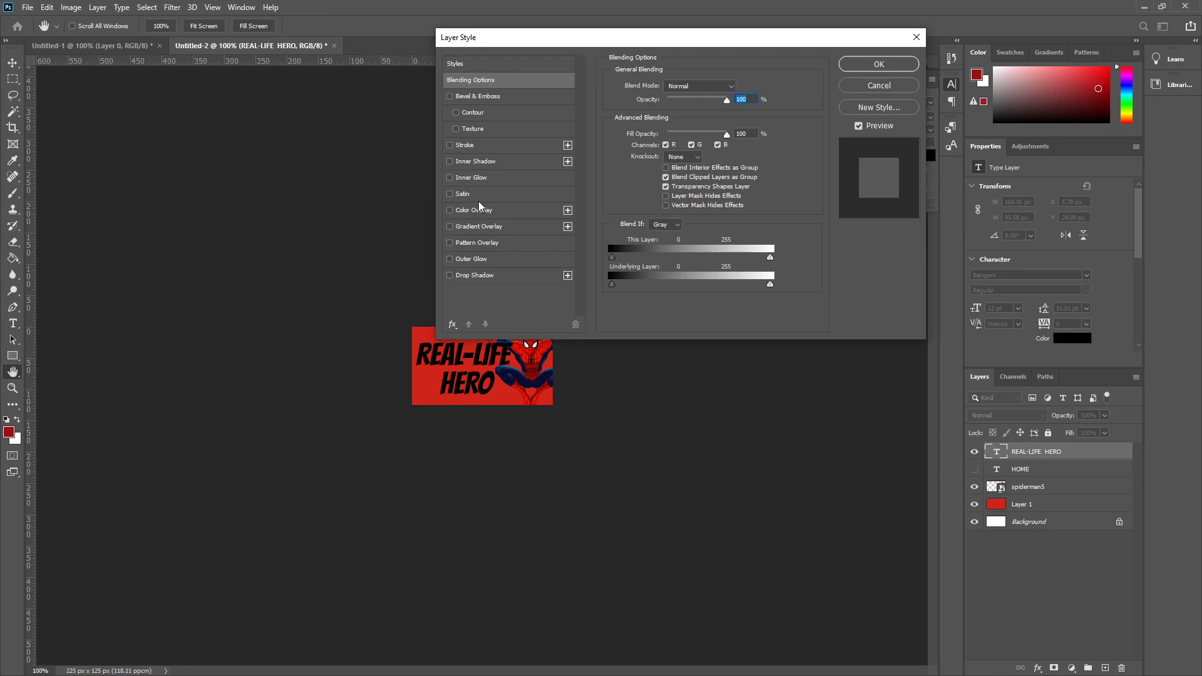
{"action": "left_click", "coordinate": [479, 210]}
{"action": "left_click", "coordinate": [476, 145]}
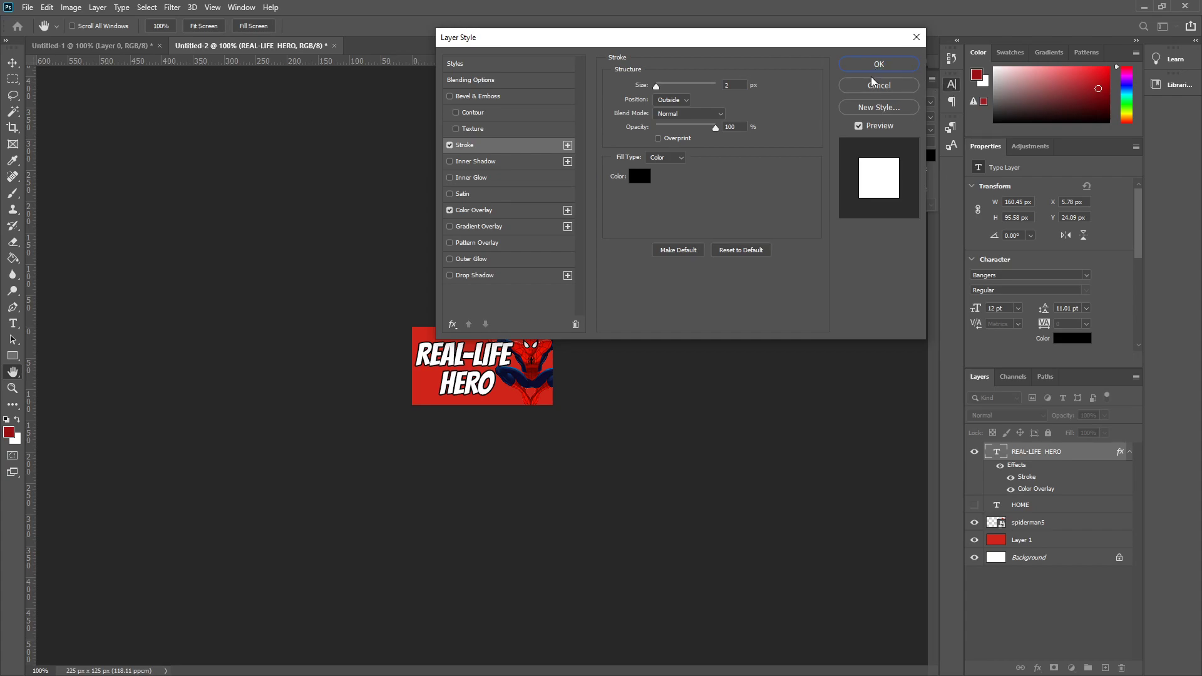
{"action": "left_click", "coordinate": [878, 64]}
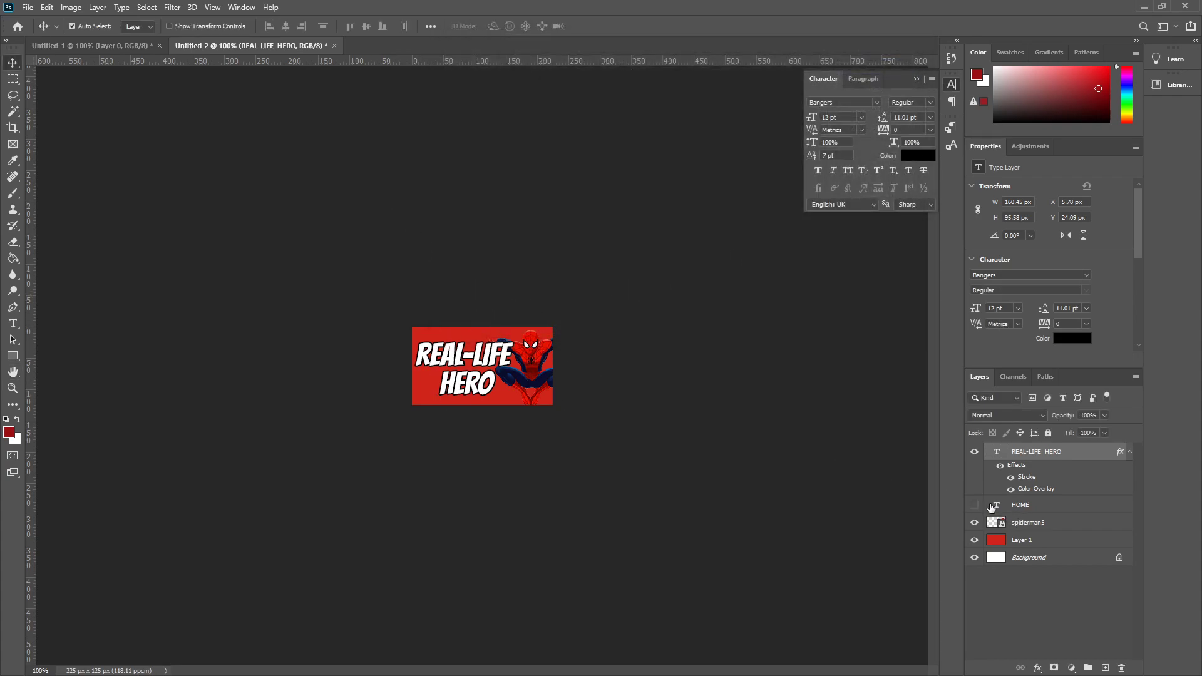
{"action": "left_click", "coordinate": [134, 45]}
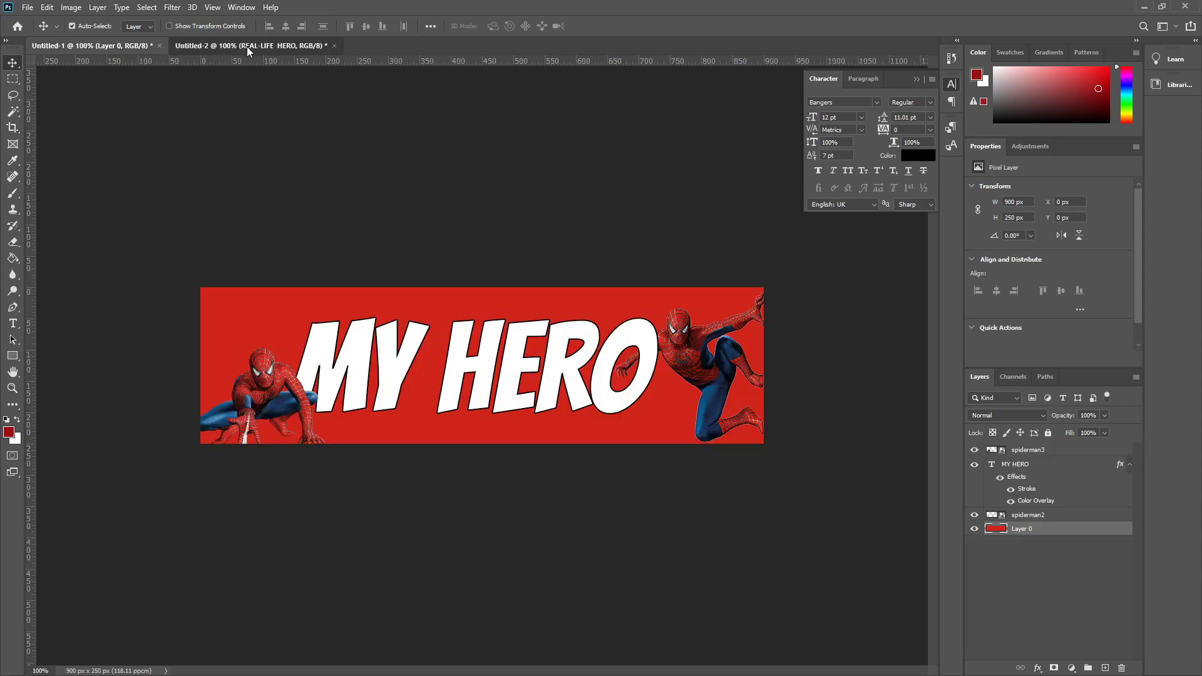
{"action": "left_click", "coordinate": [247, 46]}
{"action": "left_click", "coordinate": [110, 43]}
{"action": "left_click", "coordinate": [196, 47]}
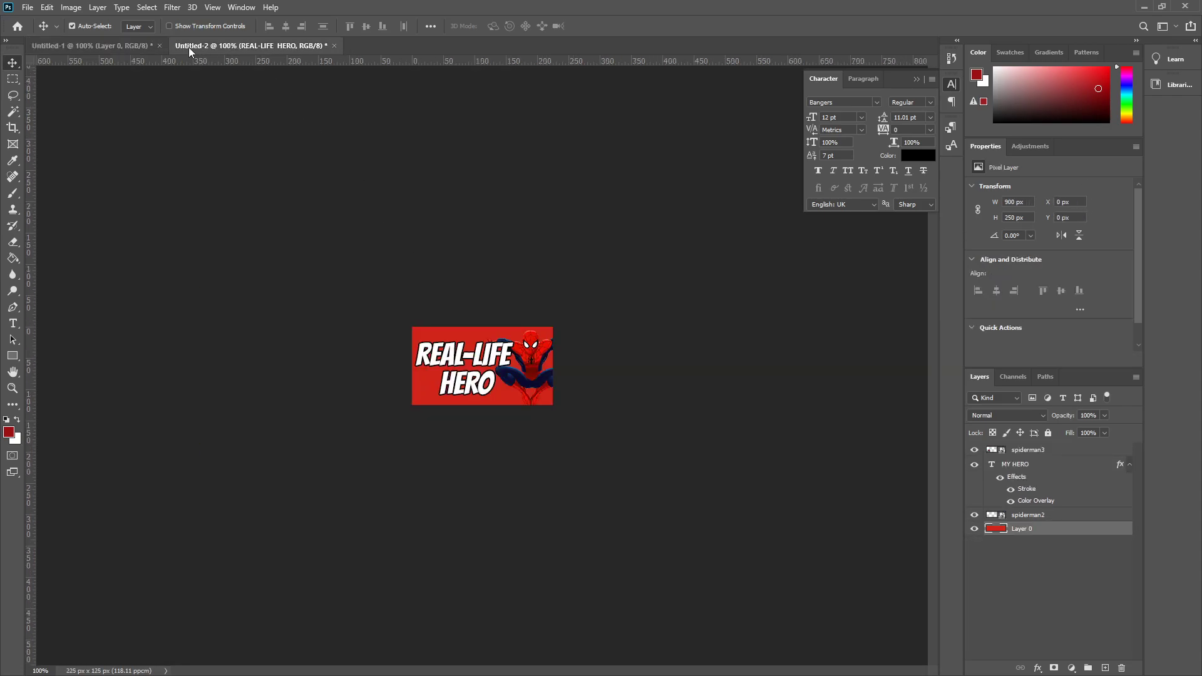
Save the MY HERO banner document as Banner 2 in Photoshop format in the Dreamweaver Non-Web folder.
{"action": "left_click", "coordinate": [85, 43]}
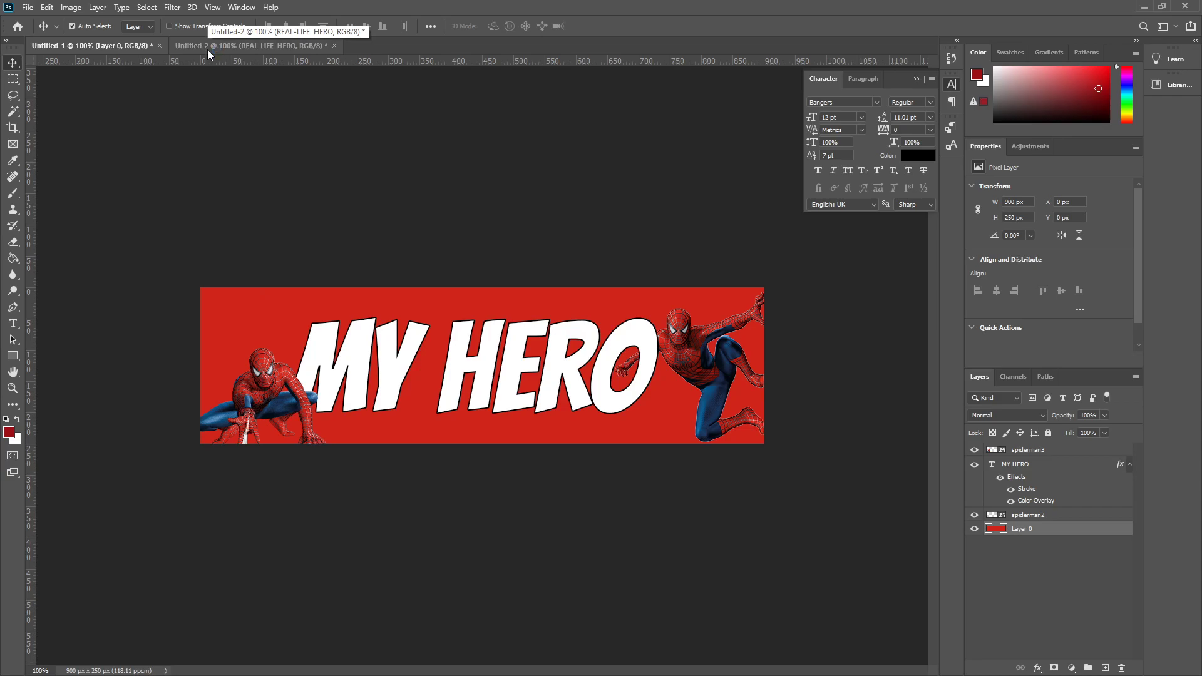
{"action": "left_click", "coordinate": [22, 8]}
{"action": "left_click", "coordinate": [50, 159]}
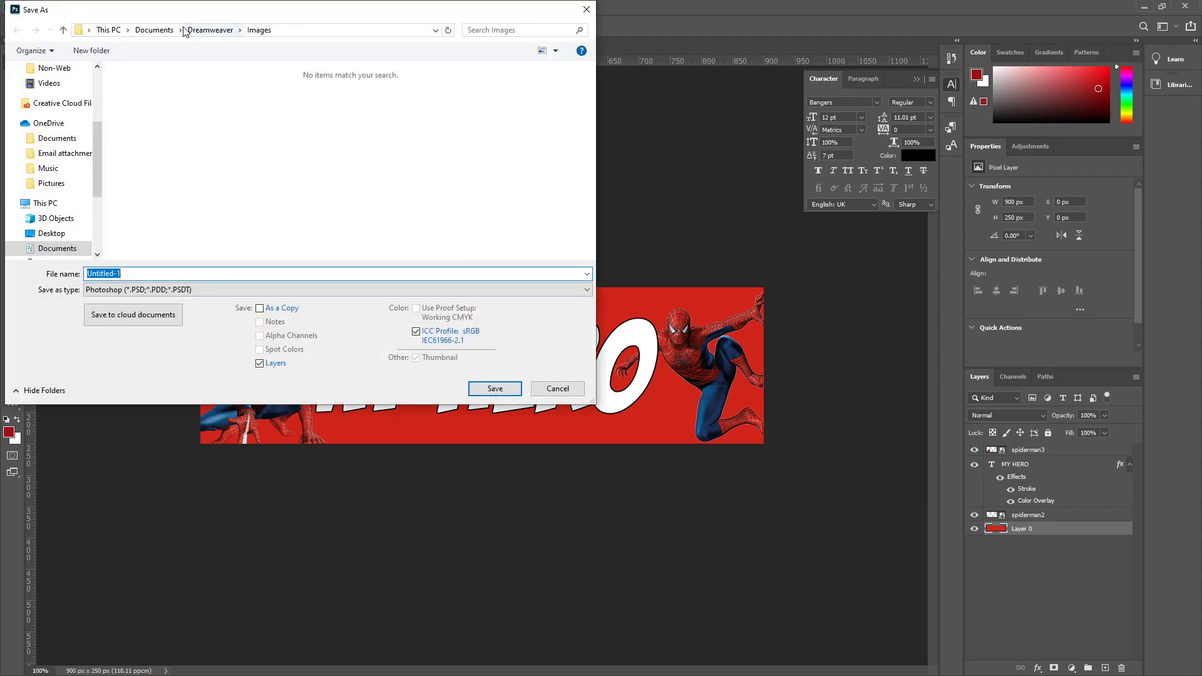
{"action": "left_click", "coordinate": [206, 31]}
{"action": "left_click", "coordinate": [167, 152]}
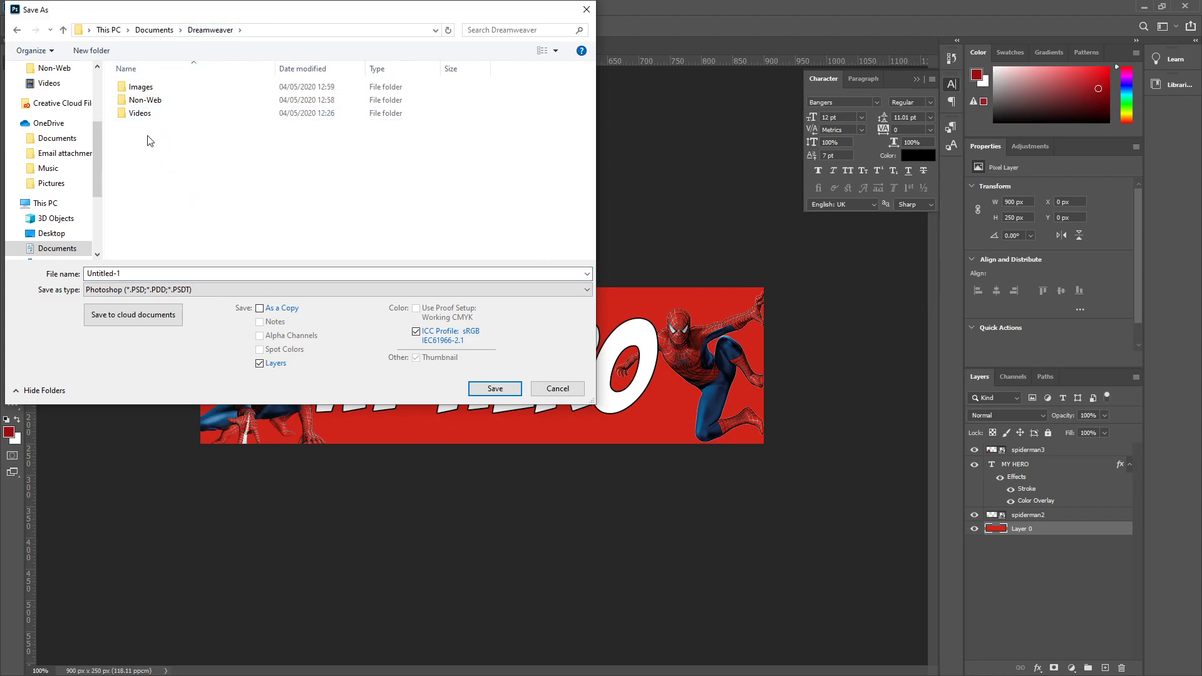
{"action": "double_click", "coordinate": [142, 102]}
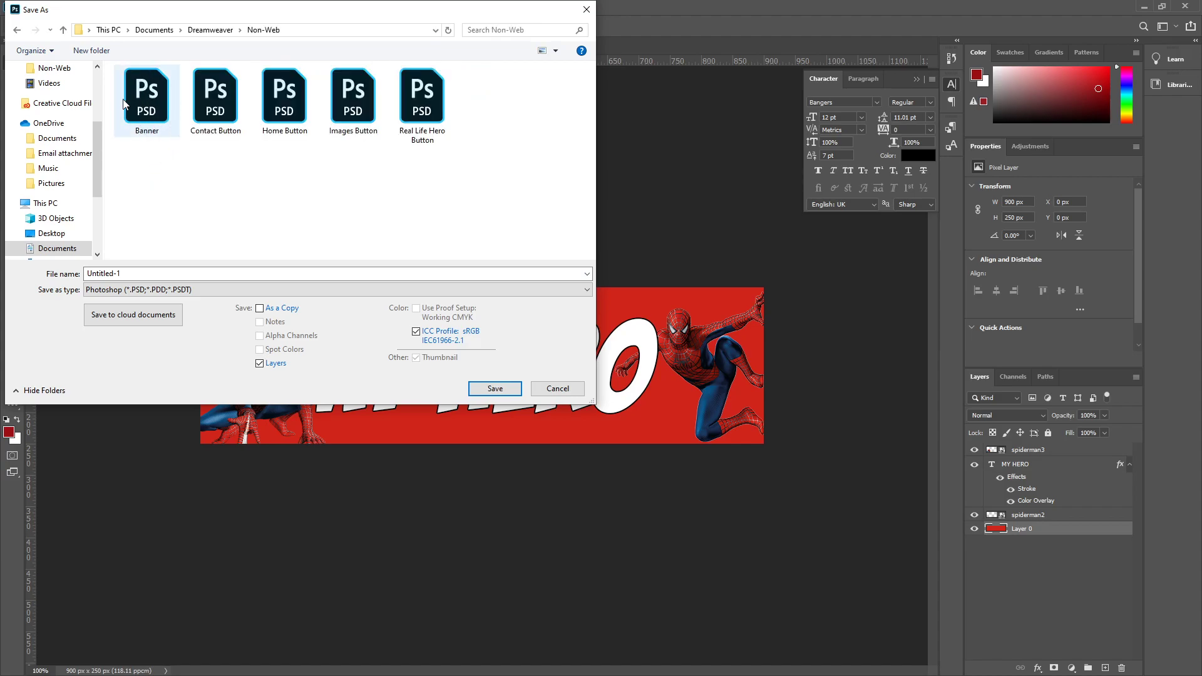
{"action": "double_click", "coordinate": [149, 278]}
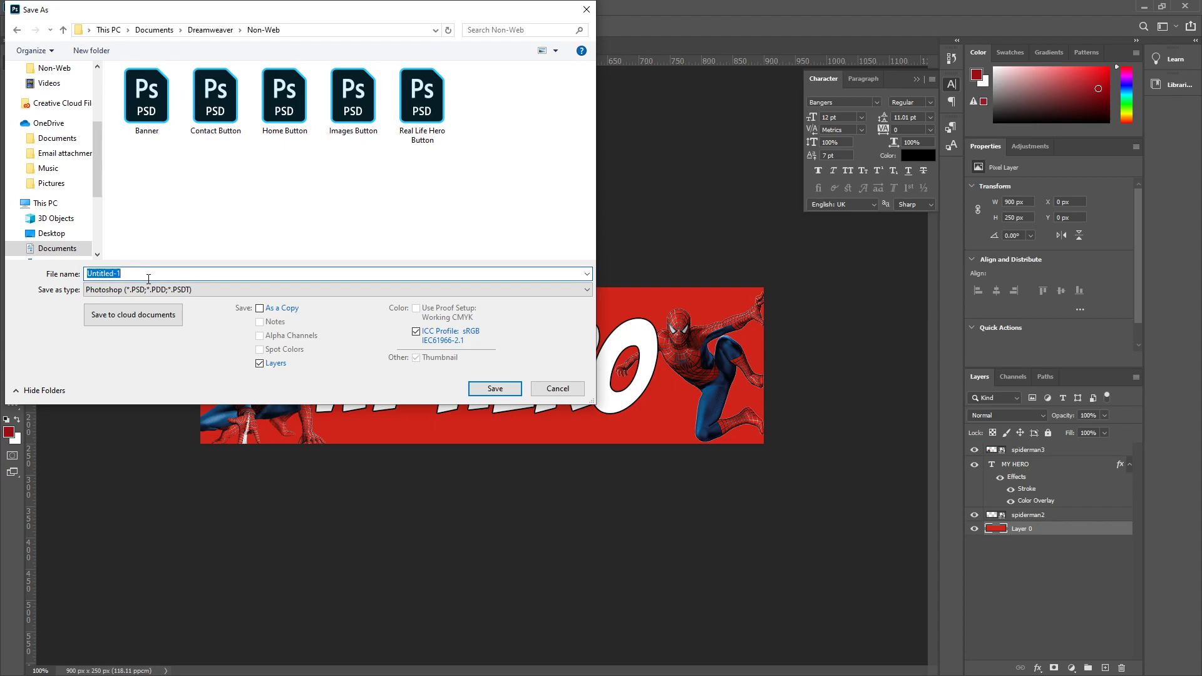
{"action": "type", "text": "Banner 2"}
{"action": "left_click", "coordinate": [490, 391]}
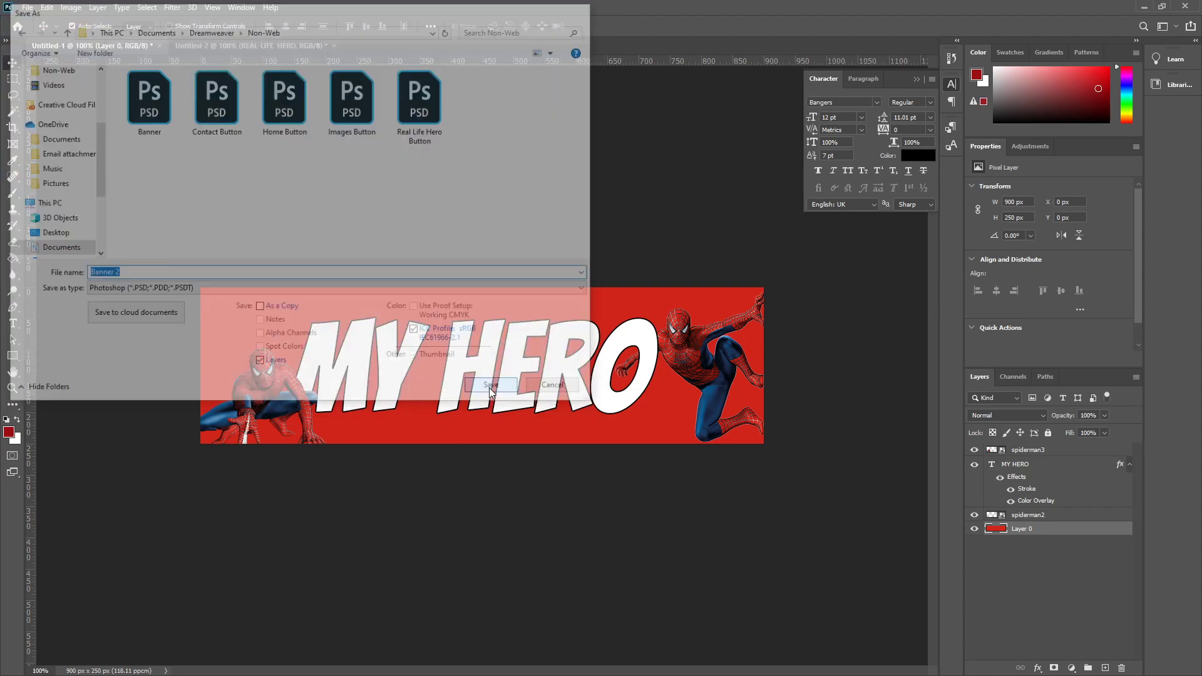
{"action": "left_click", "coordinate": [736, 196]}
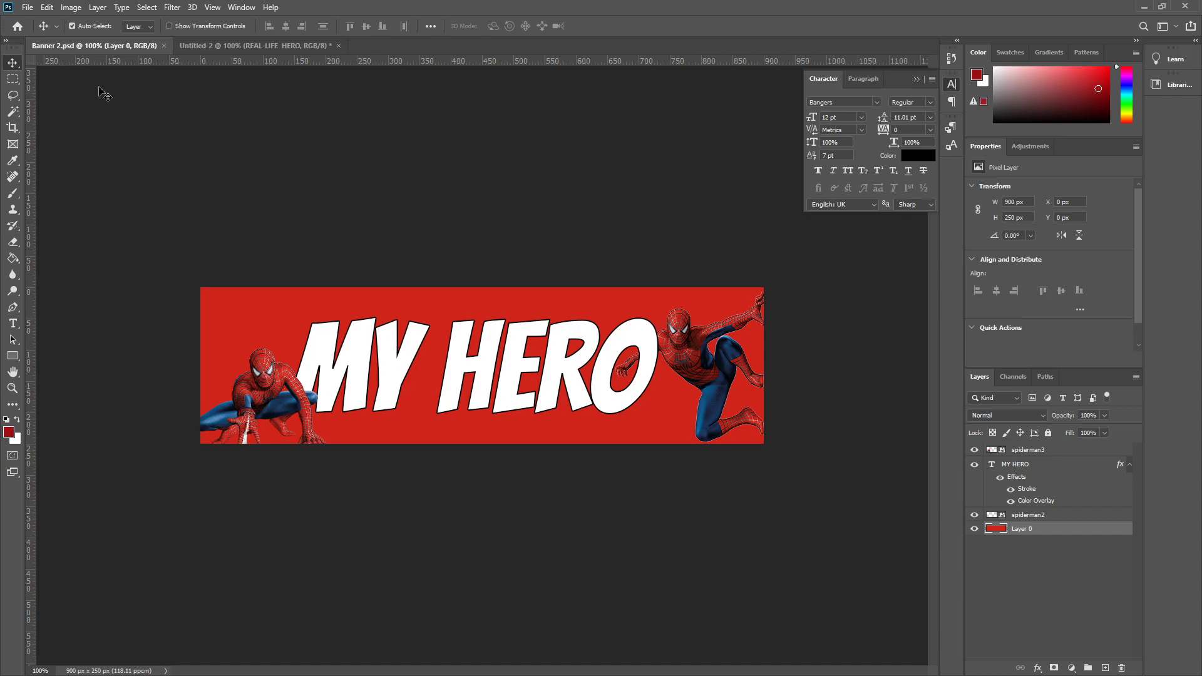
Save a PNG copy of the banner as Banner 2 in the Dreamweaver Images folder and return to the Untitled-2 document.
{"action": "left_click", "coordinate": [27, 7]}
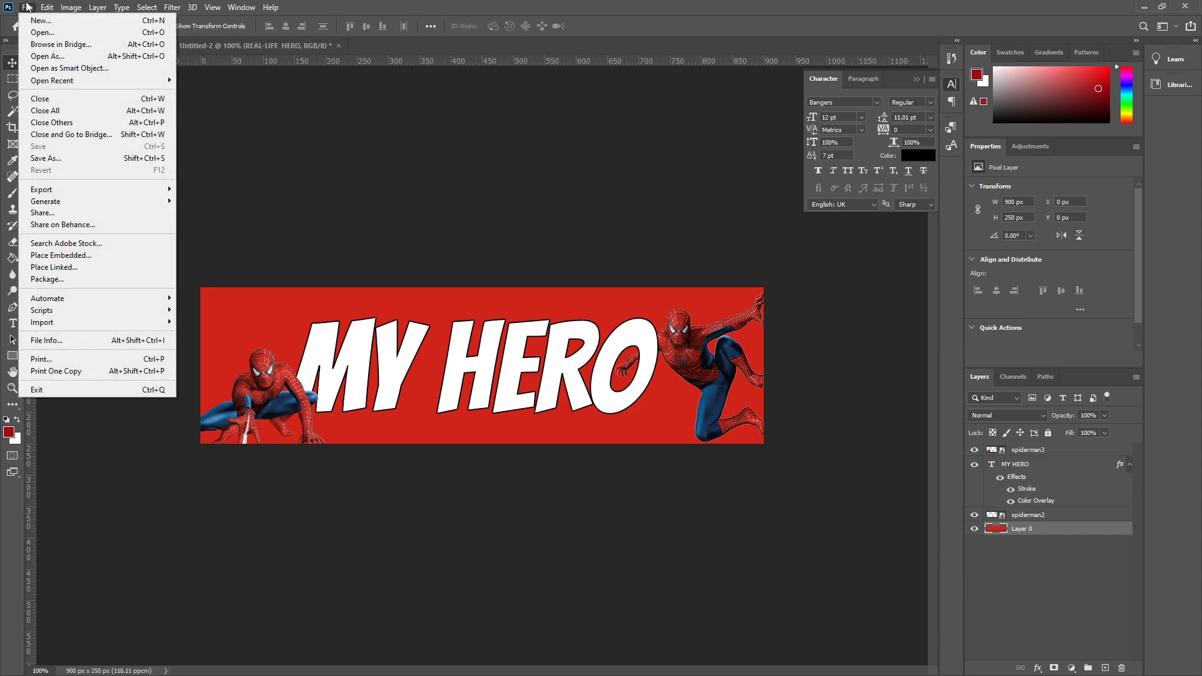
{"action": "left_click", "coordinate": [50, 162]}
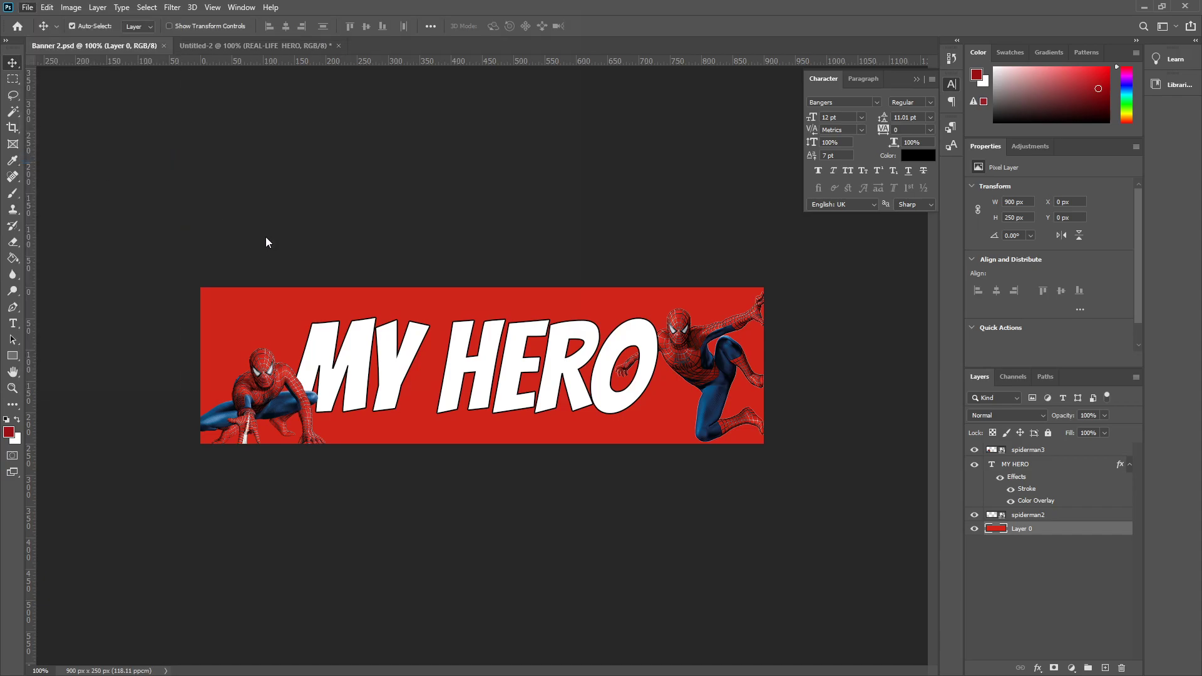
{"action": "left_click", "coordinate": [210, 30]}
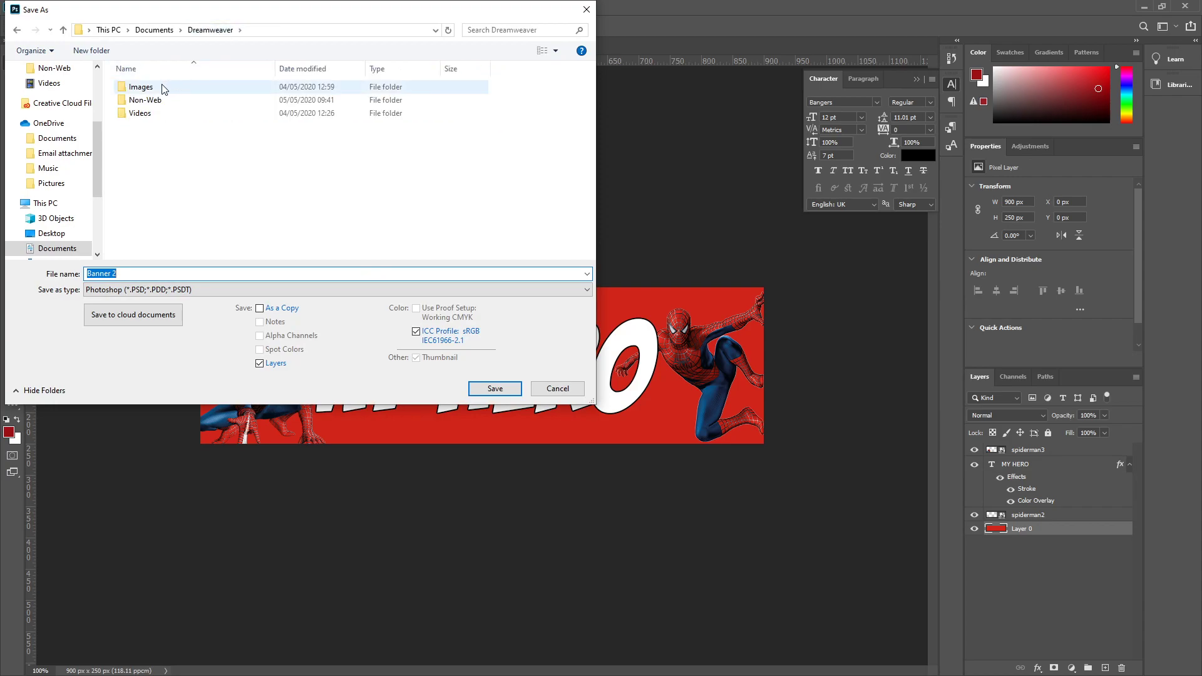
{"action": "double_click", "coordinate": [133, 87]}
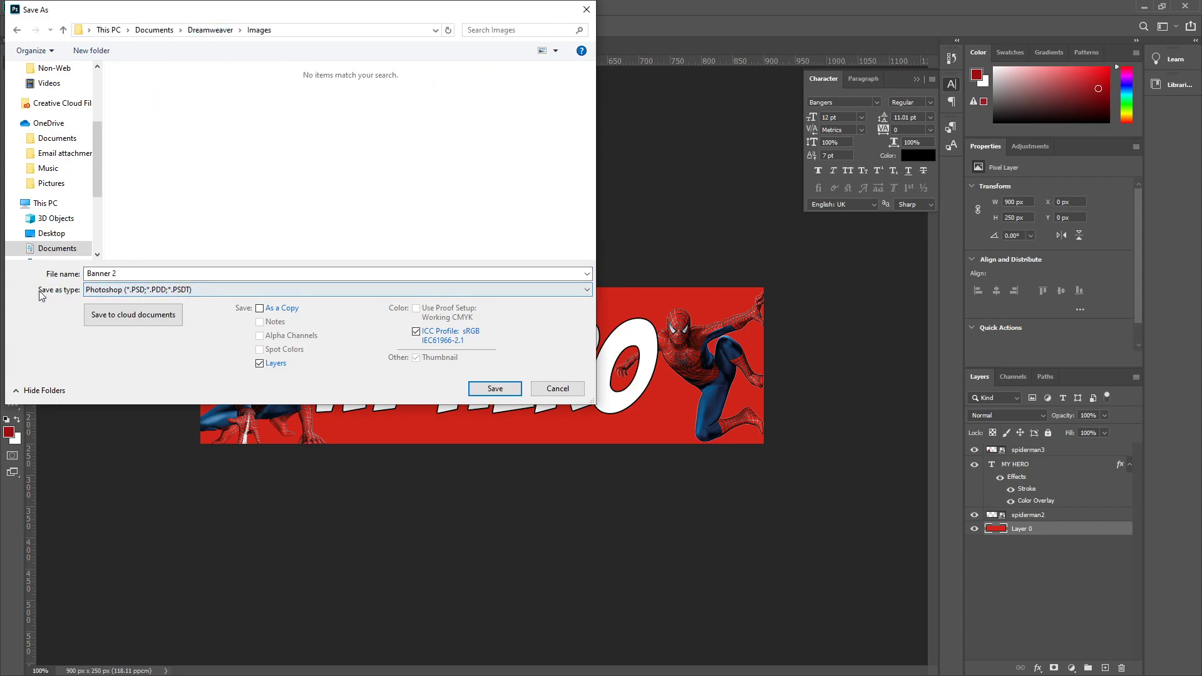
{"action": "left_click", "coordinate": [109, 293]}
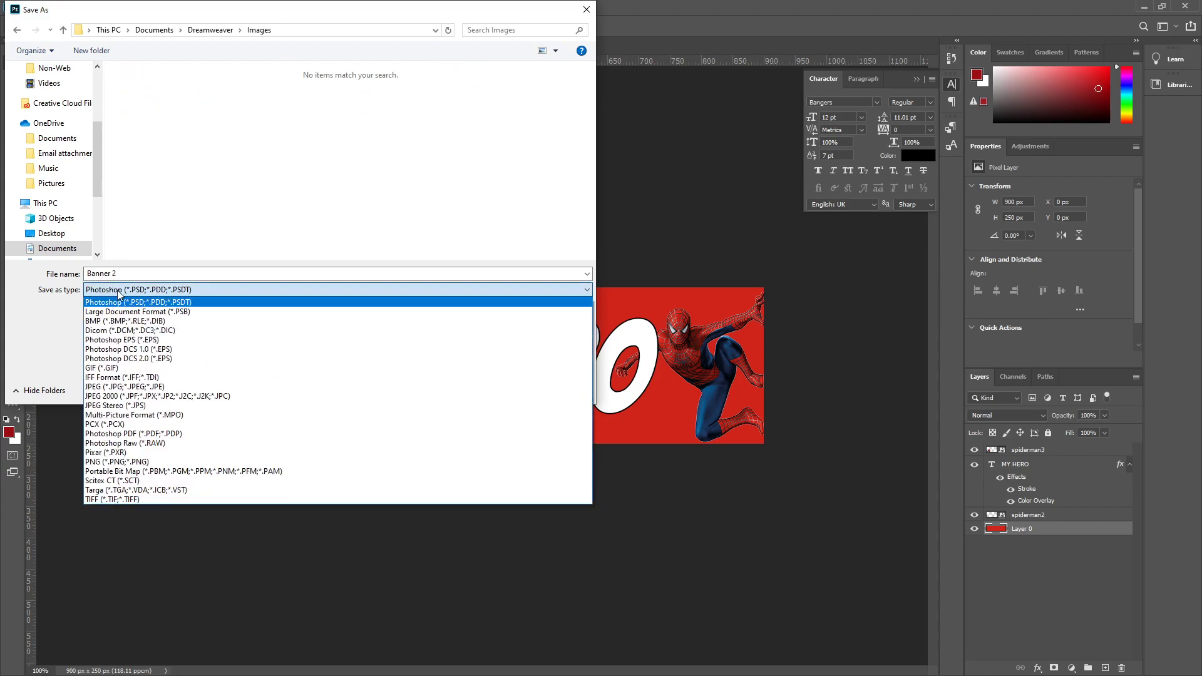
{"action": "left_click", "coordinate": [136, 457]}
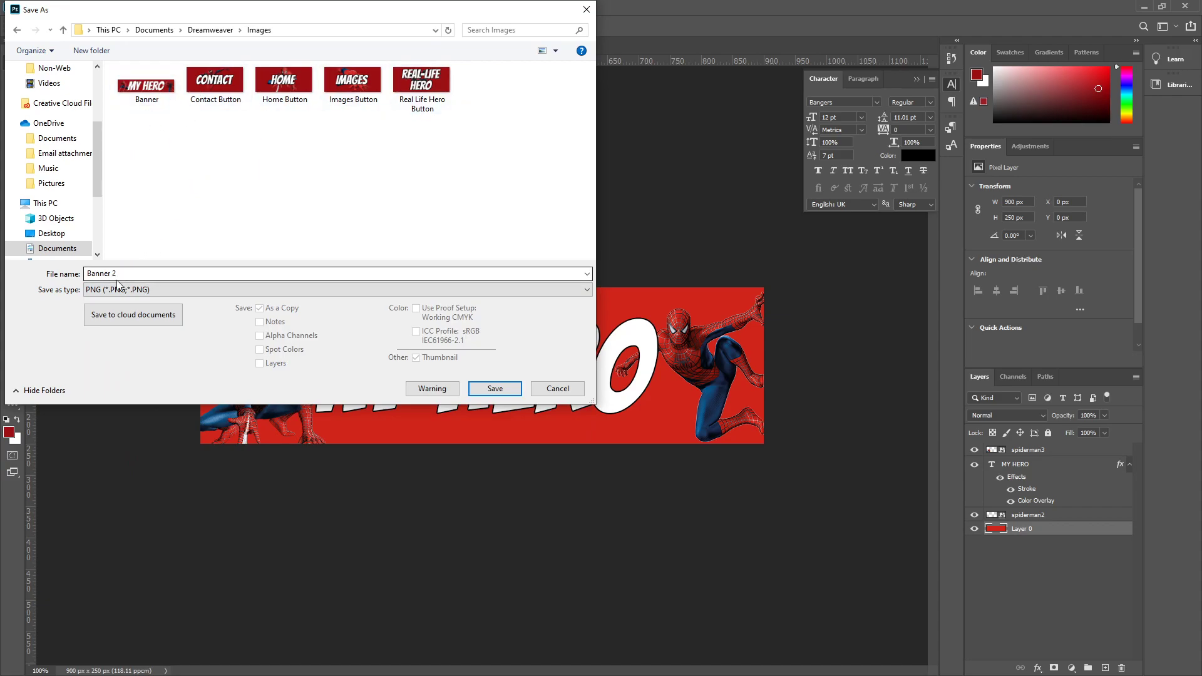
{"action": "left_click", "coordinate": [478, 391]}
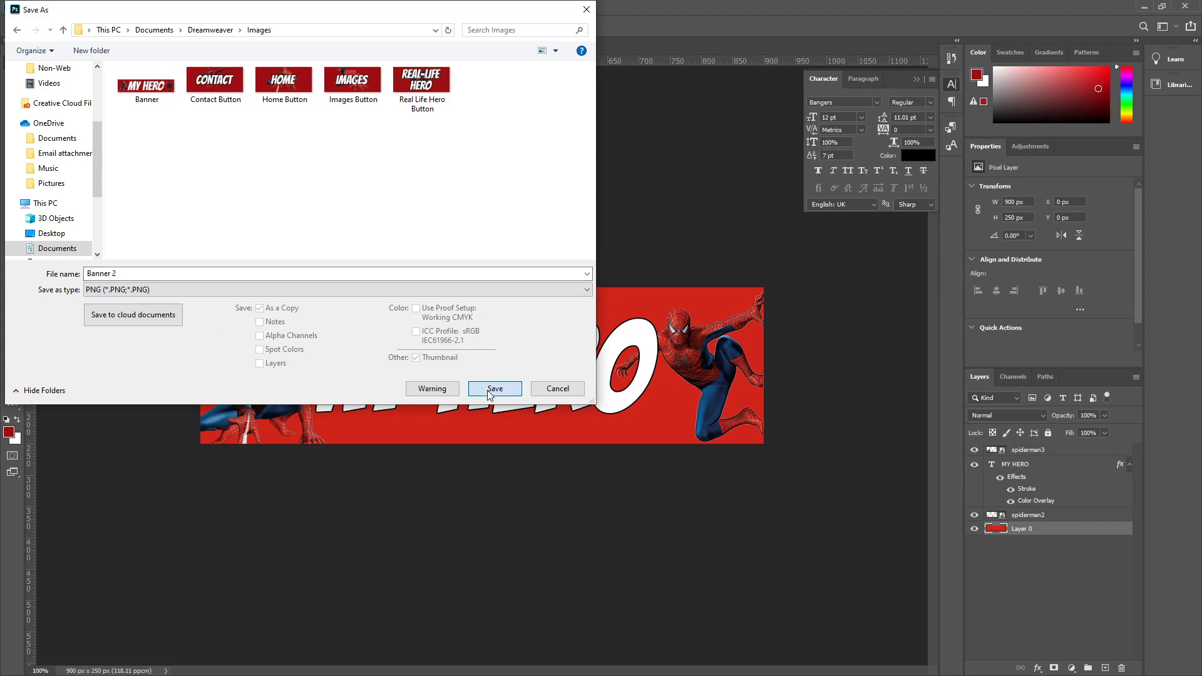
{"action": "left_click", "coordinate": [681, 205]}
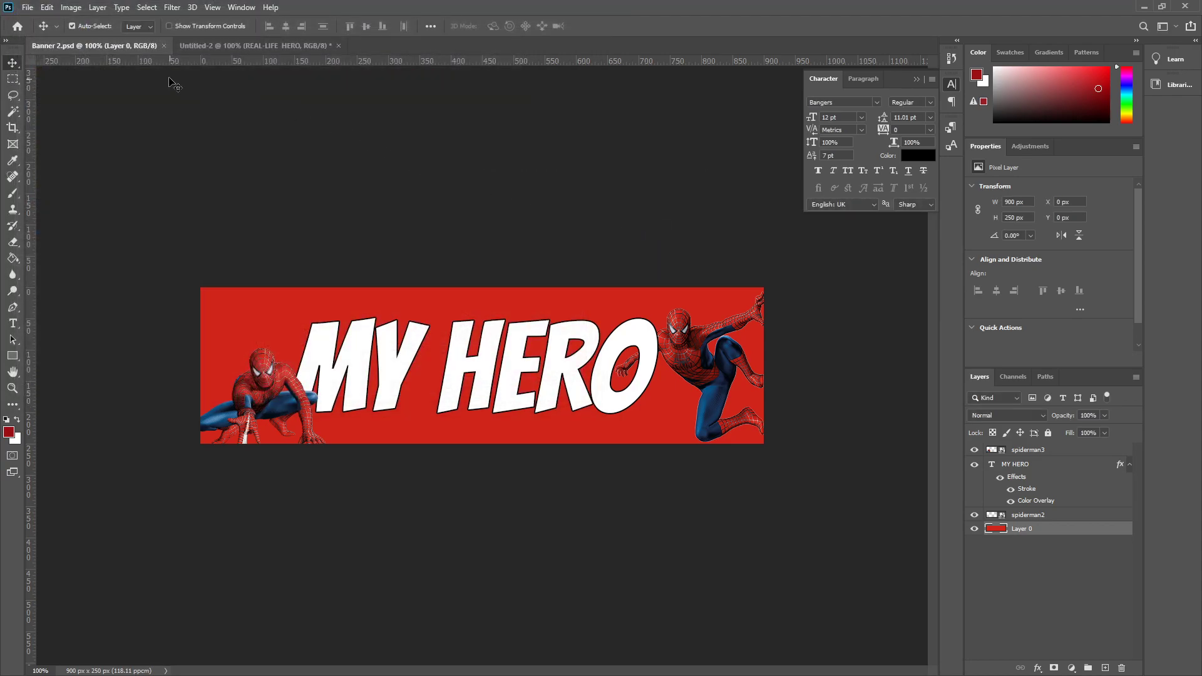
{"action": "left_click", "coordinate": [230, 45]}
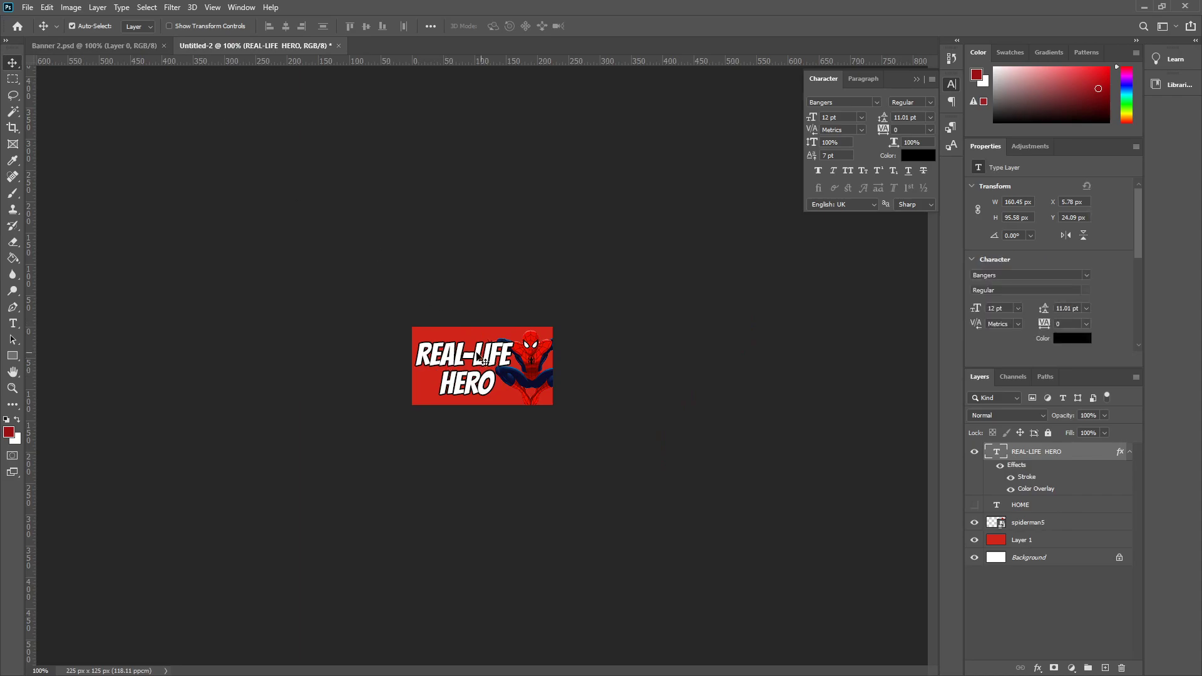
Save the button document as Real Life Hero Button 2 in Photoshop format in the Dreamweaver Non-Web folder.
{"action": "left_click", "coordinate": [27, 7]}
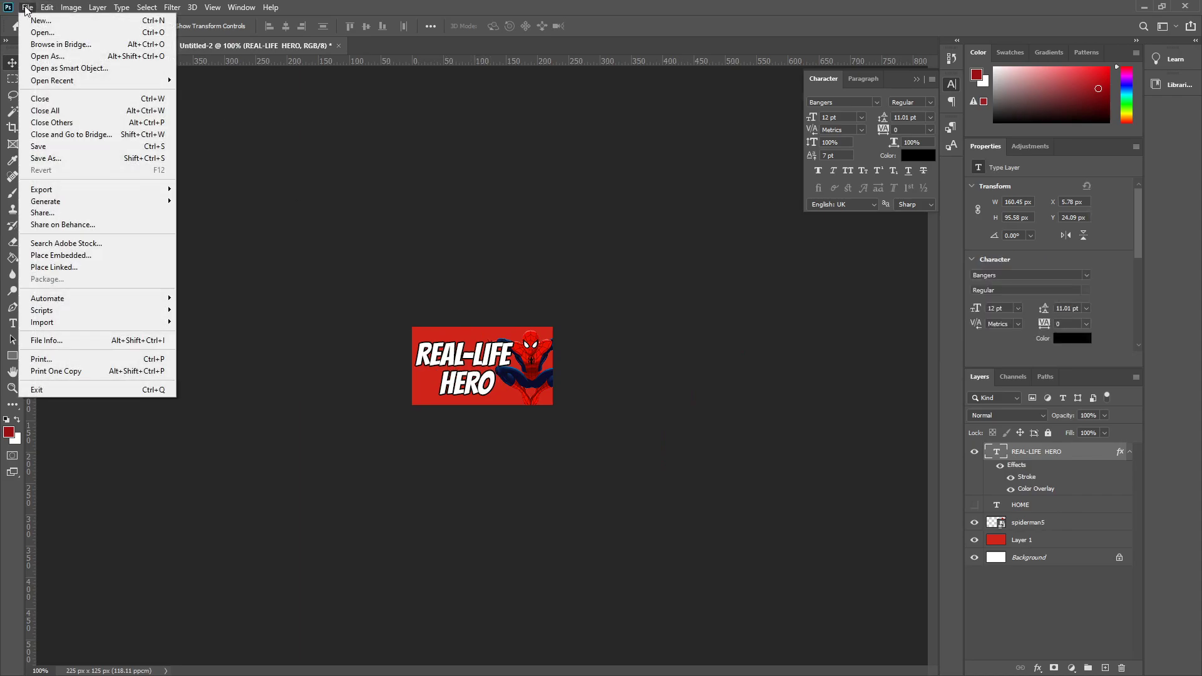
{"action": "left_click", "coordinate": [86, 164]}
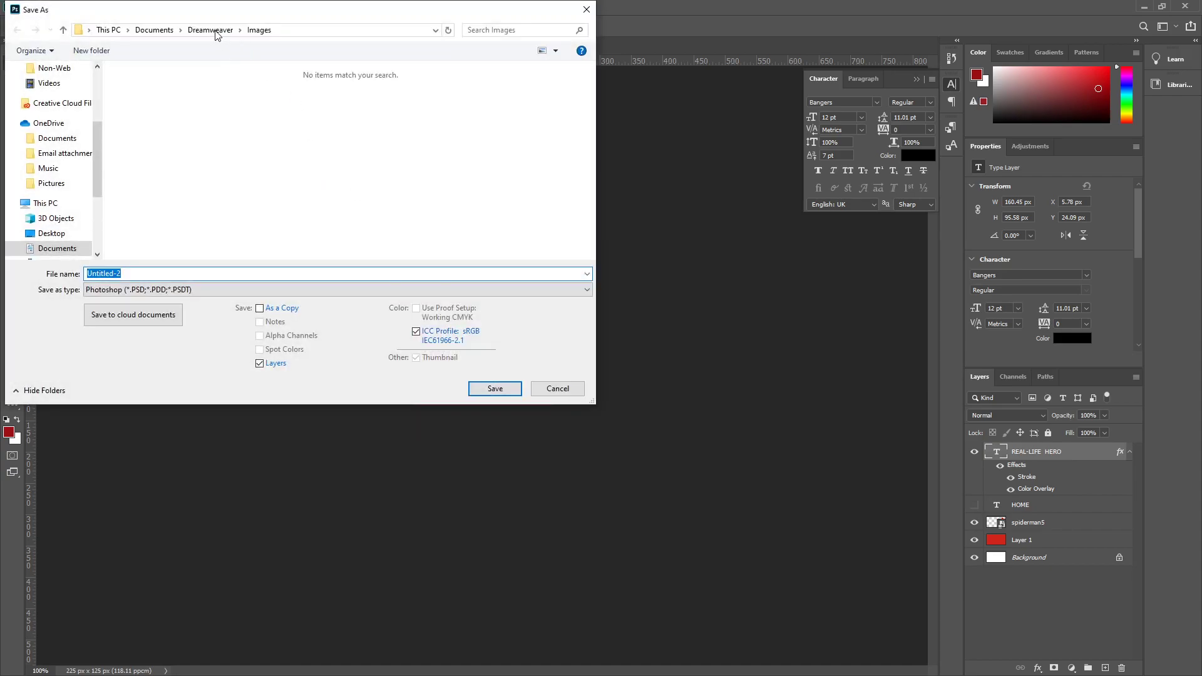
{"action": "left_click", "coordinate": [213, 31]}
{"action": "double_click", "coordinate": [148, 101]}
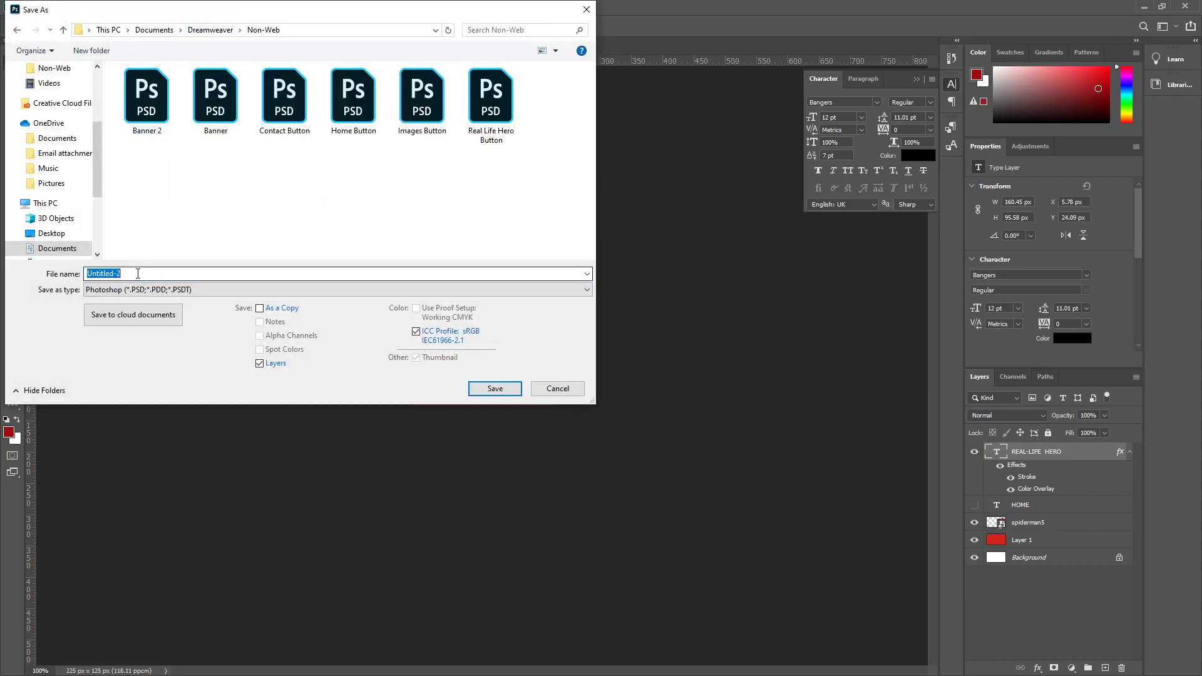
{"action": "type", "text": "Real"}
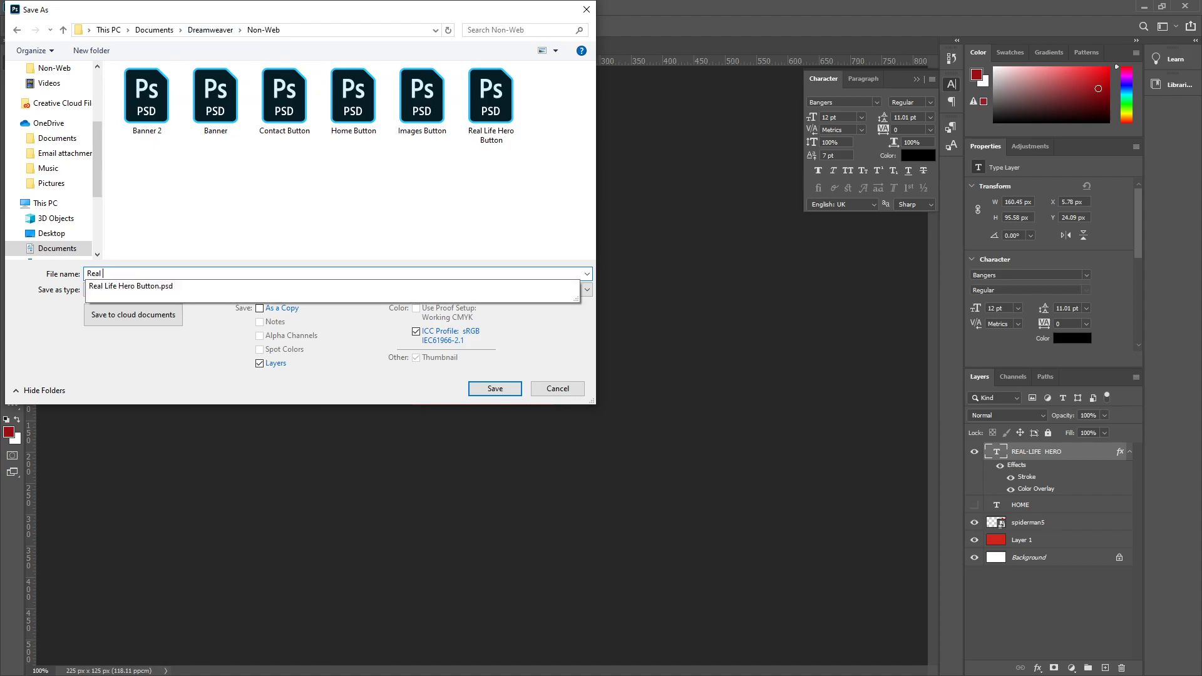
{"action": "type", "text": " Life Hero Button 2"}
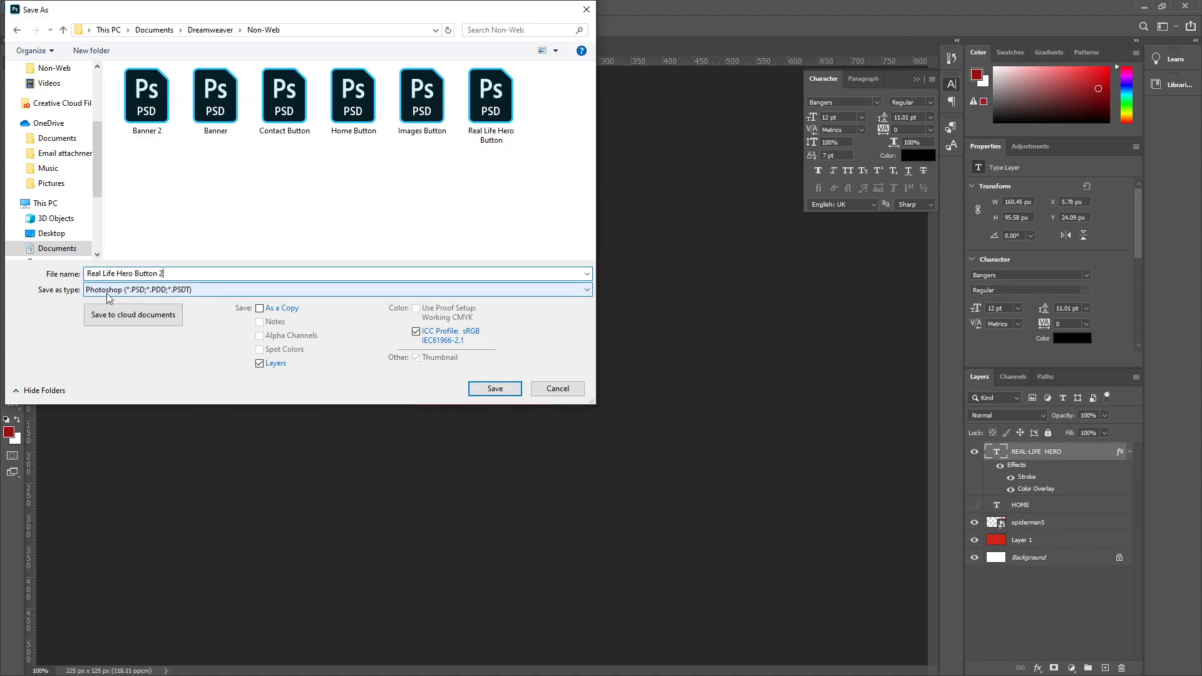
{"action": "left_click", "coordinate": [501, 390]}
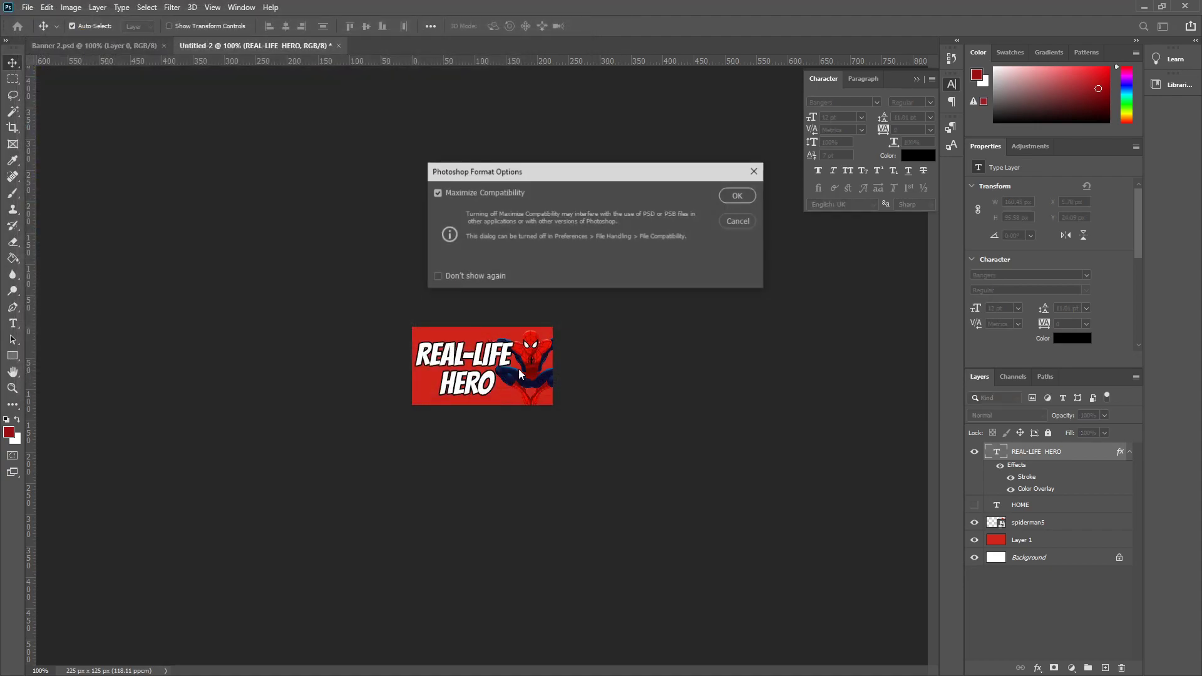
{"action": "left_click", "coordinate": [734, 199]}
Save a PNG copy of the button as Real Life Hero Button 2 in the Dreamweaver Images folder.
{"action": "left_click", "coordinate": [27, 7]}
{"action": "left_click", "coordinate": [65, 157]}
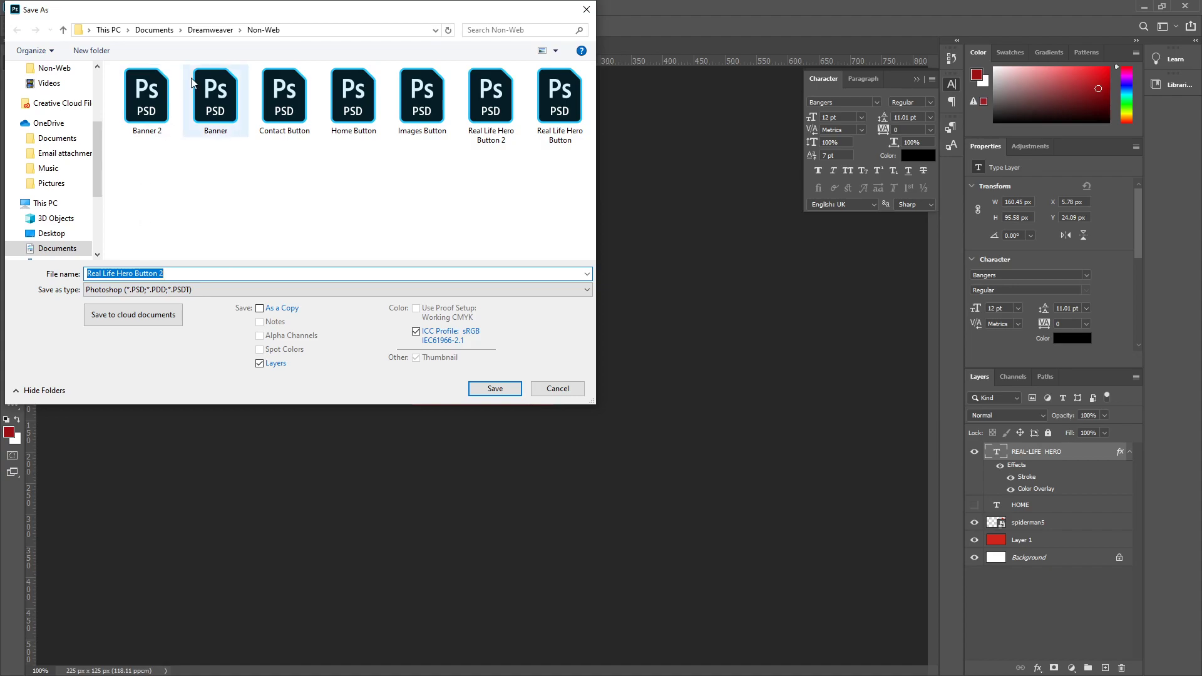
{"action": "left_click", "coordinate": [209, 30]}
{"action": "double_click", "coordinate": [128, 81]}
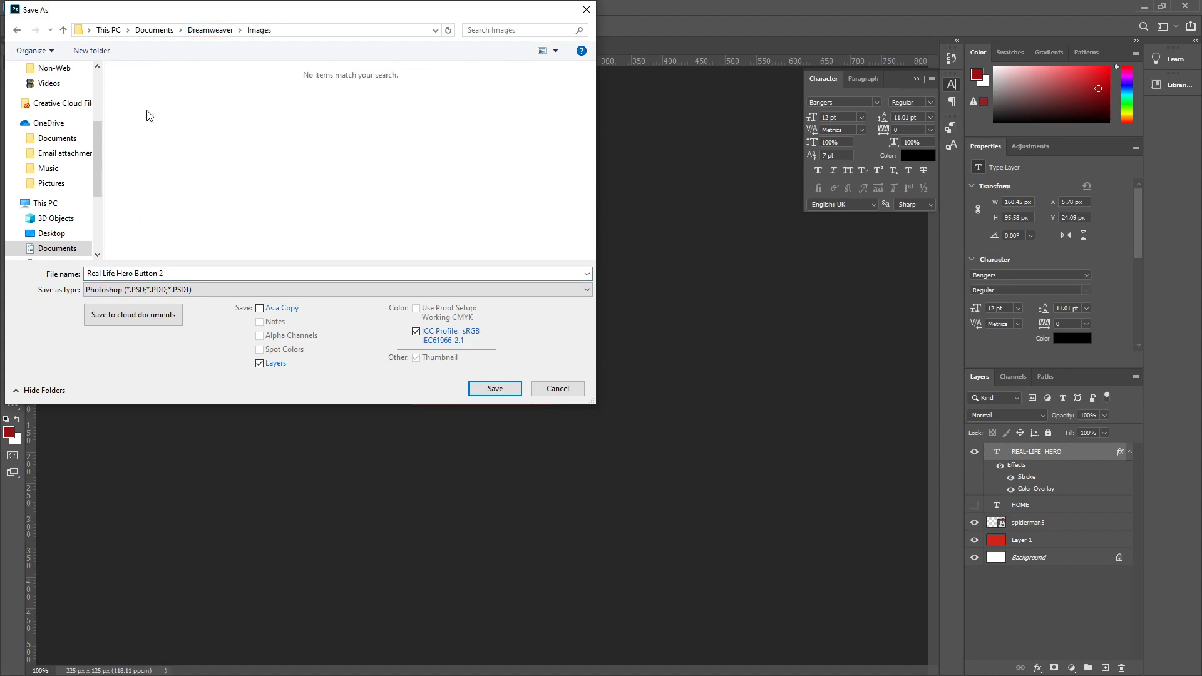
{"action": "left_click", "coordinate": [150, 290]}
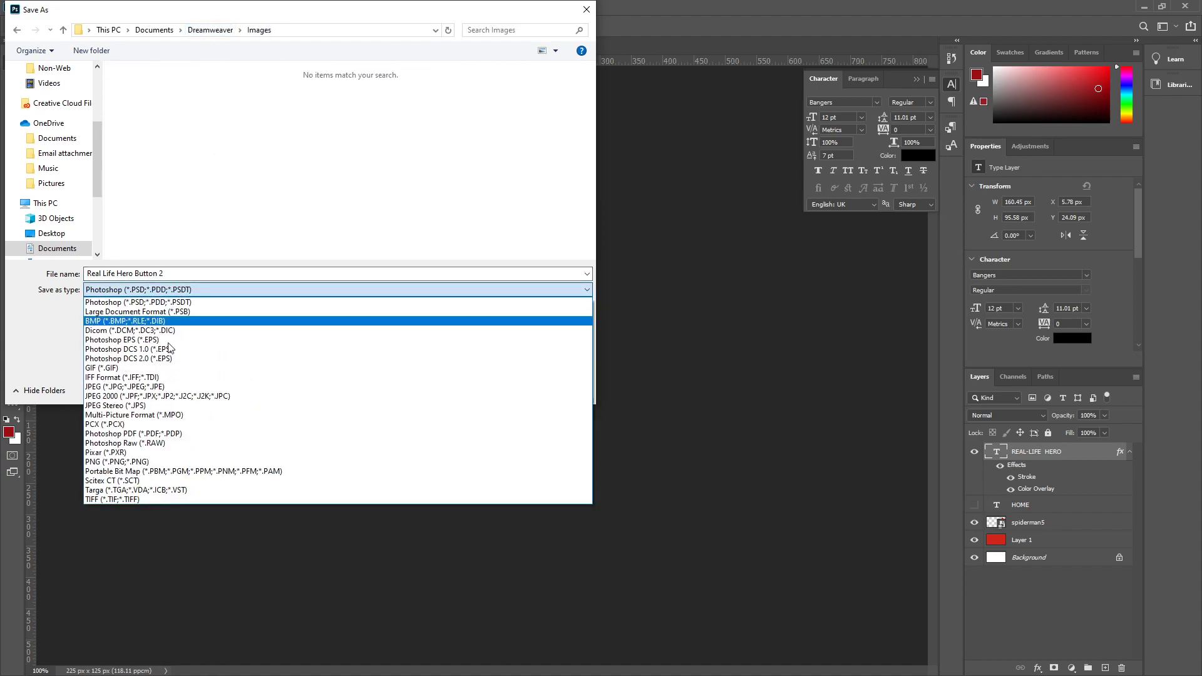
{"action": "left_click", "coordinate": [119, 461]}
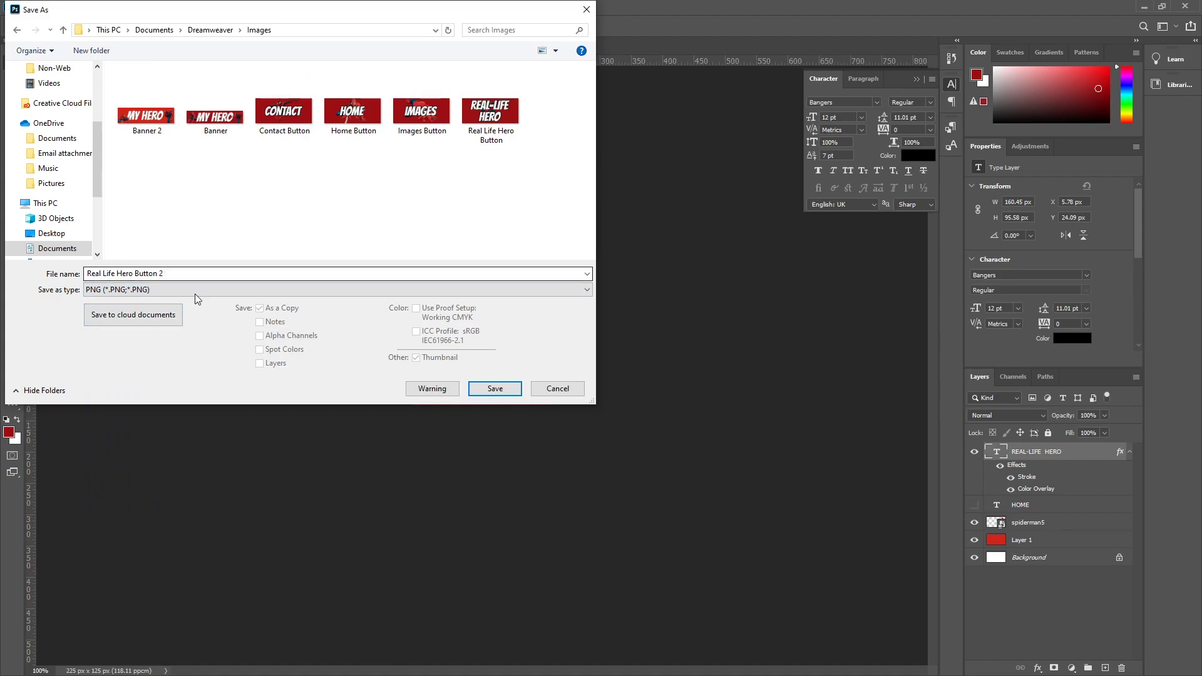
{"action": "left_click", "coordinate": [495, 388]}
{"action": "left_click", "coordinate": [673, 201]}
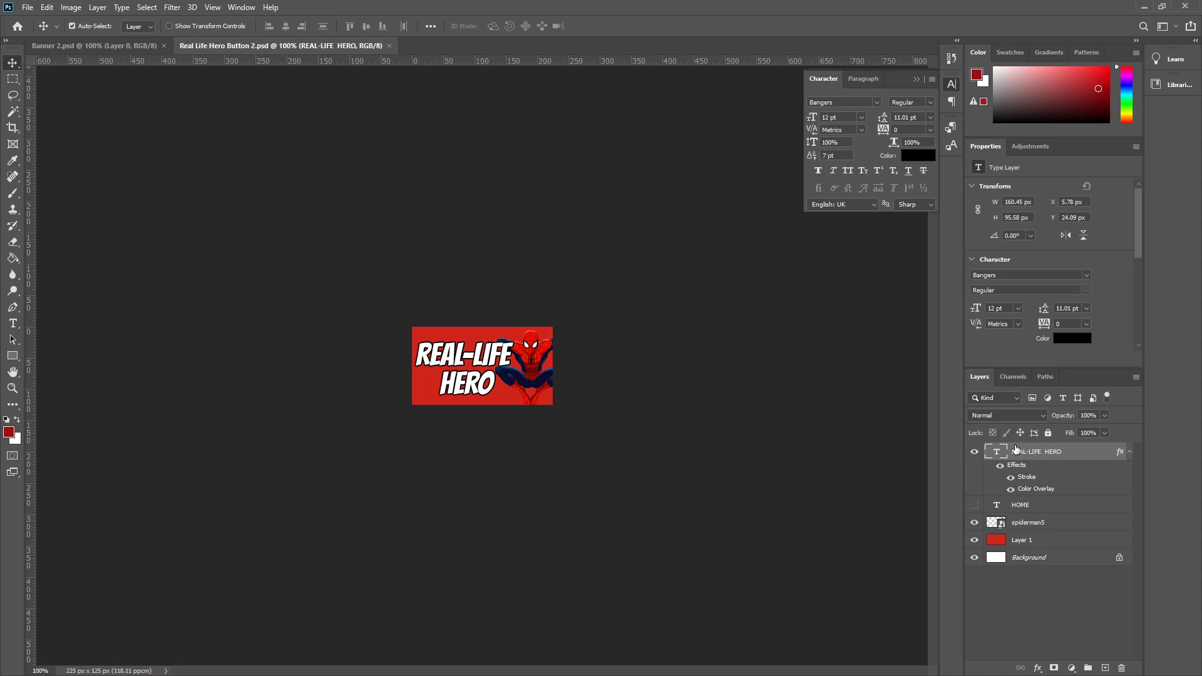
{"action": "left_click", "coordinate": [29, 9]}
{"action": "left_click", "coordinate": [33, 24]}
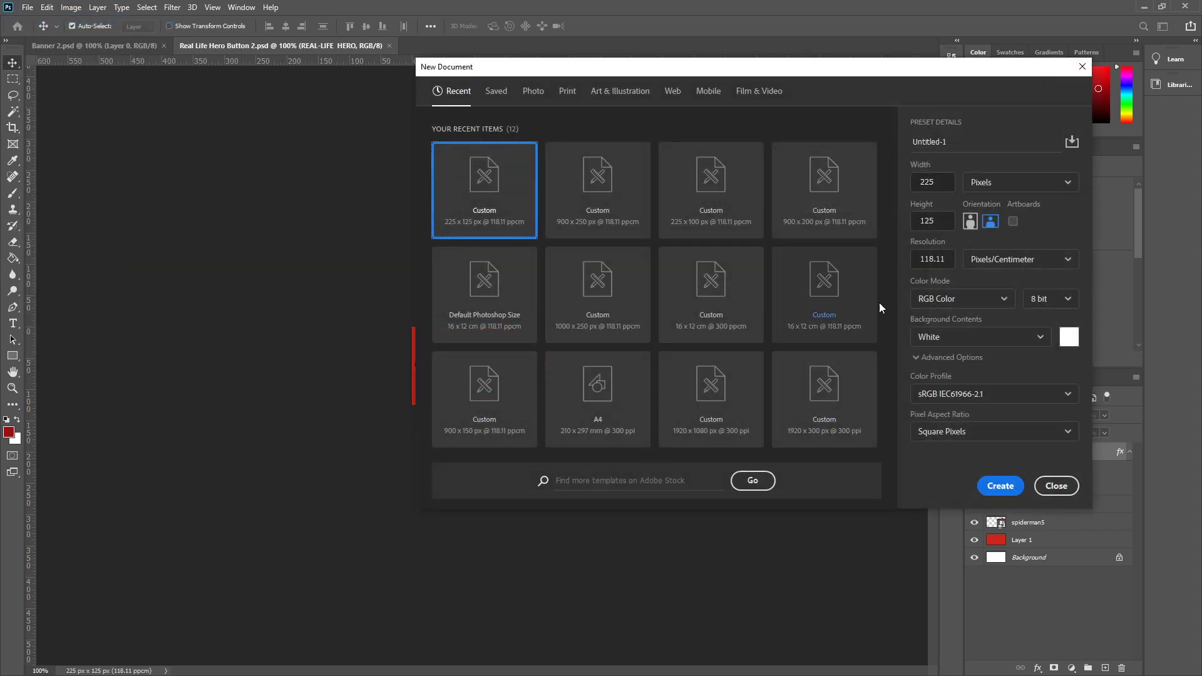
{"action": "left_click", "coordinate": [1000, 487]}
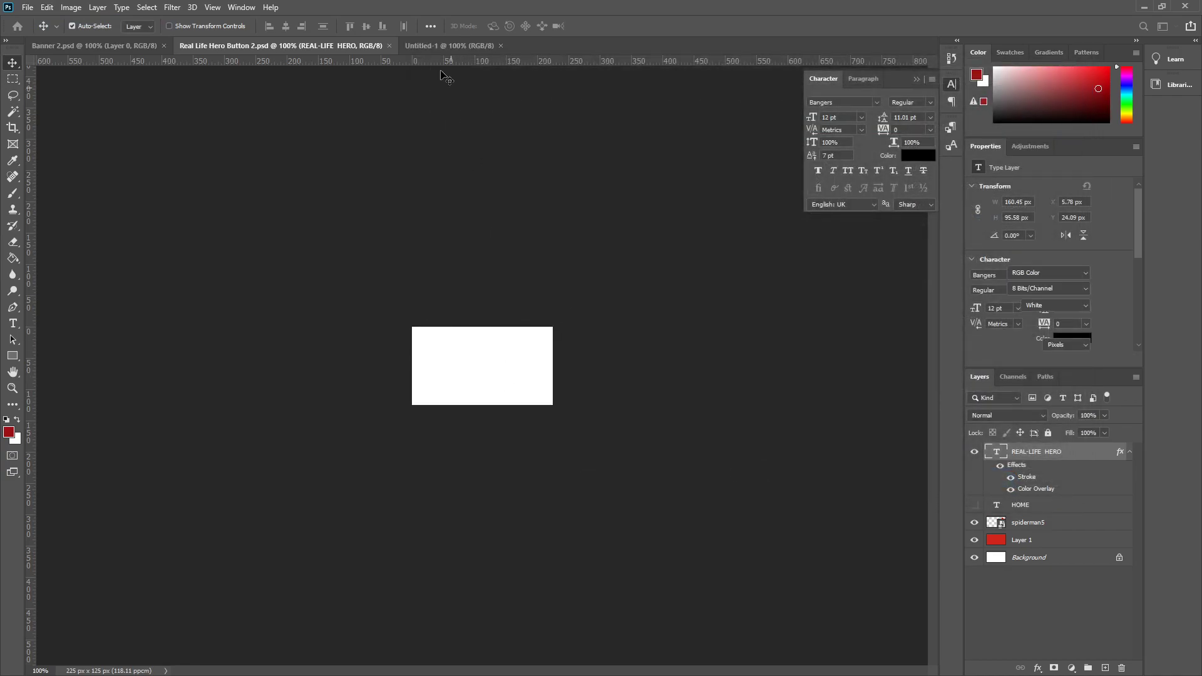
{"action": "left_click", "coordinate": [501, 45]}
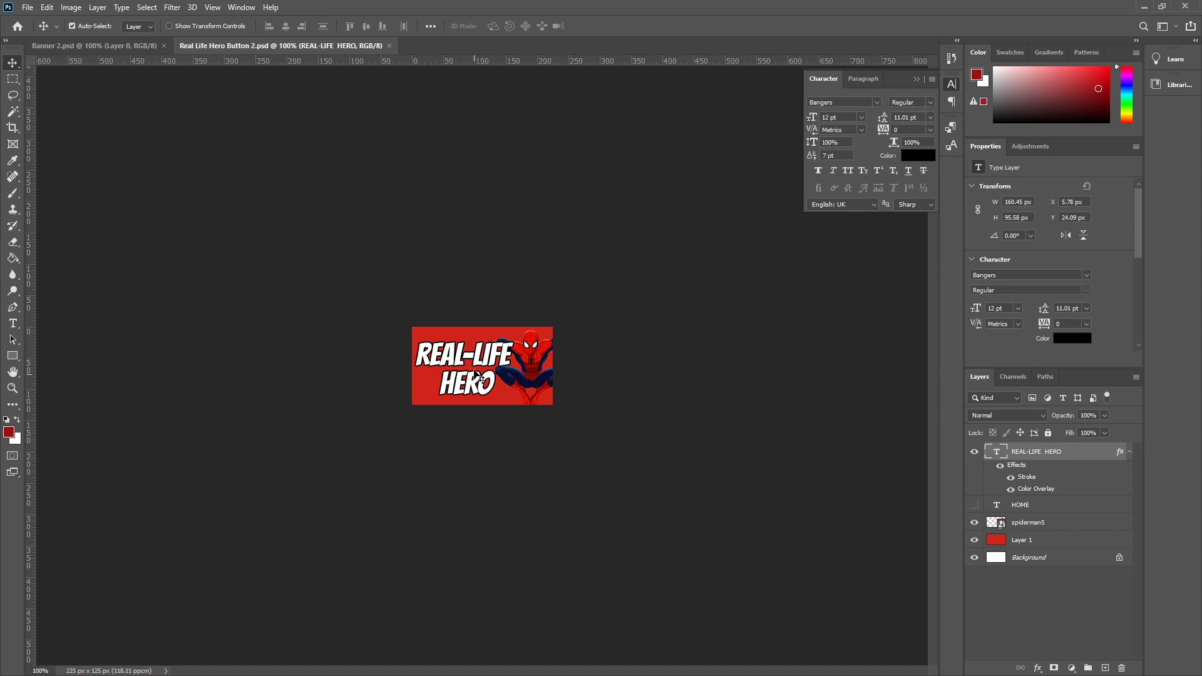
Replace the REAL-LIFE HERO text with HOME and move it to about X 13 px, Y 43 px.
{"action": "left_click", "coordinate": [13, 323]}
{"action": "left_click", "coordinate": [459, 354]}
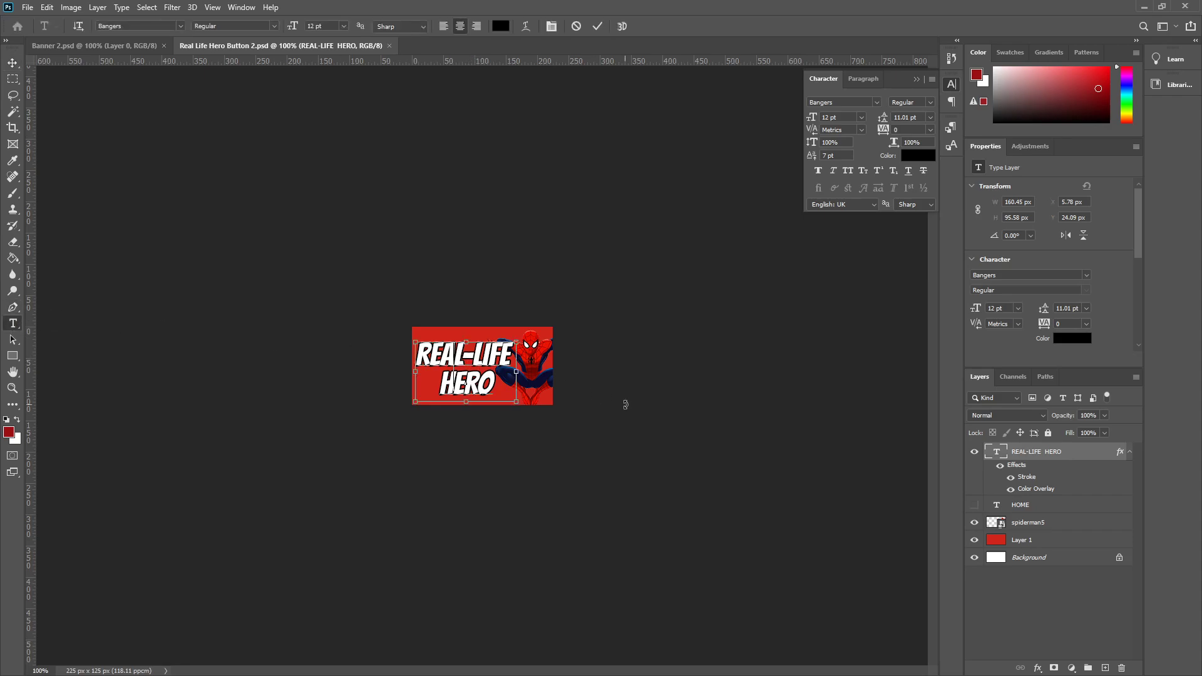
{"action": "key", "text": "ctrl+a"}
{"action": "type", "text": "HOME"}
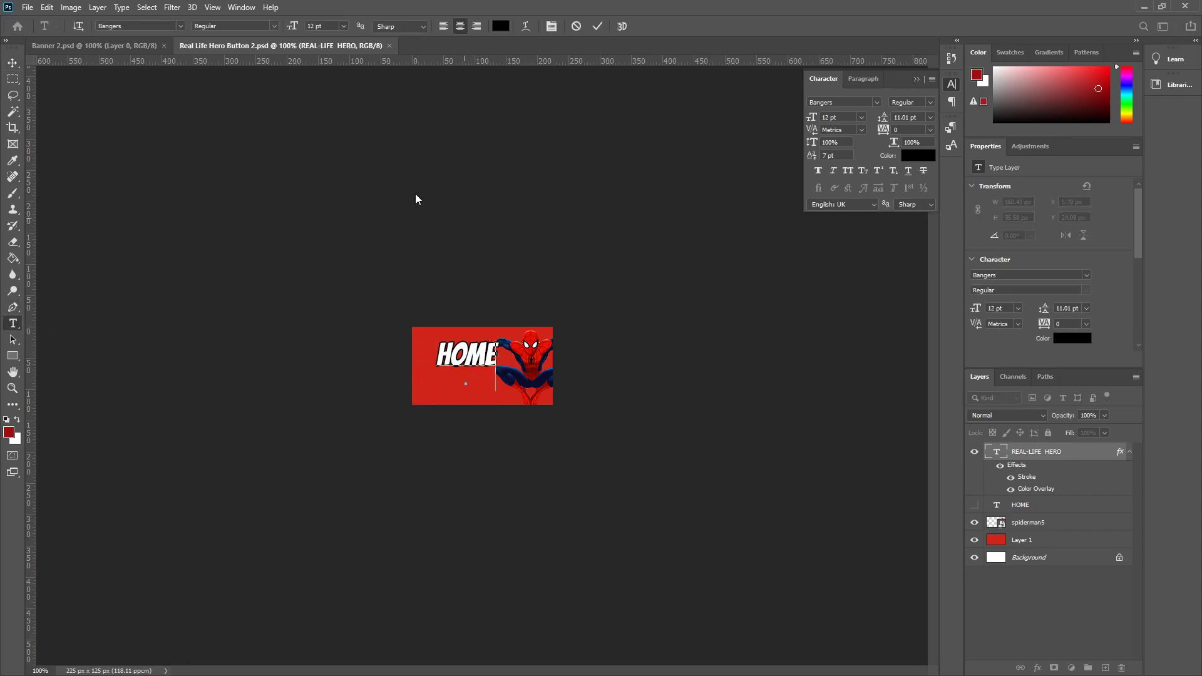
{"action": "left_click", "coordinate": [13, 62]}
{"action": "left_click_drag", "start_coordinate": [472, 355], "coordinate": [455, 366]}
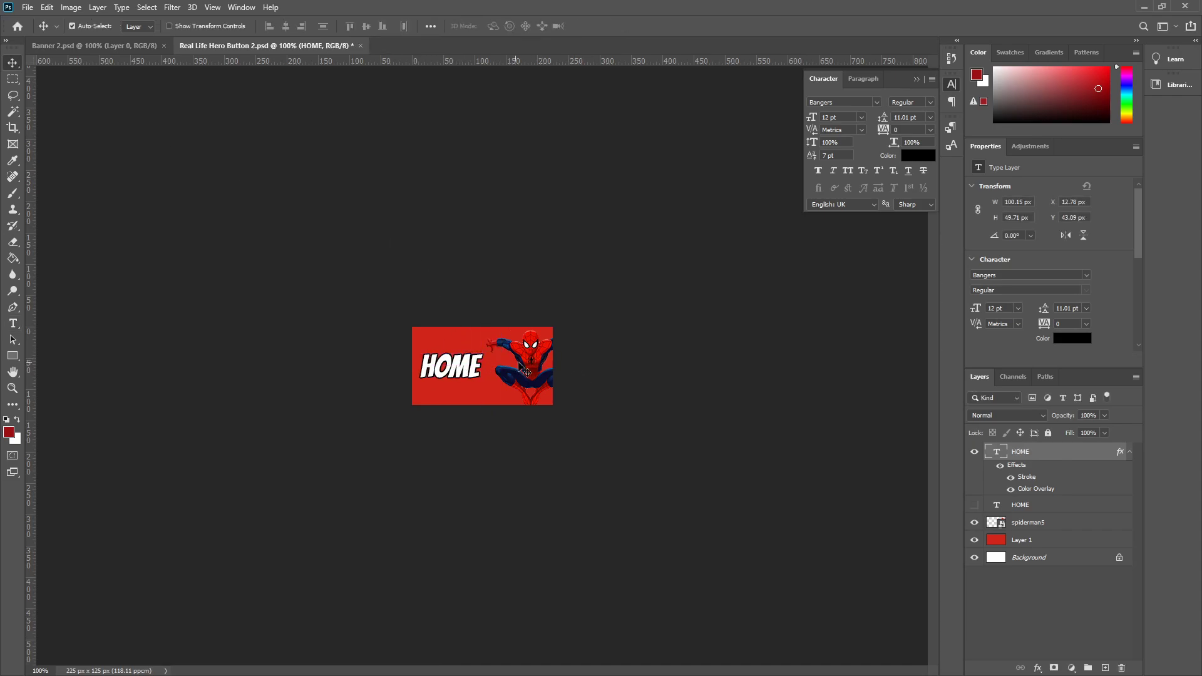
Hide the spiderman5 layer and place the spoiderman4 image beside HOME, scaled to about 107 × 80 px at X 118 px, Y 26 px.
{"action": "left_click", "coordinate": [522, 369]}
{"action": "left_click", "coordinate": [973, 522]}
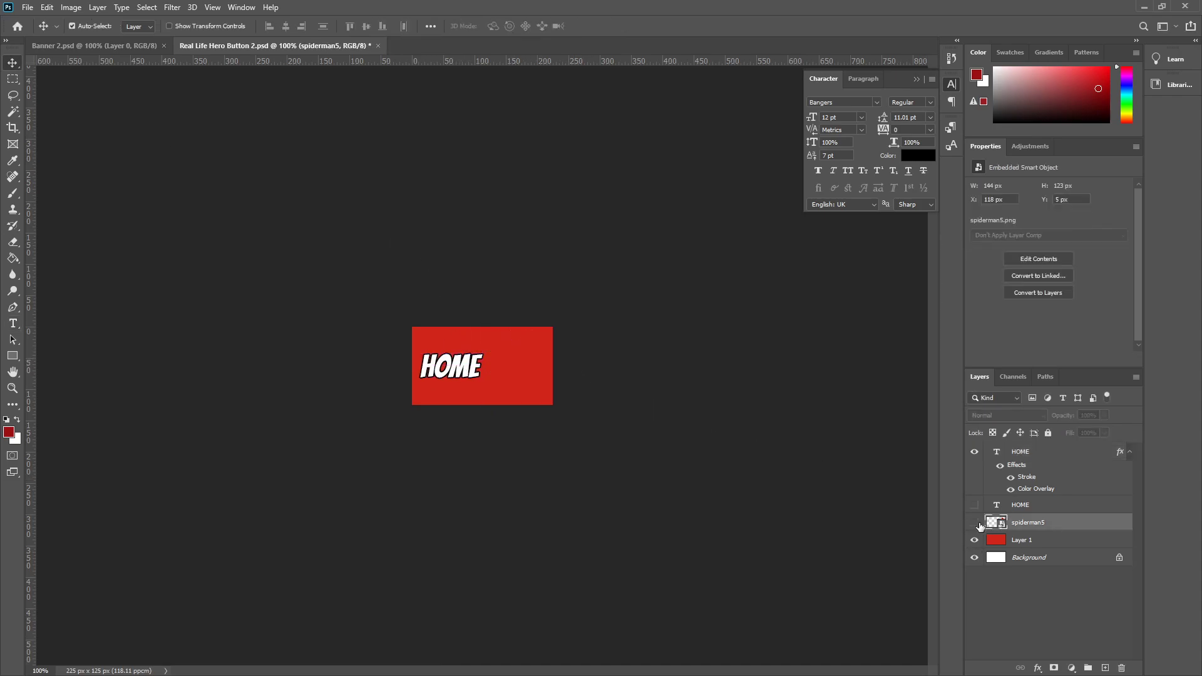
{"action": "key", "text": "alt+Tab"}
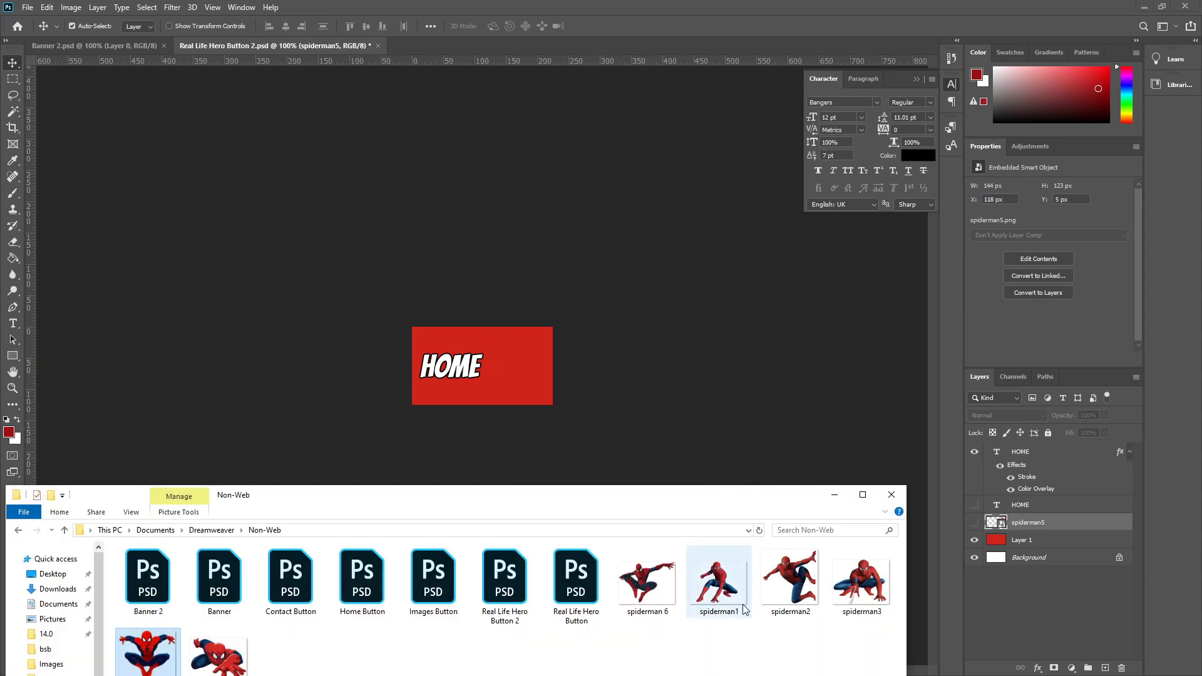
{"action": "left_click_drag", "start_coordinate": [219, 654], "coordinate": [531, 366]}
{"action": "left_click_drag", "start_coordinate": [552, 327], "coordinate": [517, 361]}
{"action": "key", "text": "Return"}
Save the HOME button document as Home Button 2 in Photoshop format in the Dreamweaver Non-Web folder.
{"action": "left_click", "coordinate": [28, 7]}
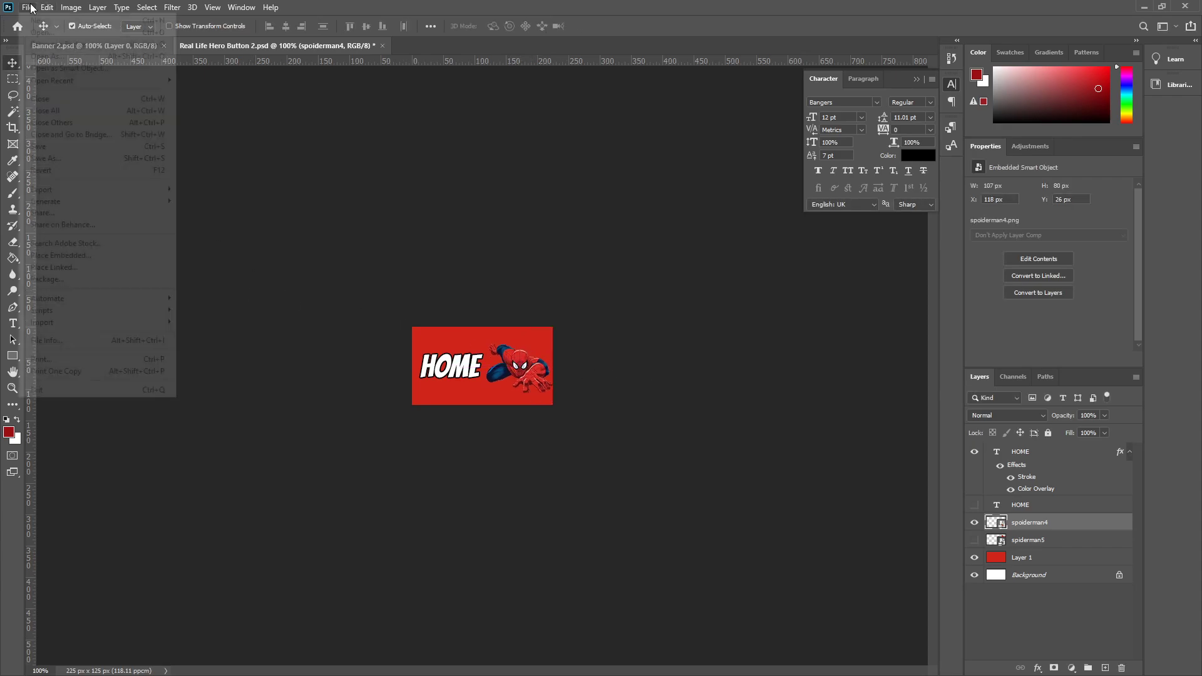
{"action": "left_click", "coordinate": [67, 160]}
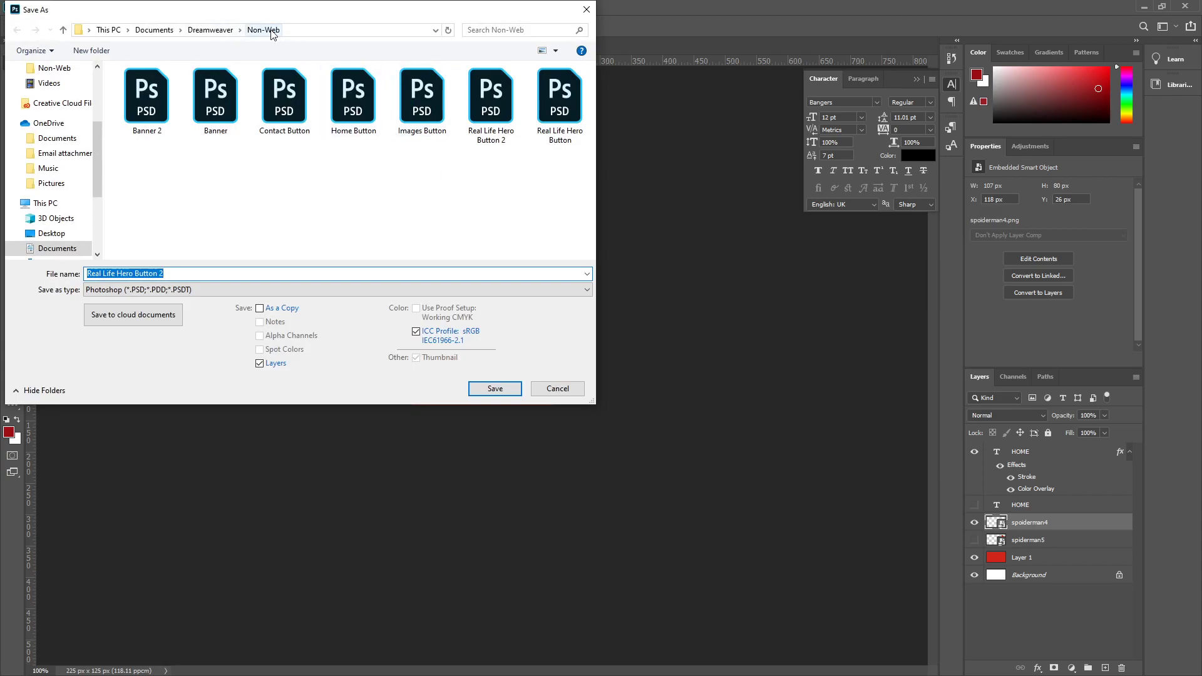
{"action": "type", "text": "H"}
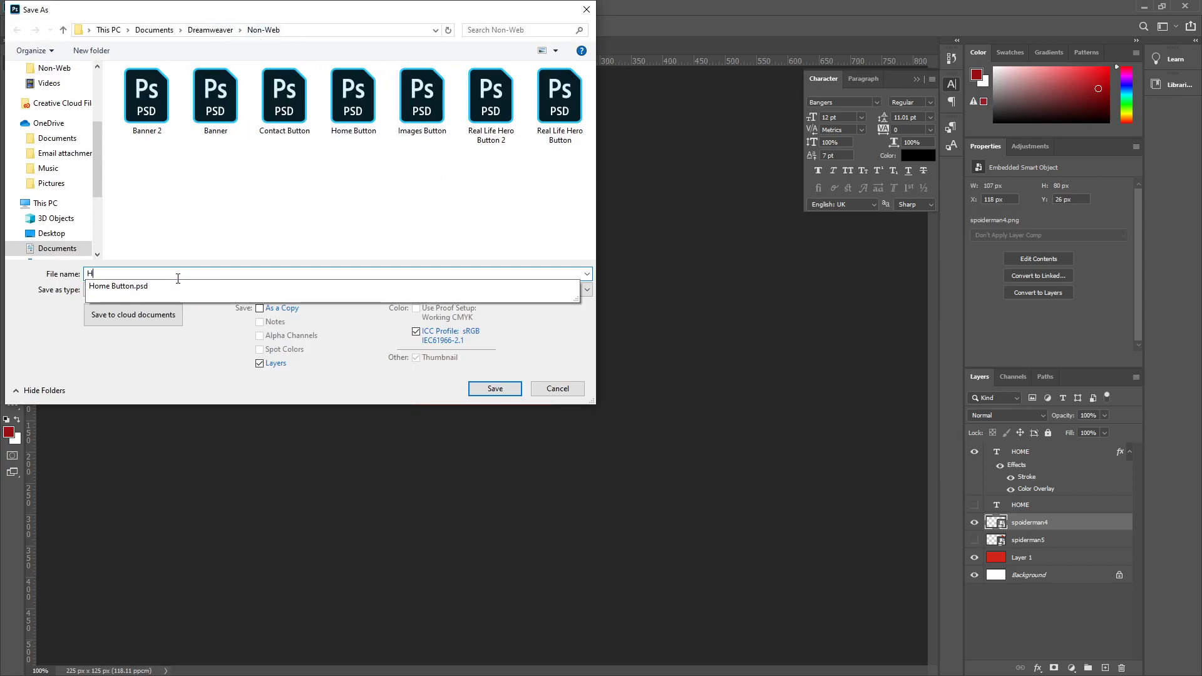
{"action": "type", "text": "ome Button"}
{"action": "key", "text": "Return"}
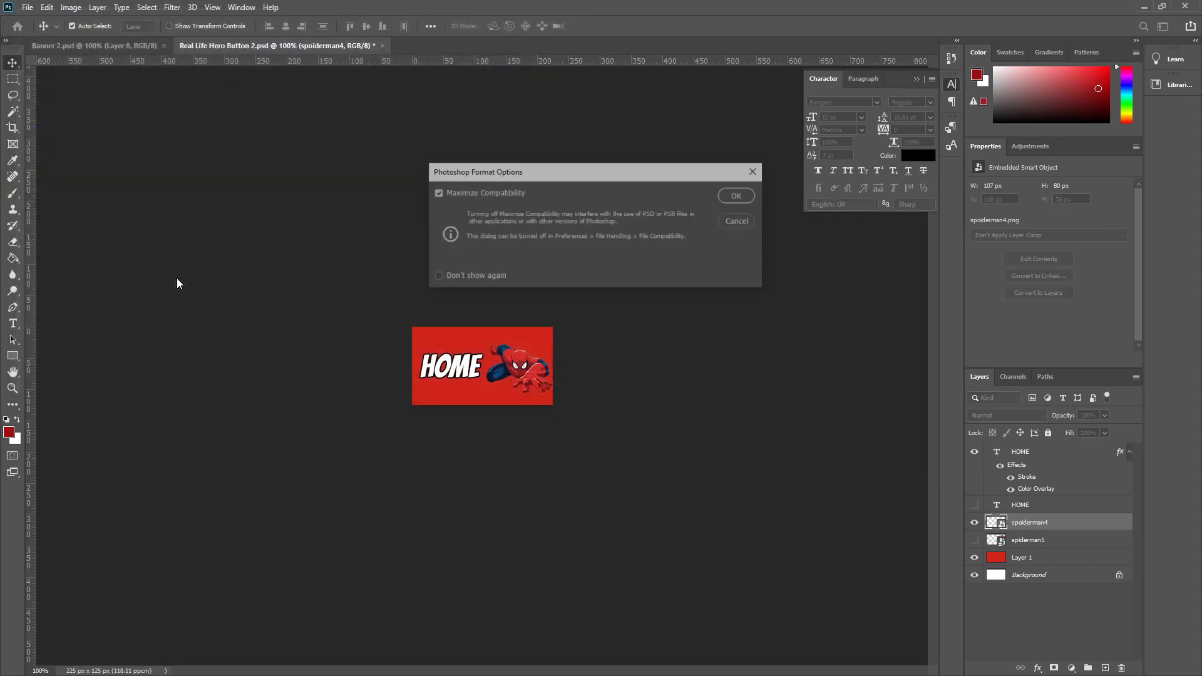
{"action": "left_click", "coordinate": [742, 195]}
Save a PNG copy of the HOME button as Home Button 2 in the Dreamweaver Images folder.
{"action": "left_click", "coordinate": [28, 7]}
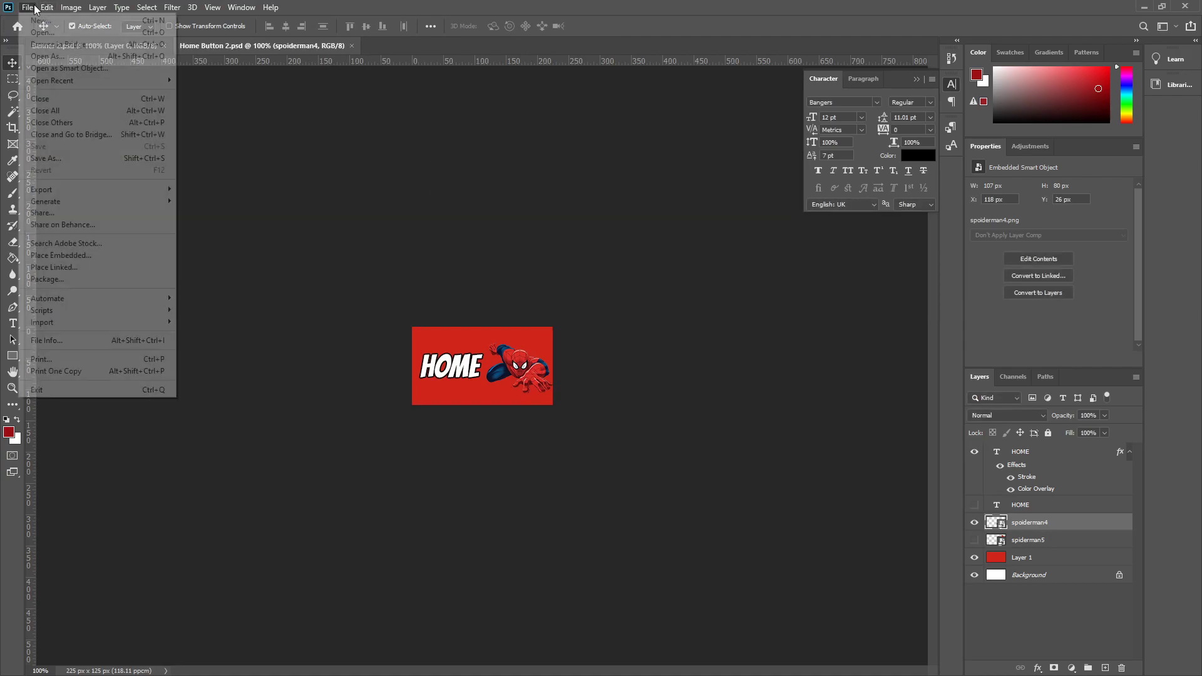
{"action": "left_click", "coordinate": [47, 158]}
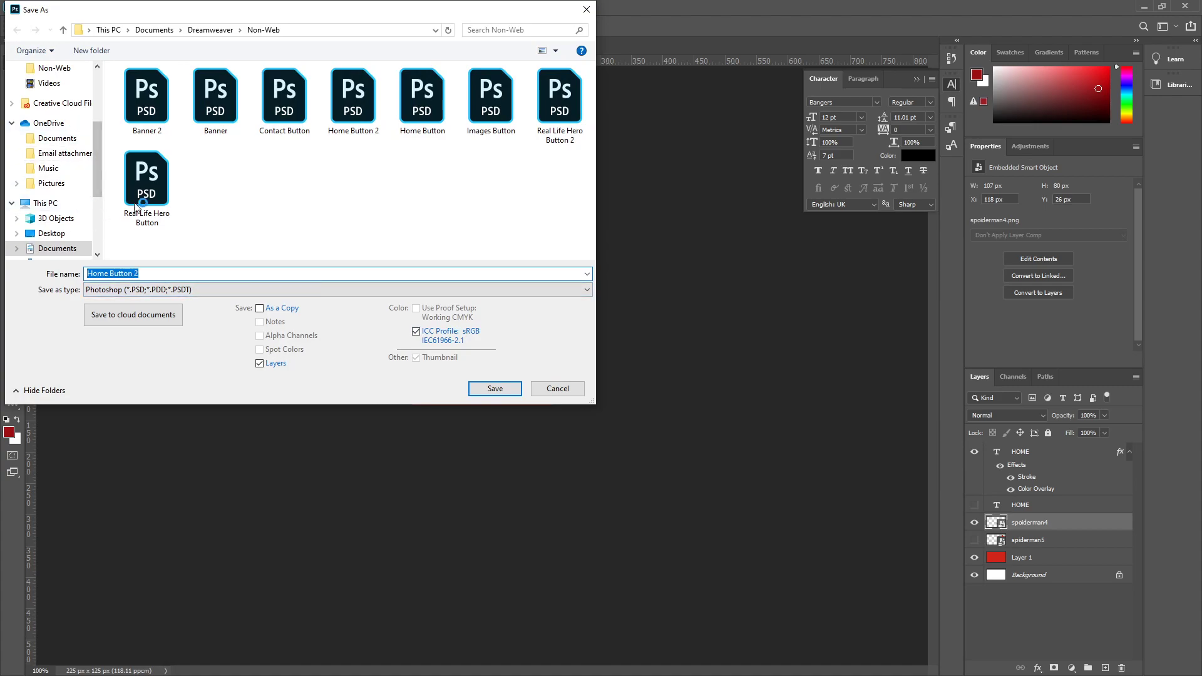
{"action": "left_click", "coordinate": [211, 30]}
{"action": "double_click", "coordinate": [155, 87]}
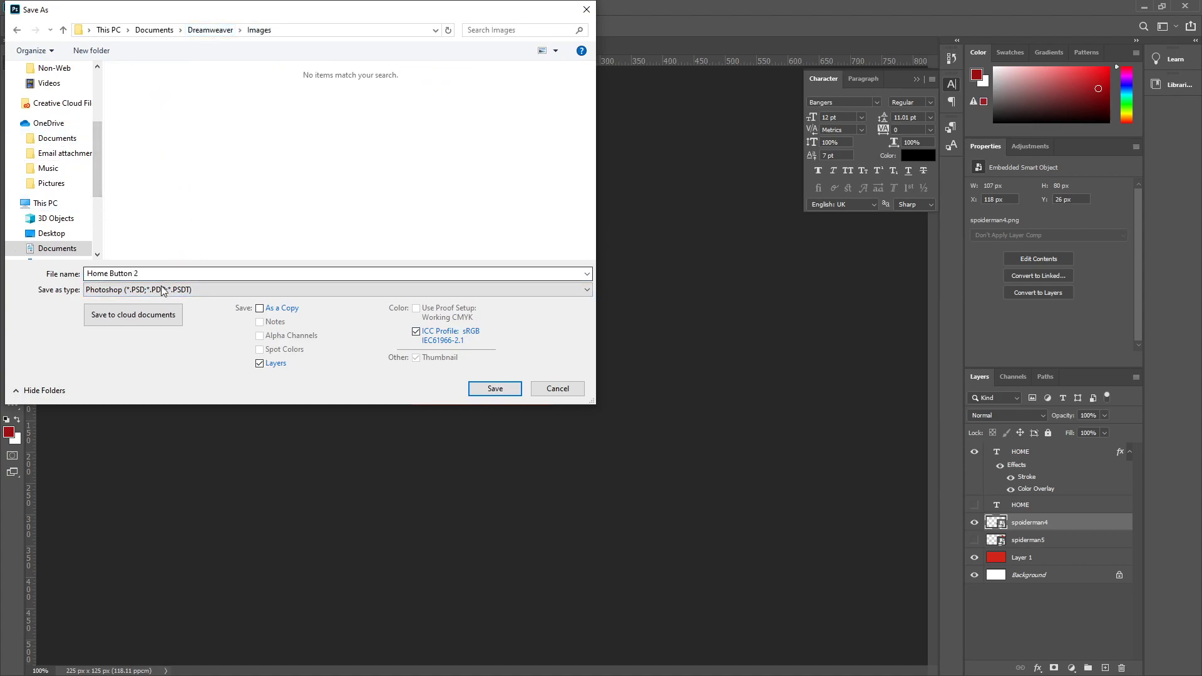
{"action": "left_click", "coordinate": [160, 289]}
{"action": "left_click", "coordinate": [143, 462]}
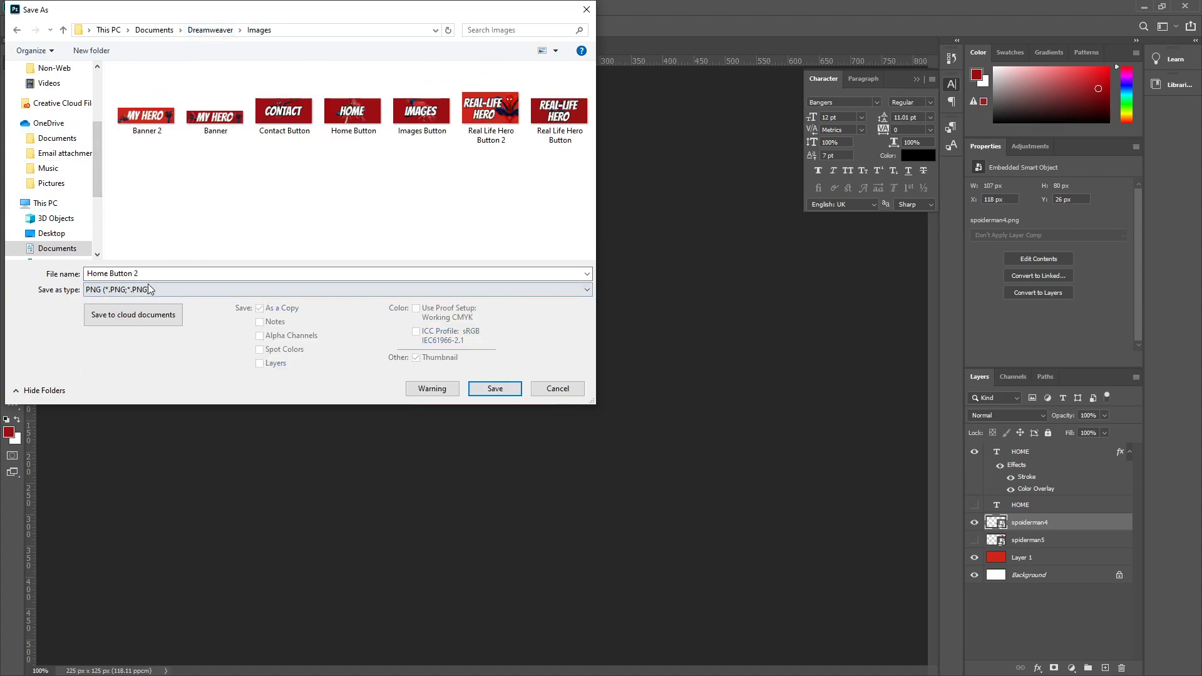
{"action": "left_click", "coordinate": [494, 388]}
{"action": "left_click", "coordinate": [658, 204]}
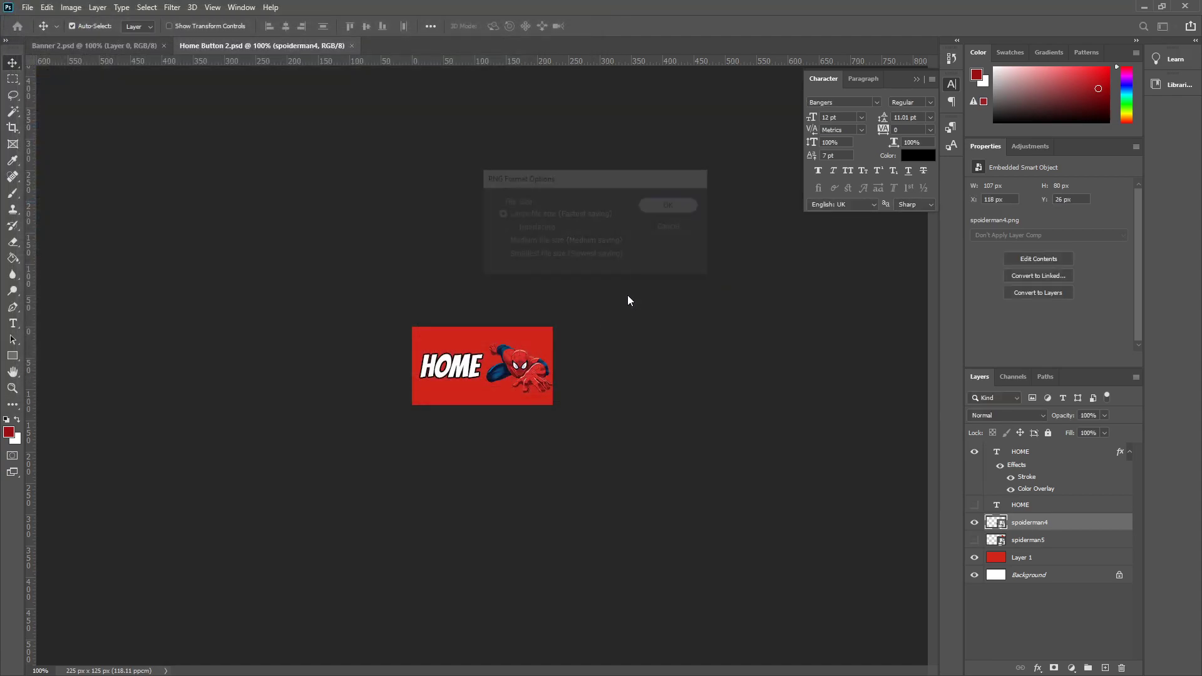